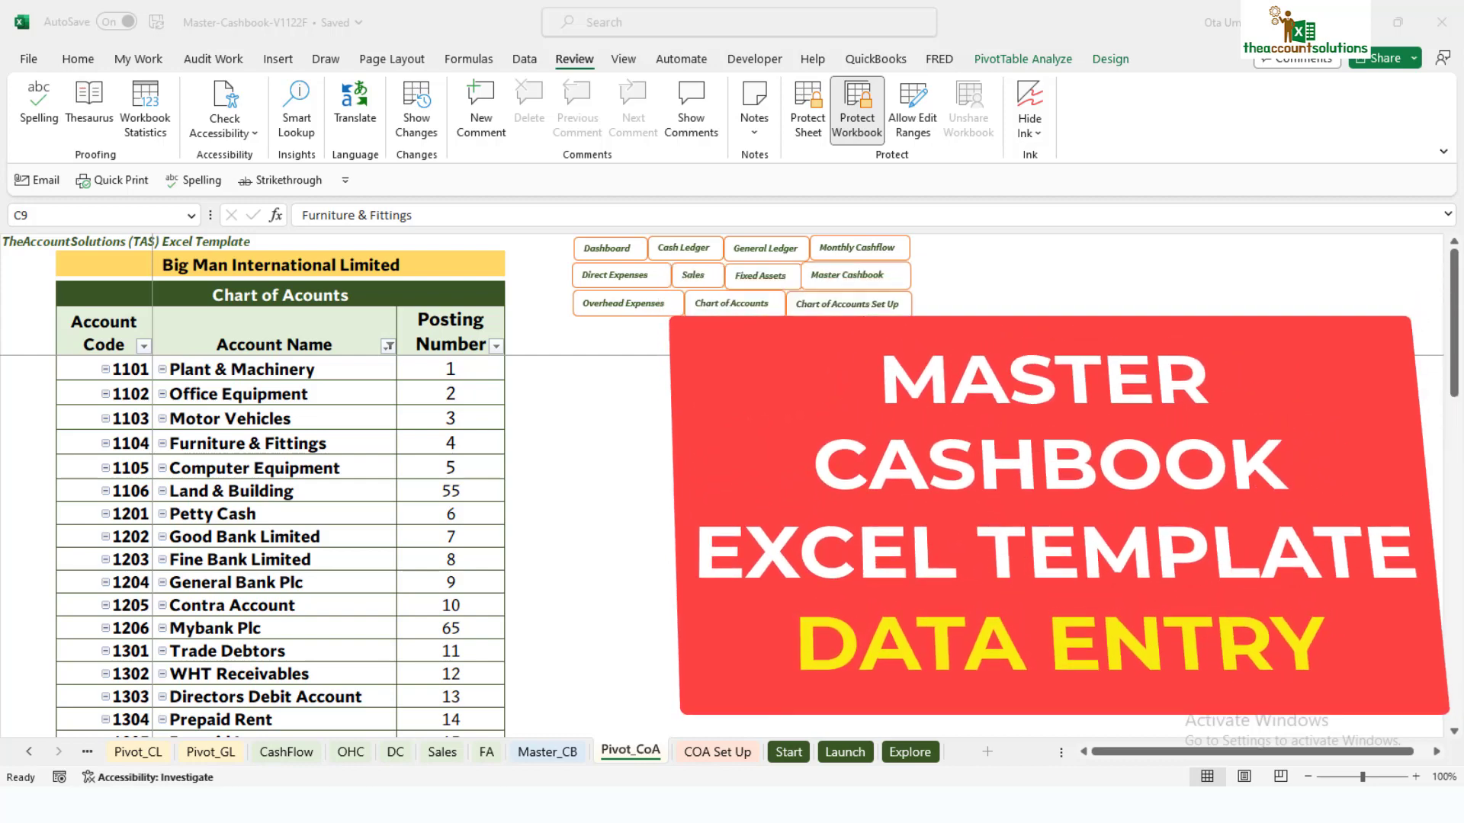
Step: Move from the Pivot_CoA chart of accounts to the empty Master_CB cashbook sheet
{"action": "left_click", "coordinate": [559, 760]}
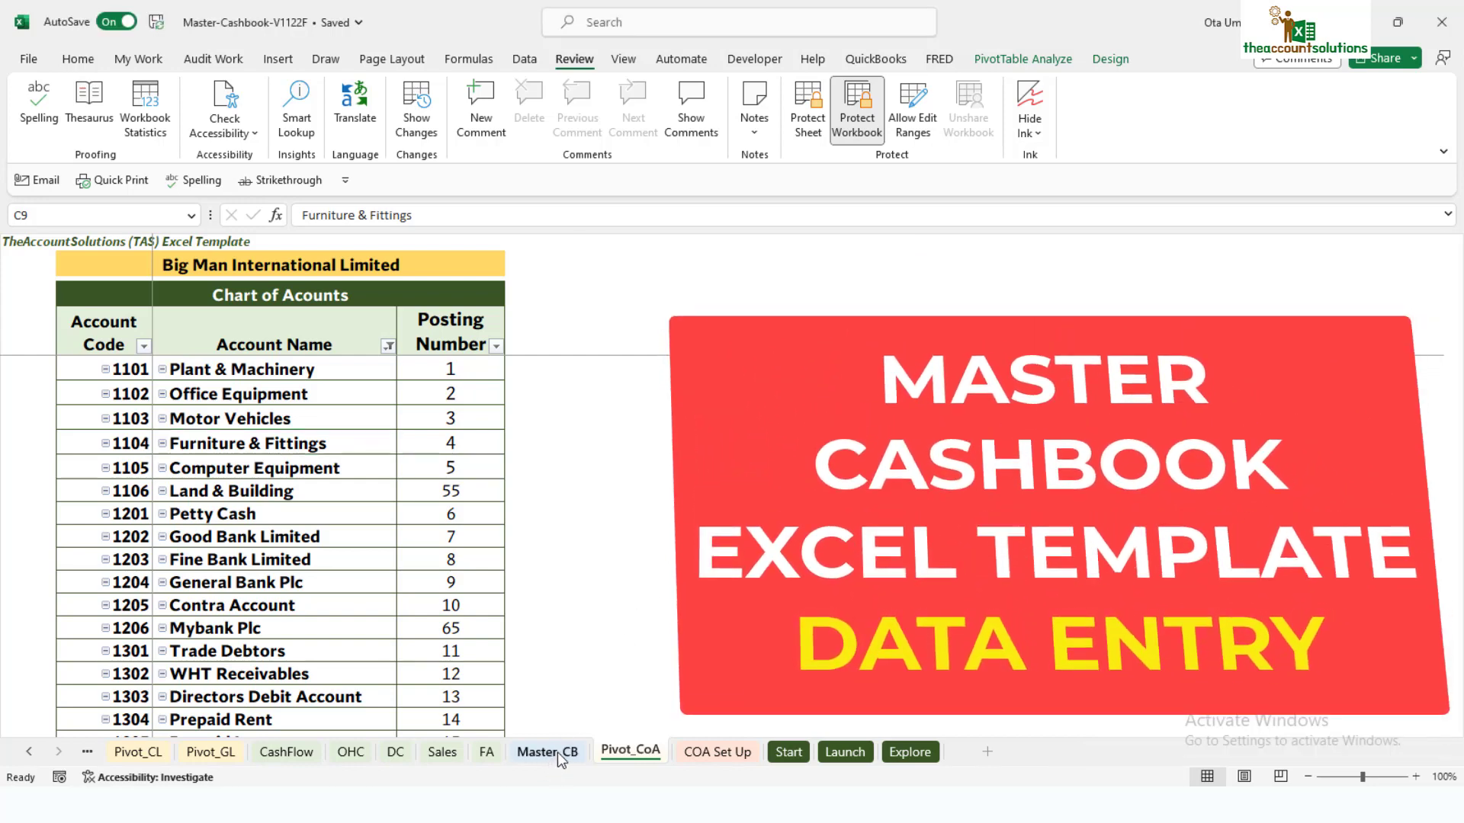
{"action": "left_click", "coordinate": [556, 753]}
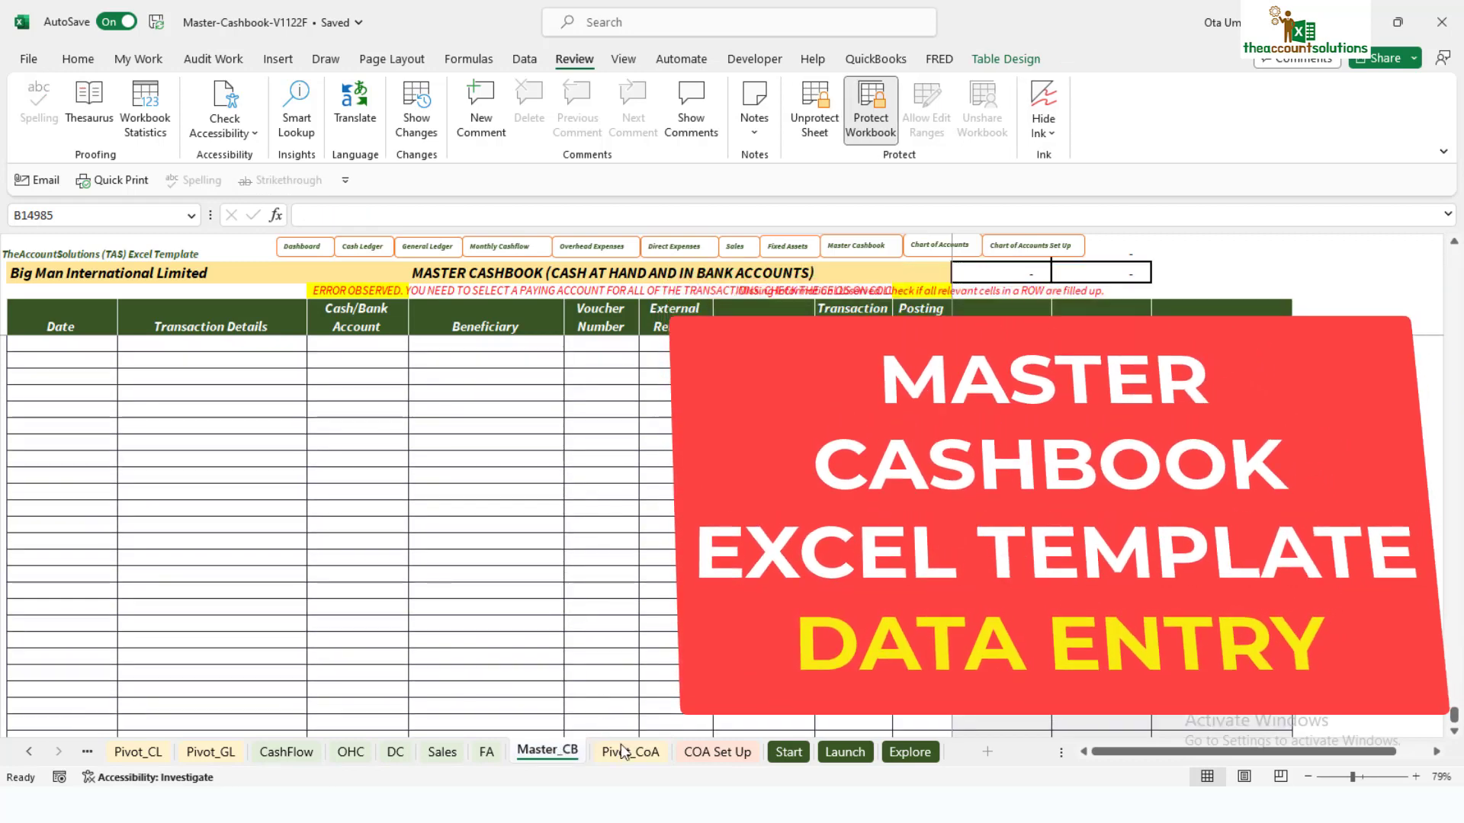
{"action": "left_click", "coordinate": [629, 752]}
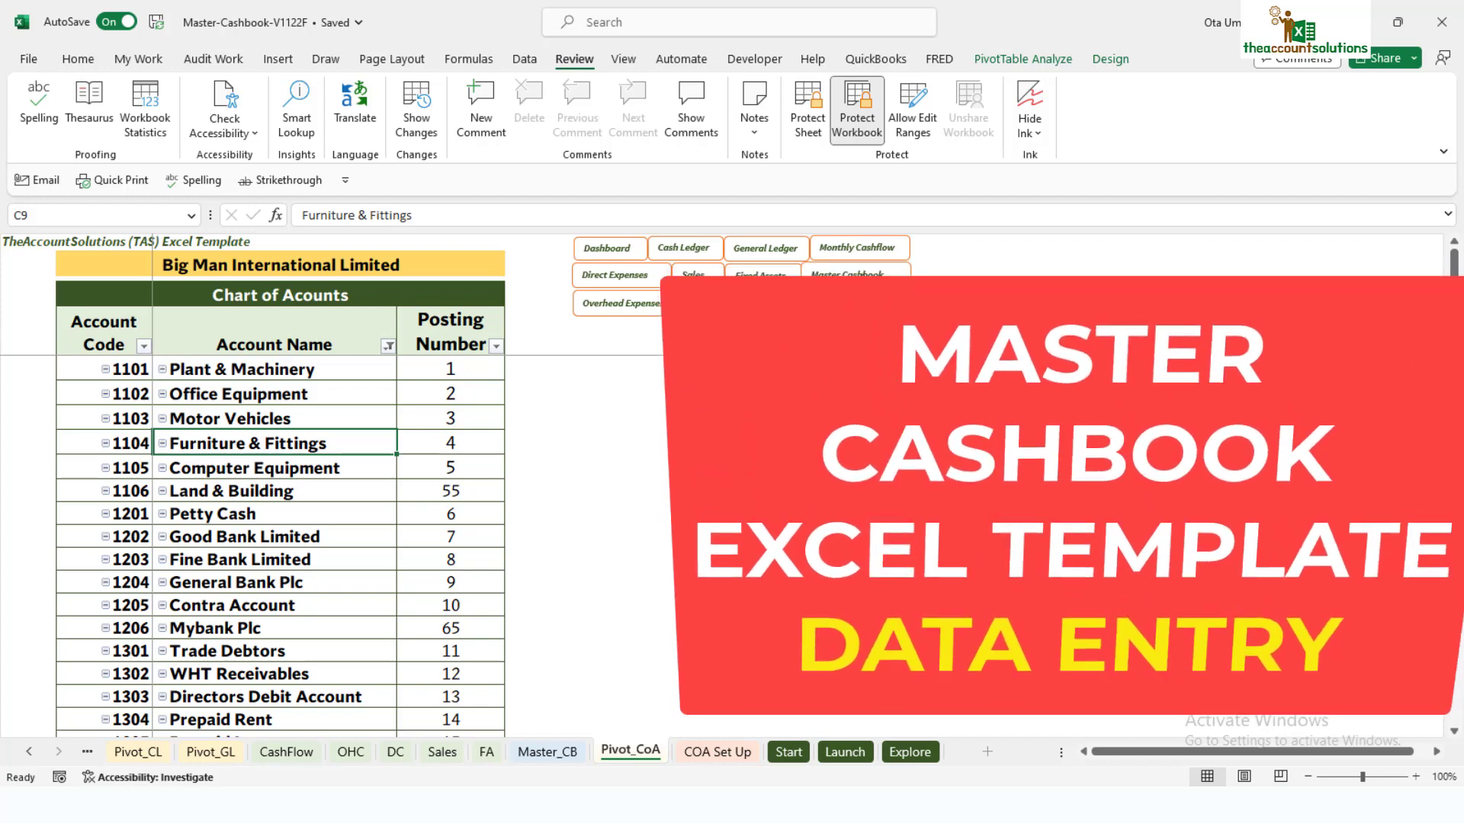
{"action": "left_click", "coordinate": [870, 282]}
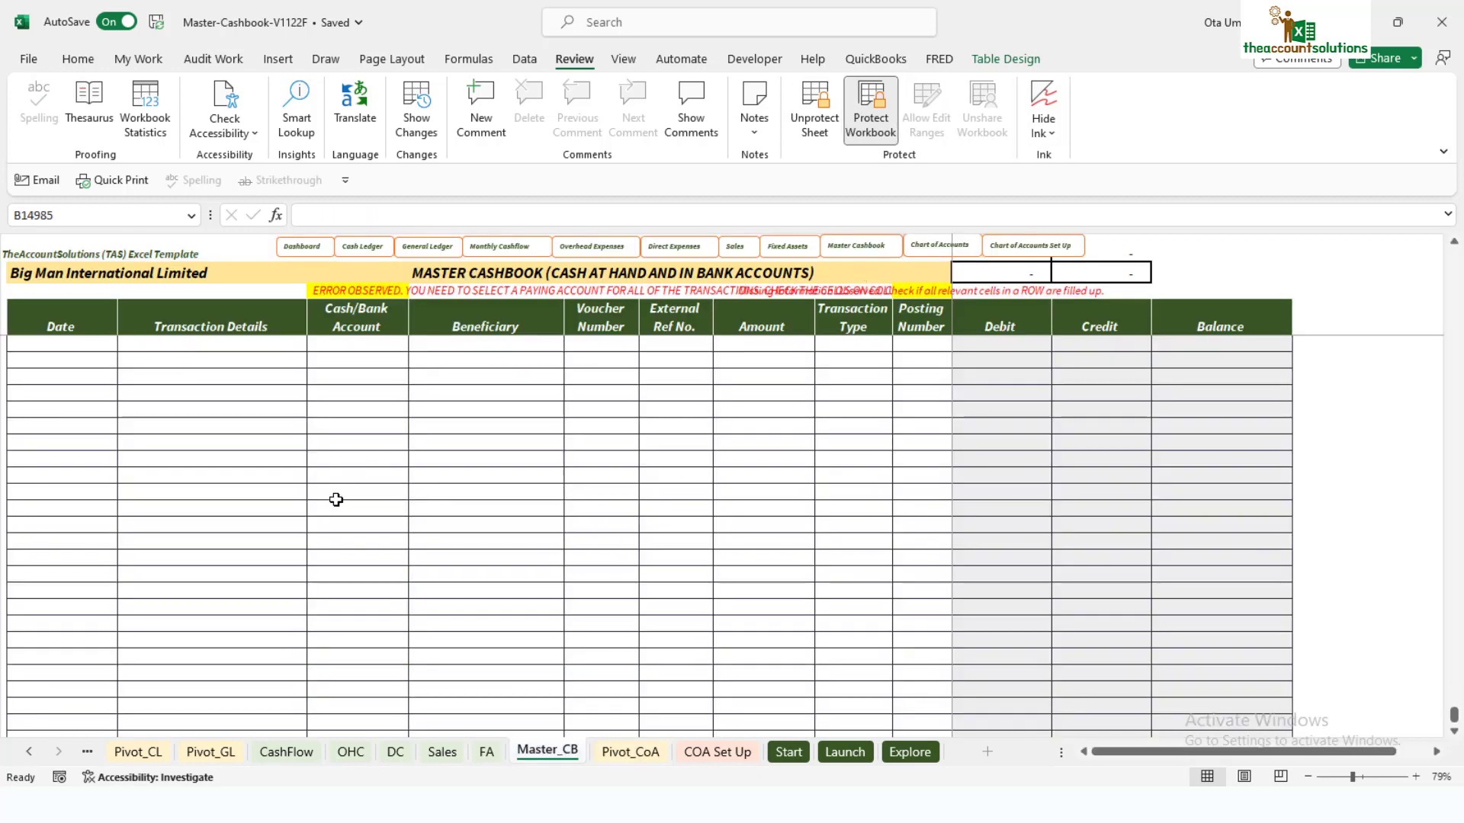
{"action": "scroll", "coordinate": [347, 468], "scroll_direction": "down", "scroll_amount": 1}
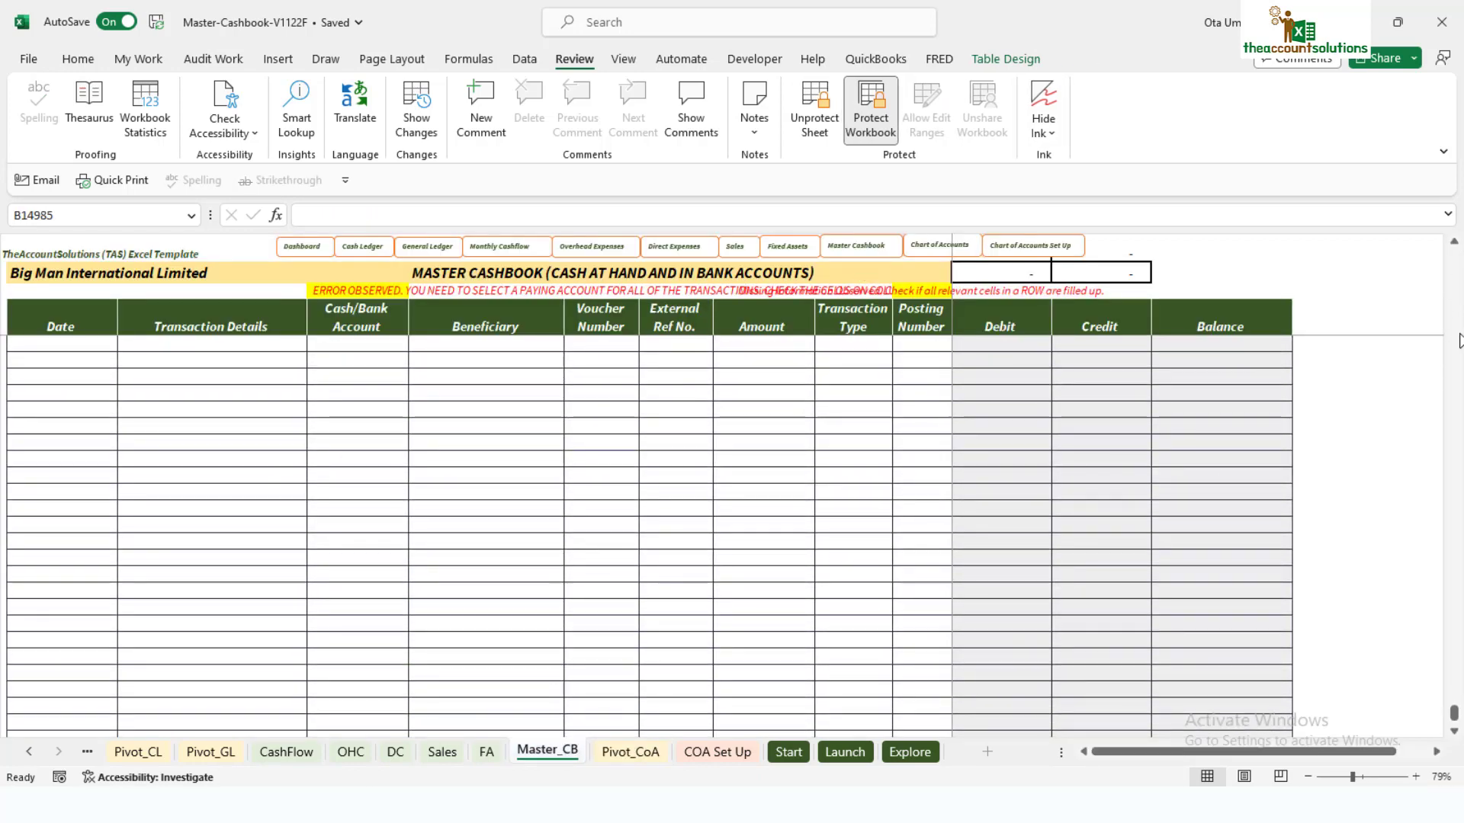
{"action": "left_click_drag", "start_coordinate": [1454, 717], "coordinate": [1454, 255]}
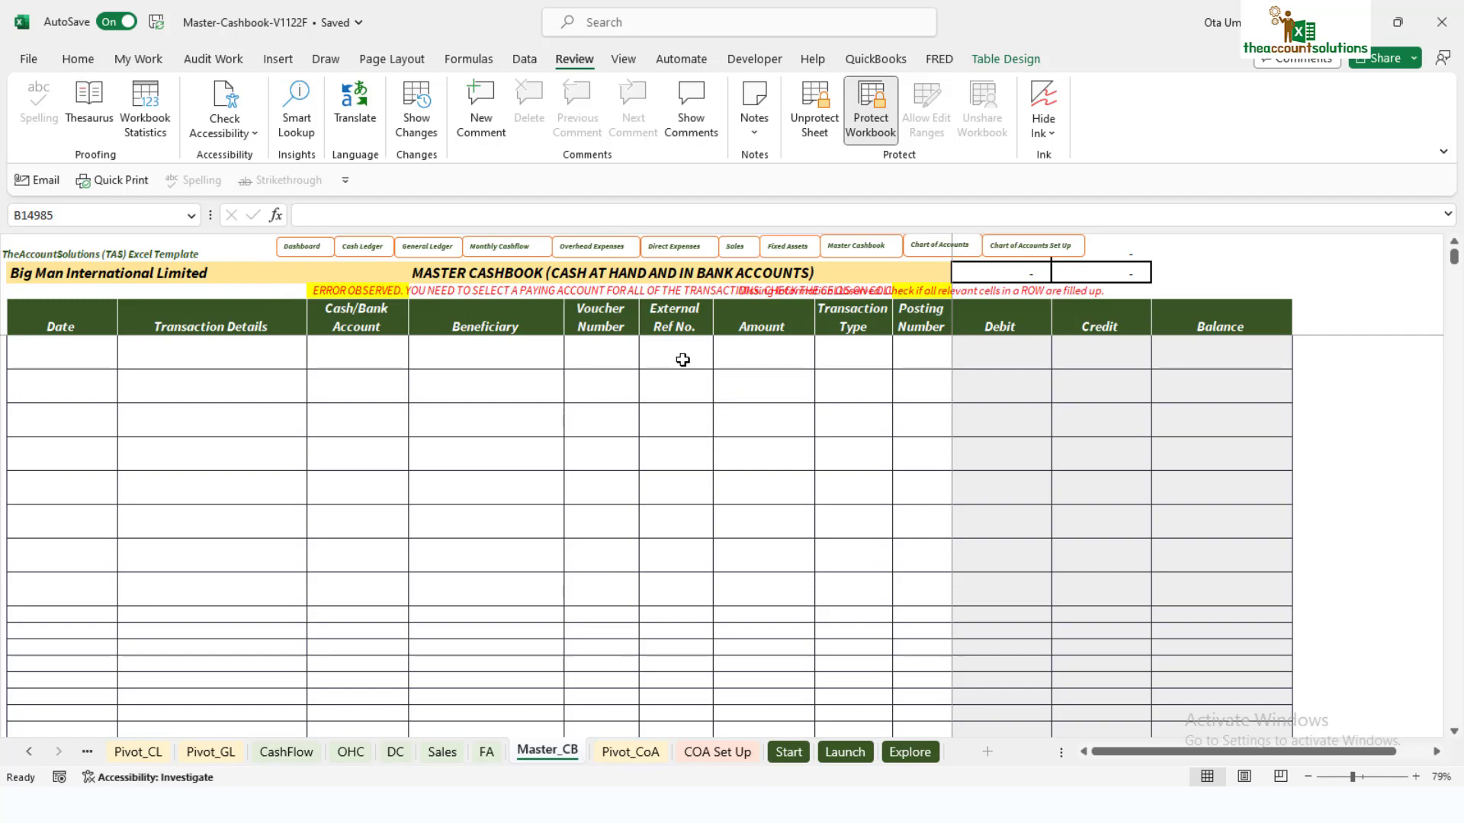
{"action": "left_click", "coordinate": [673, 359]}
{"action": "left_click", "coordinate": [682, 432]}
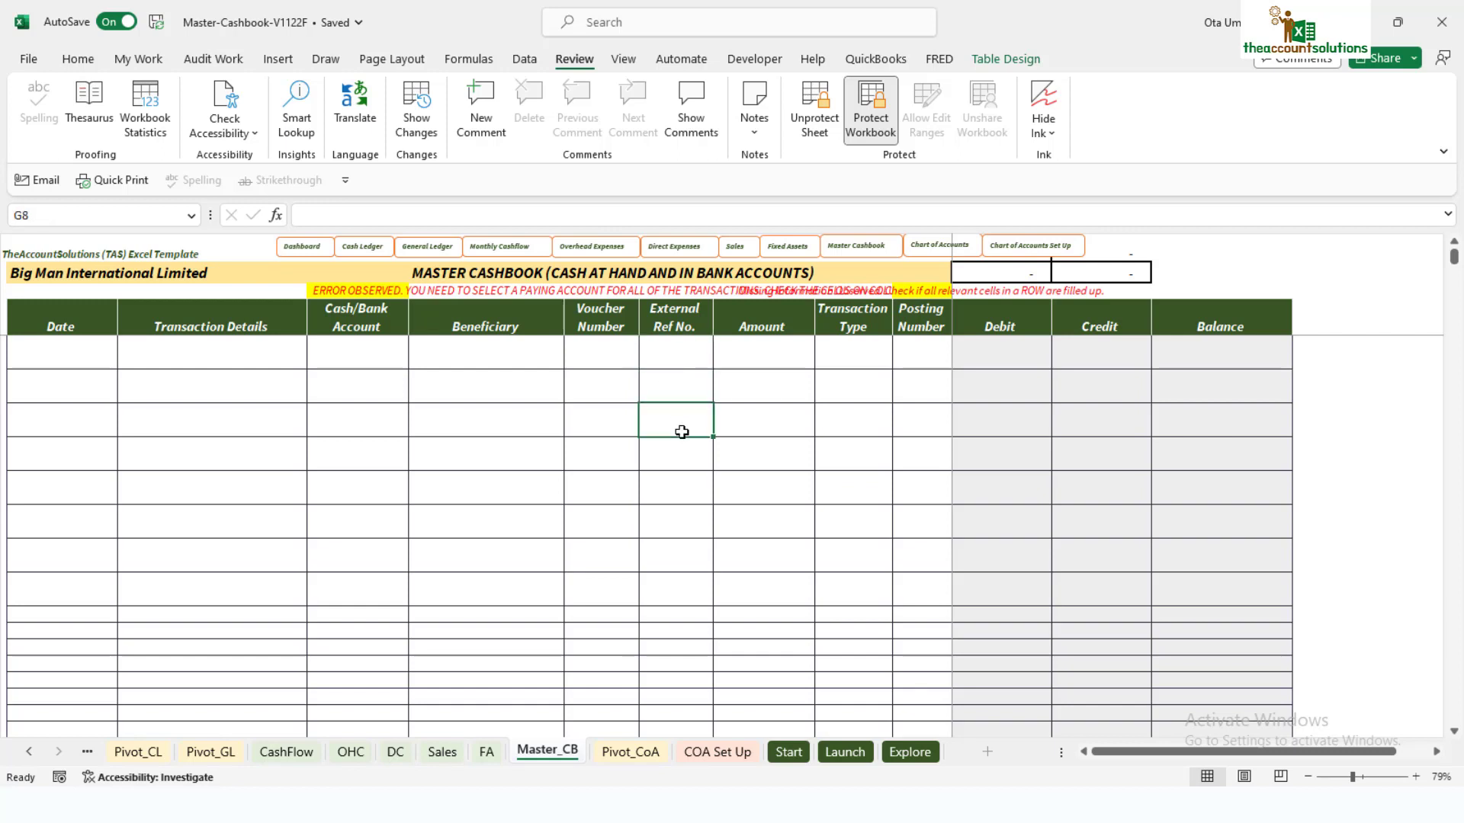
{"action": "left_click", "coordinate": [600, 387]}
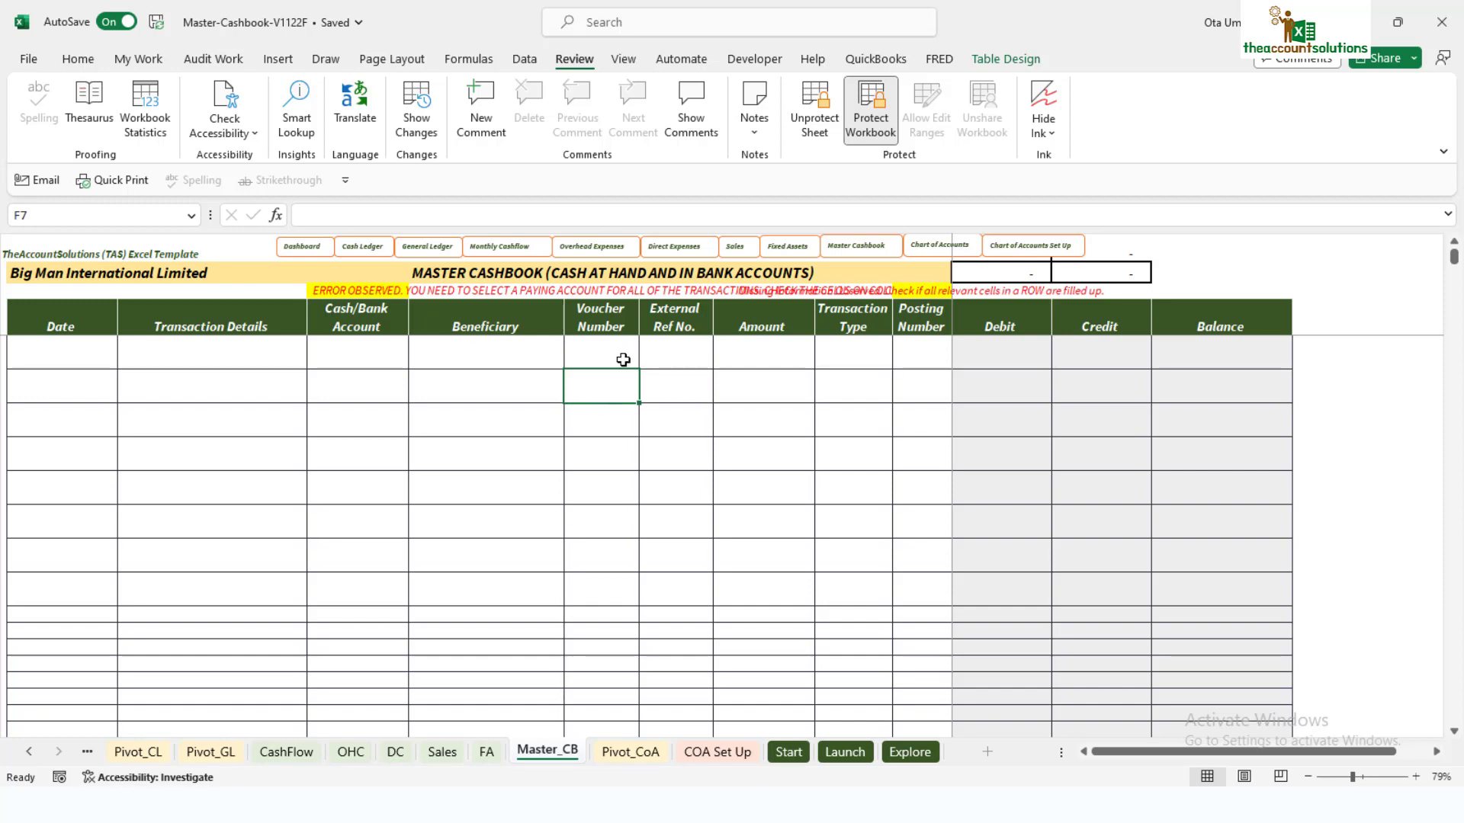
{"action": "left_click", "coordinate": [616, 355]}
{"action": "left_click", "coordinate": [613, 416]}
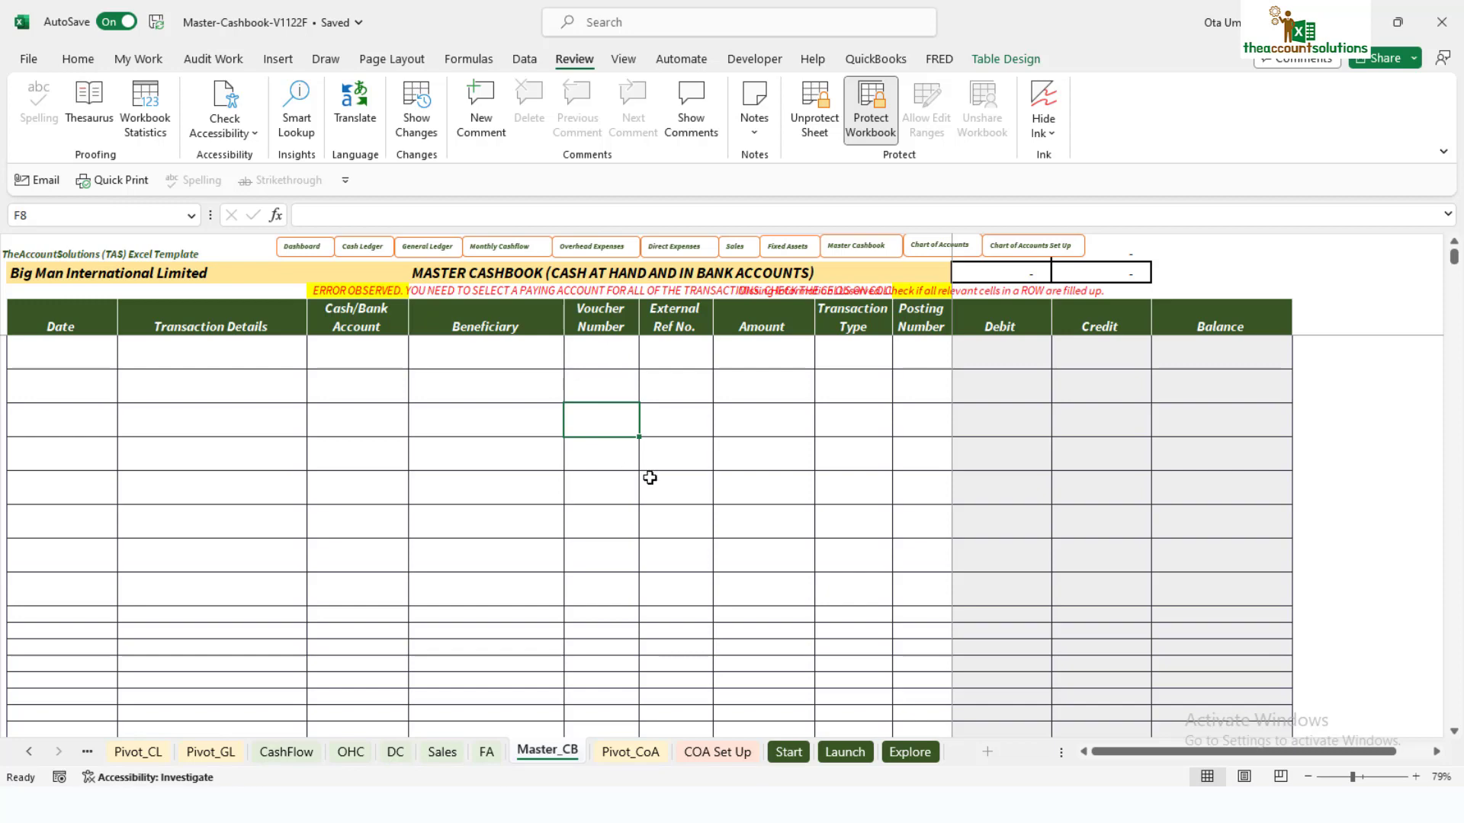
{"action": "left_click", "coordinate": [91, 357]}
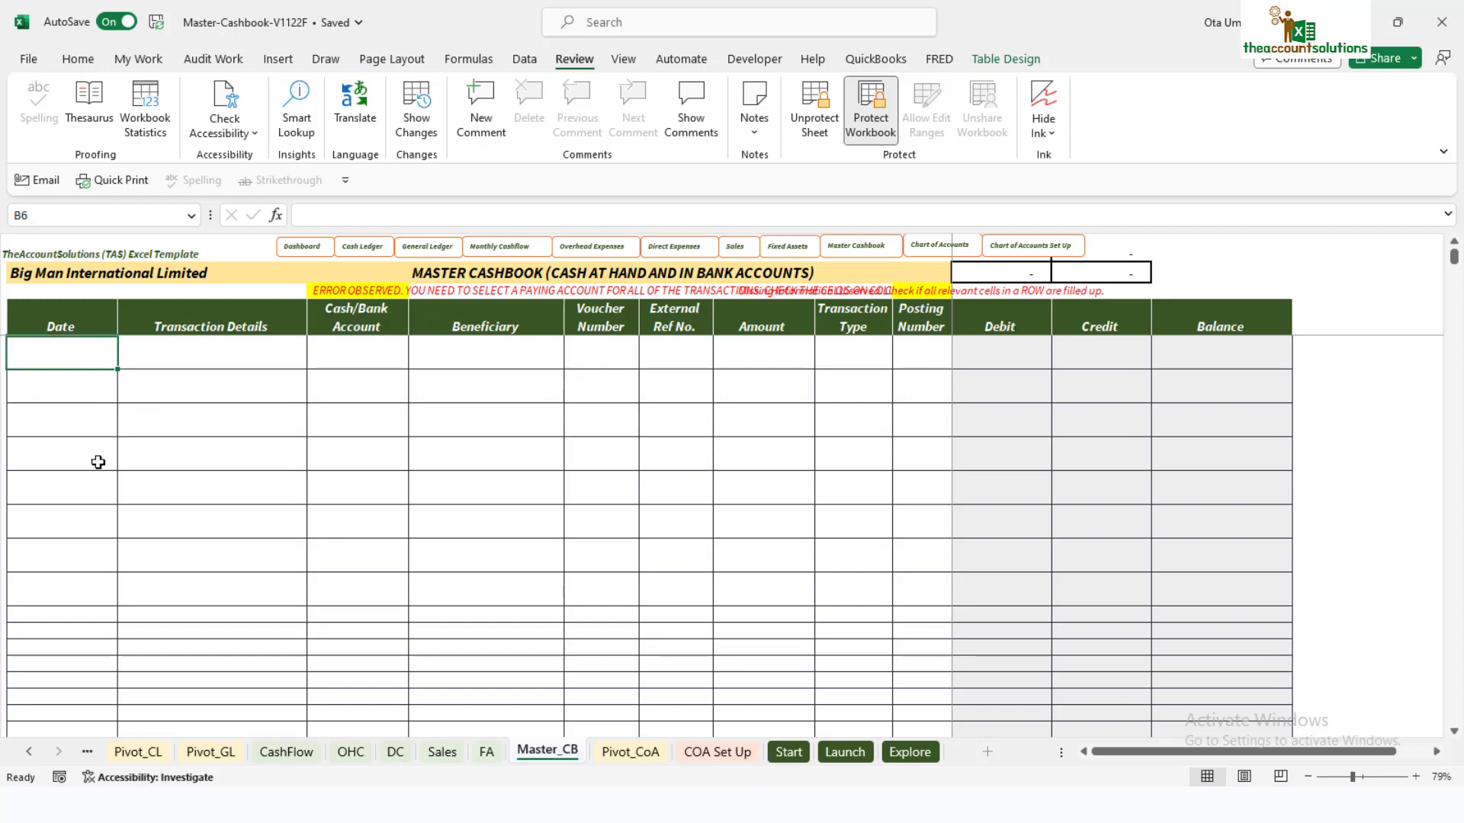
Step: Enter date 1/1/22 and details 'cash from sales' in the first cashbook row
{"action": "type", "text": "1/1"}
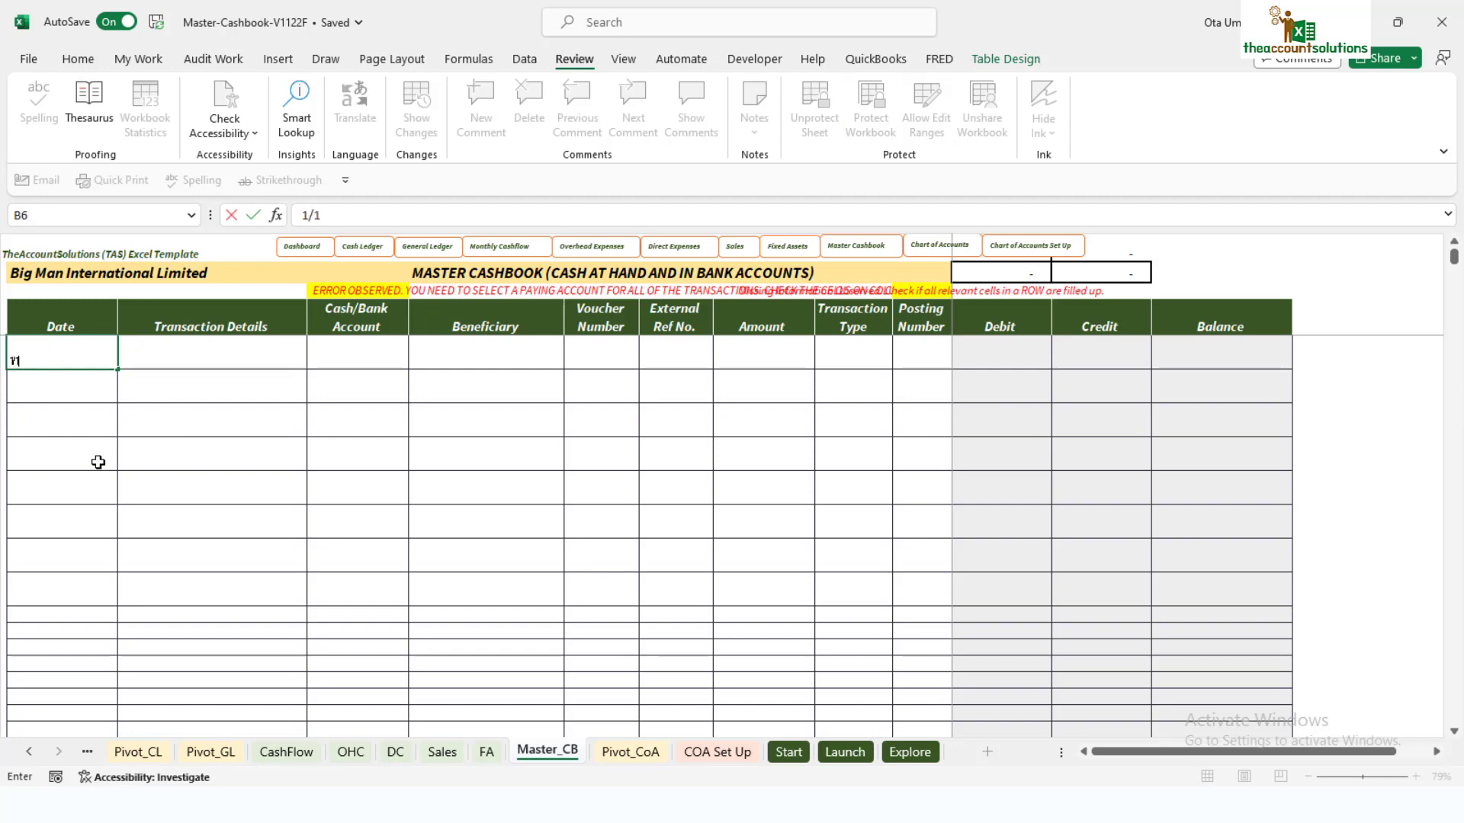
{"action": "type", "text": "/22"}
{"action": "left_click", "coordinate": [216, 348]}
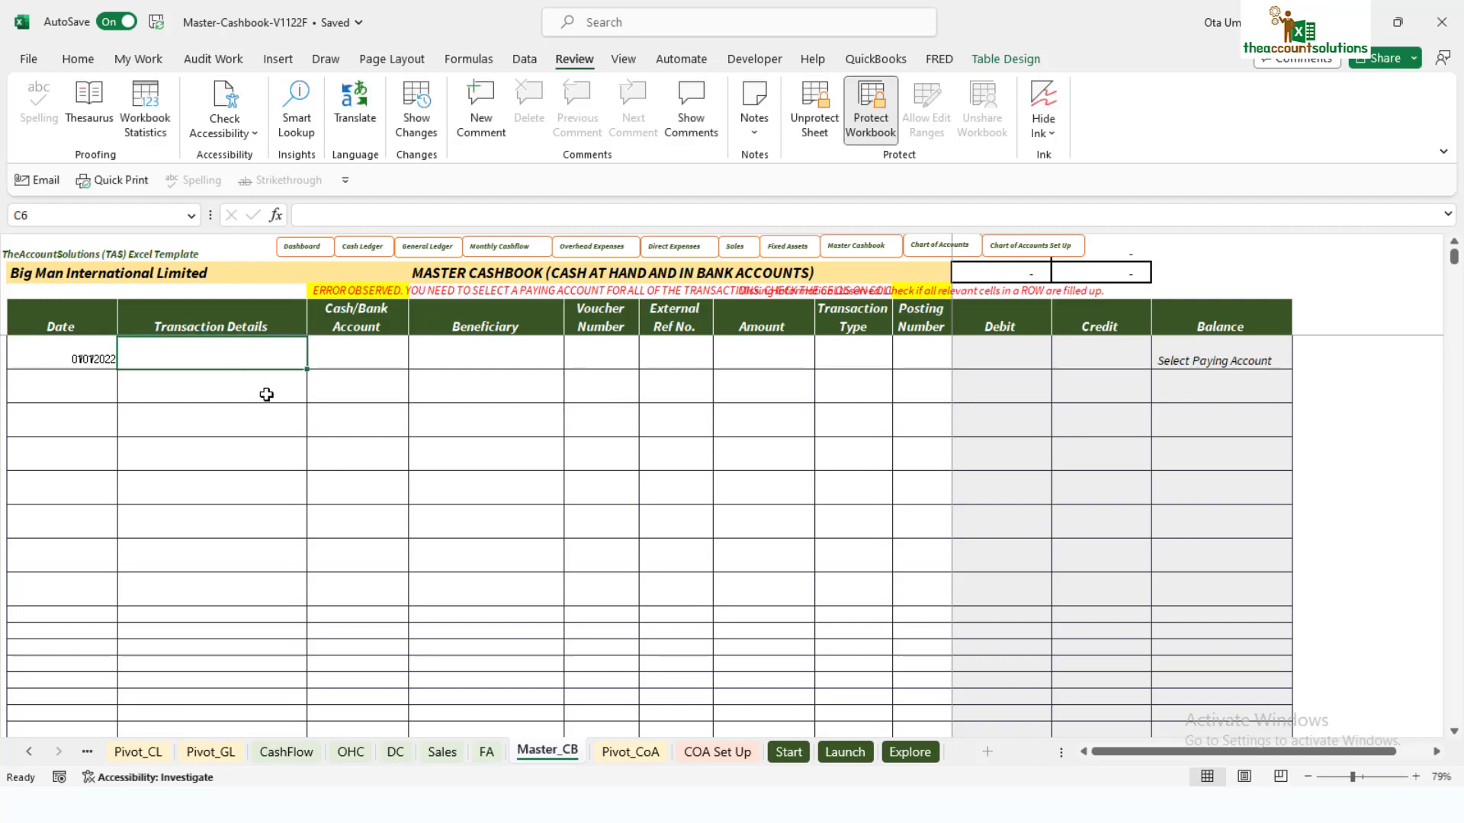
{"action": "type", "text": "c"}
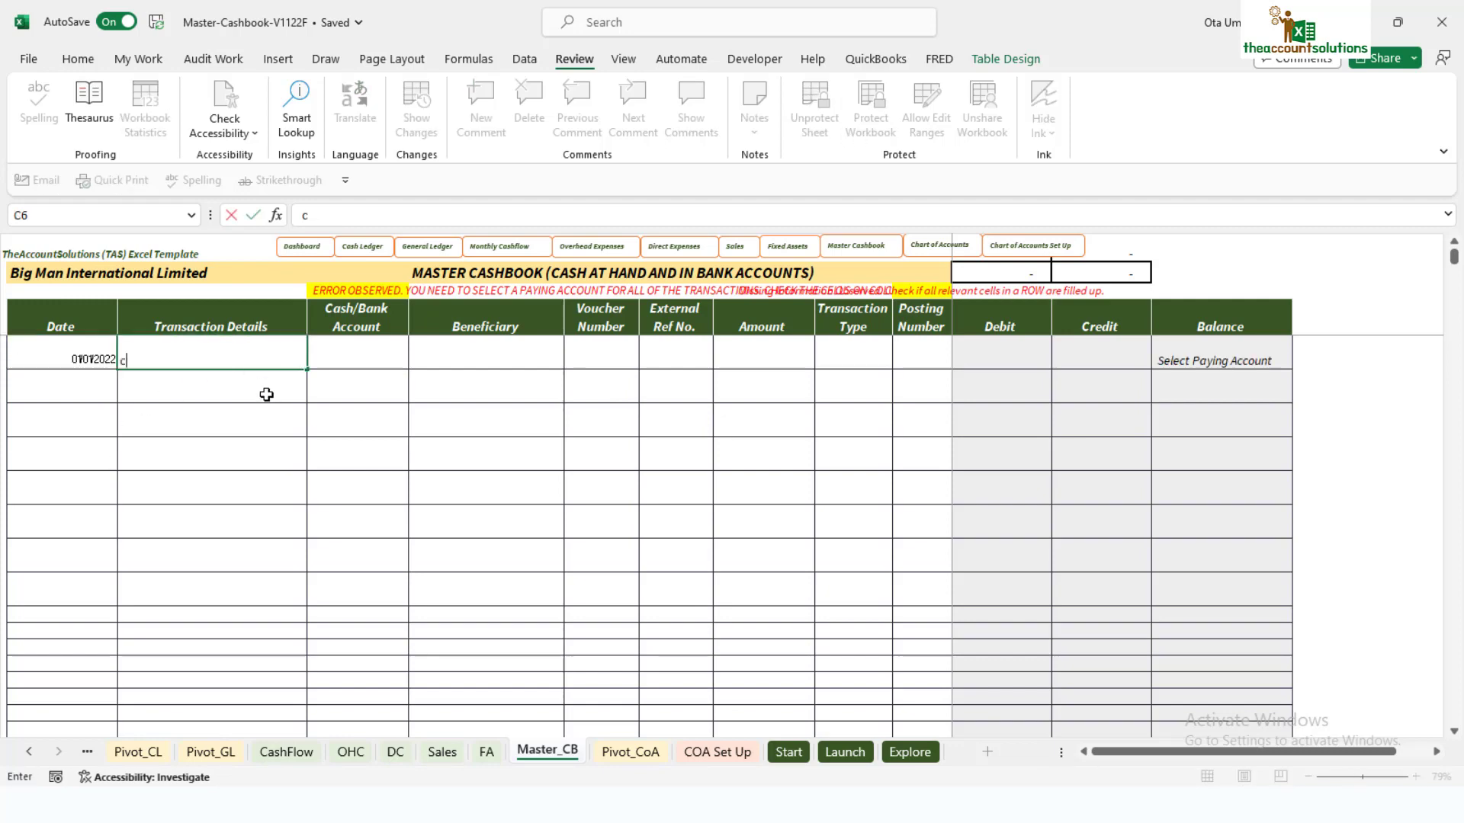
{"action": "type", "text": "ash from sales"}
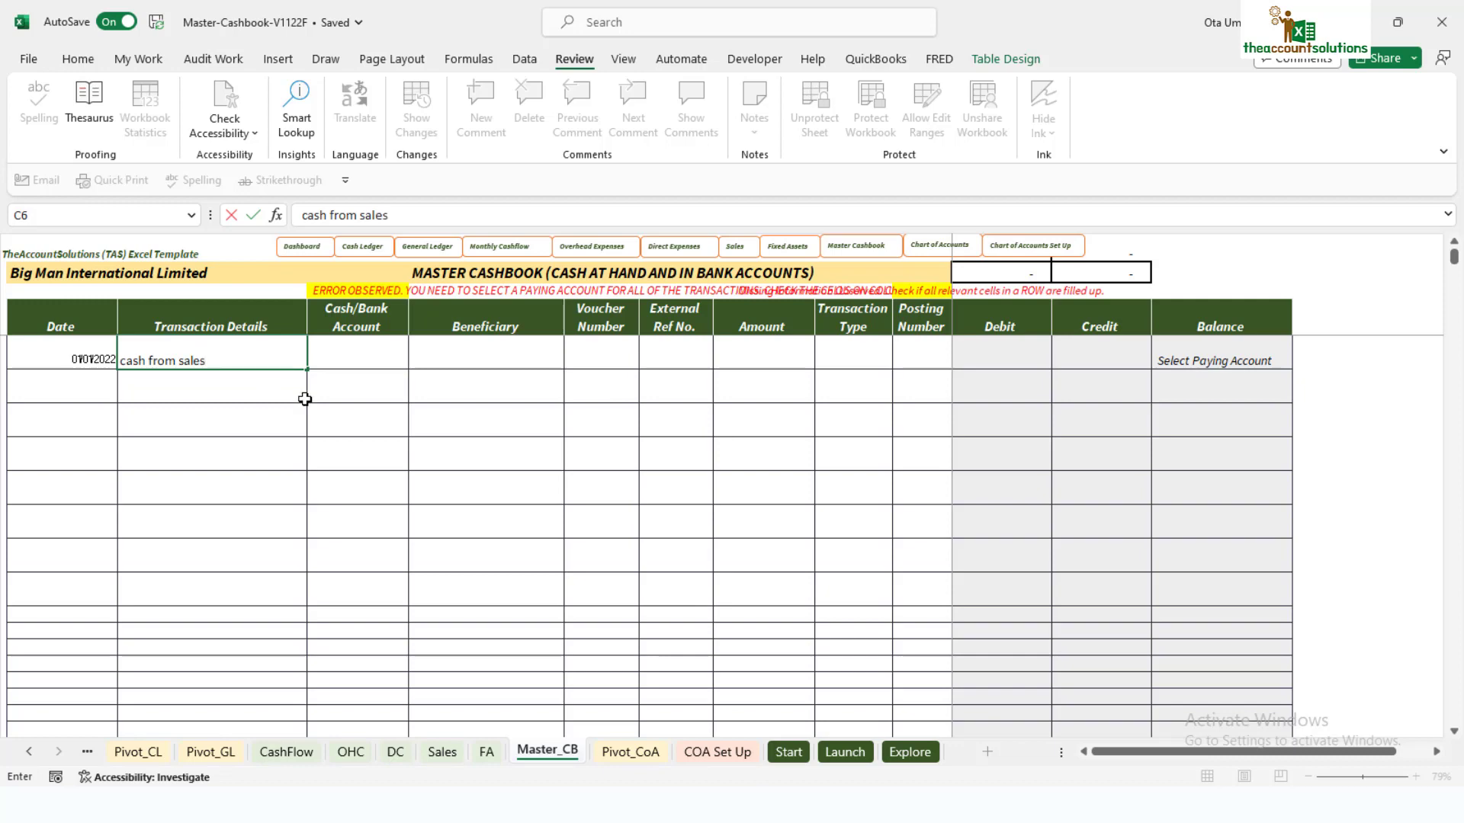
{"action": "left_click", "coordinate": [366, 356]}
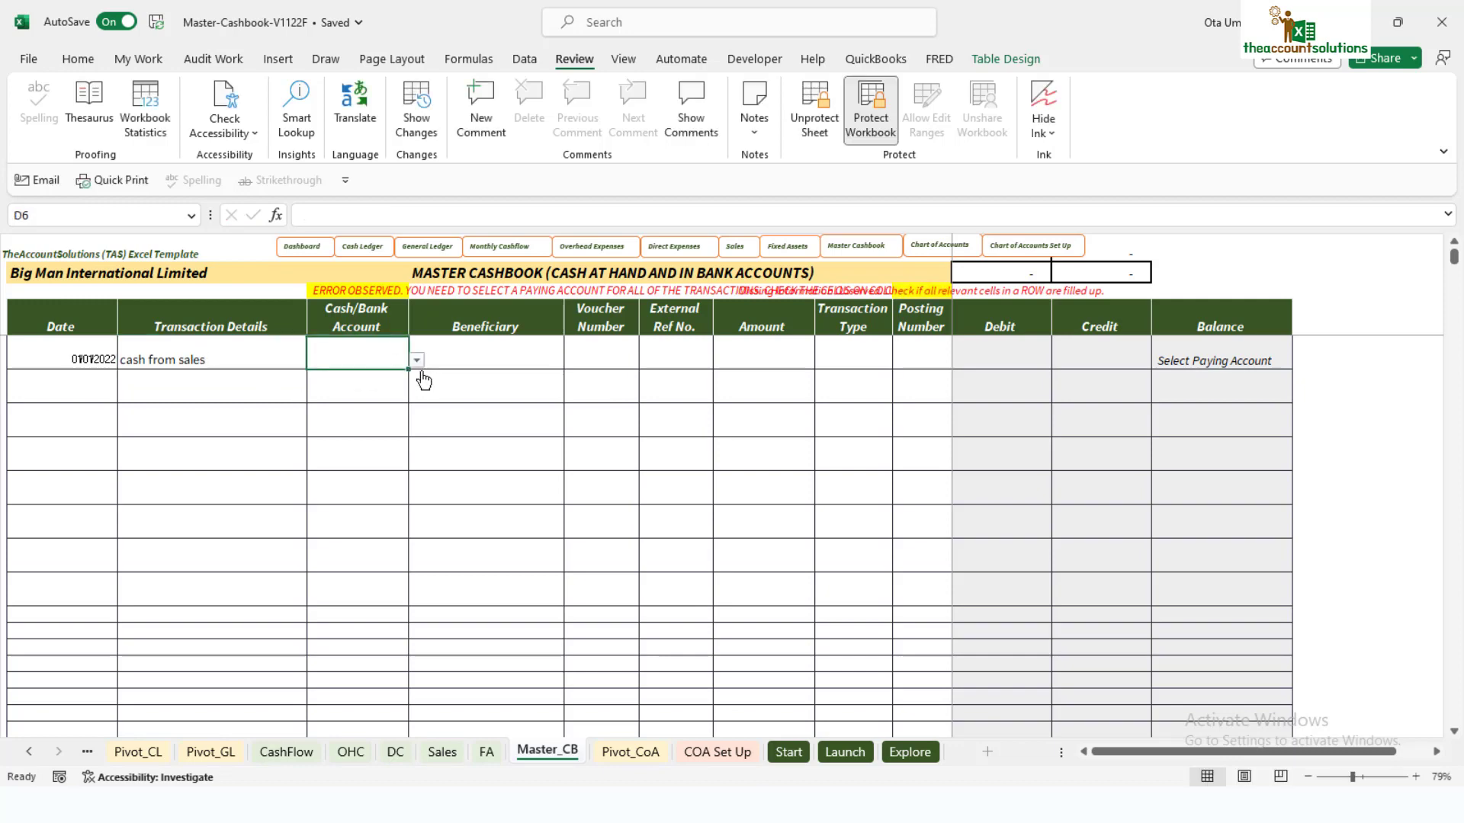
Step: Set the first row's Cash/Bank Account to General Bank Plc
{"action": "left_click", "coordinate": [417, 361]}
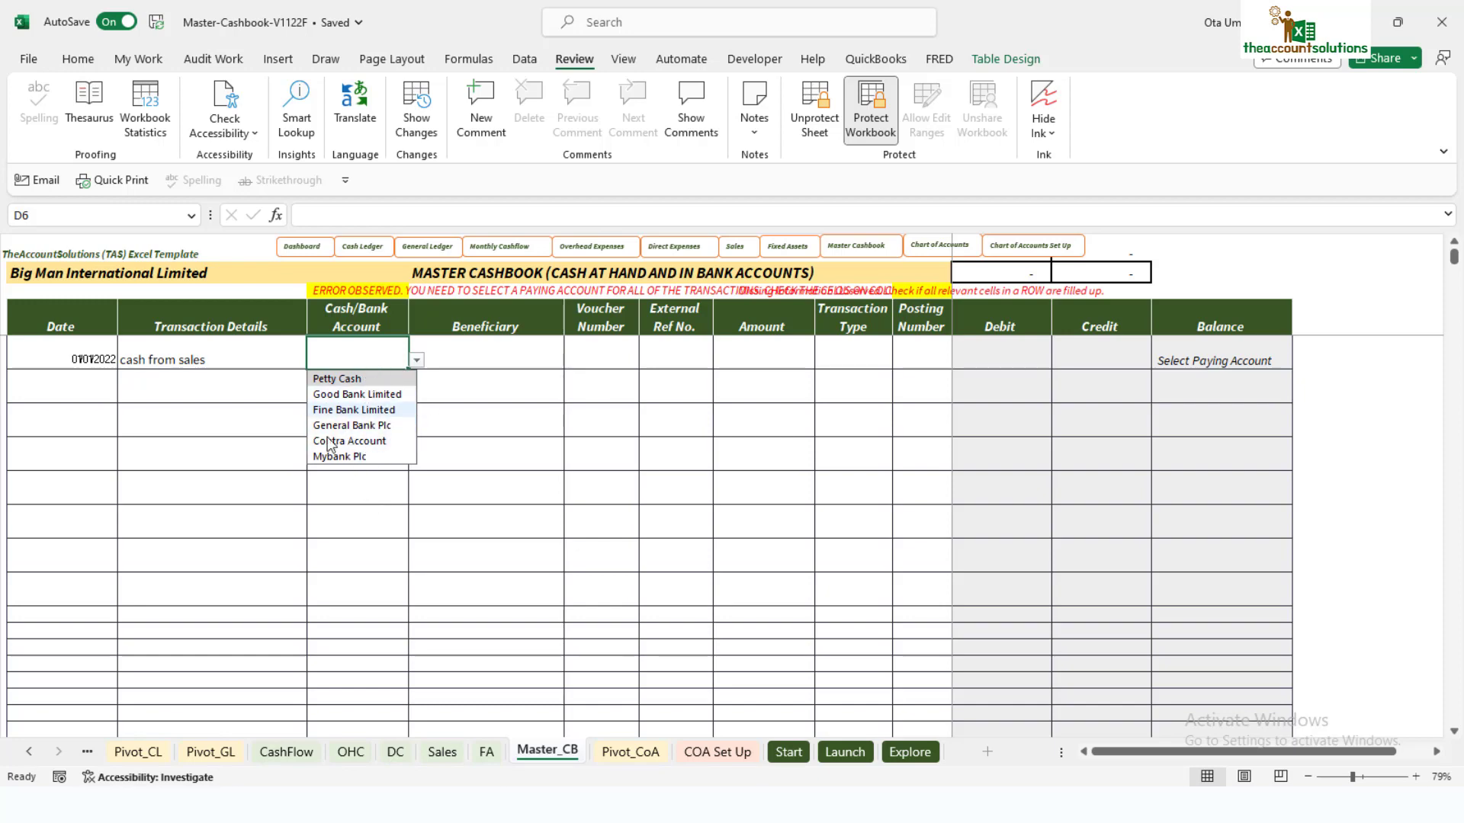
{"action": "left_click", "coordinate": [358, 426]}
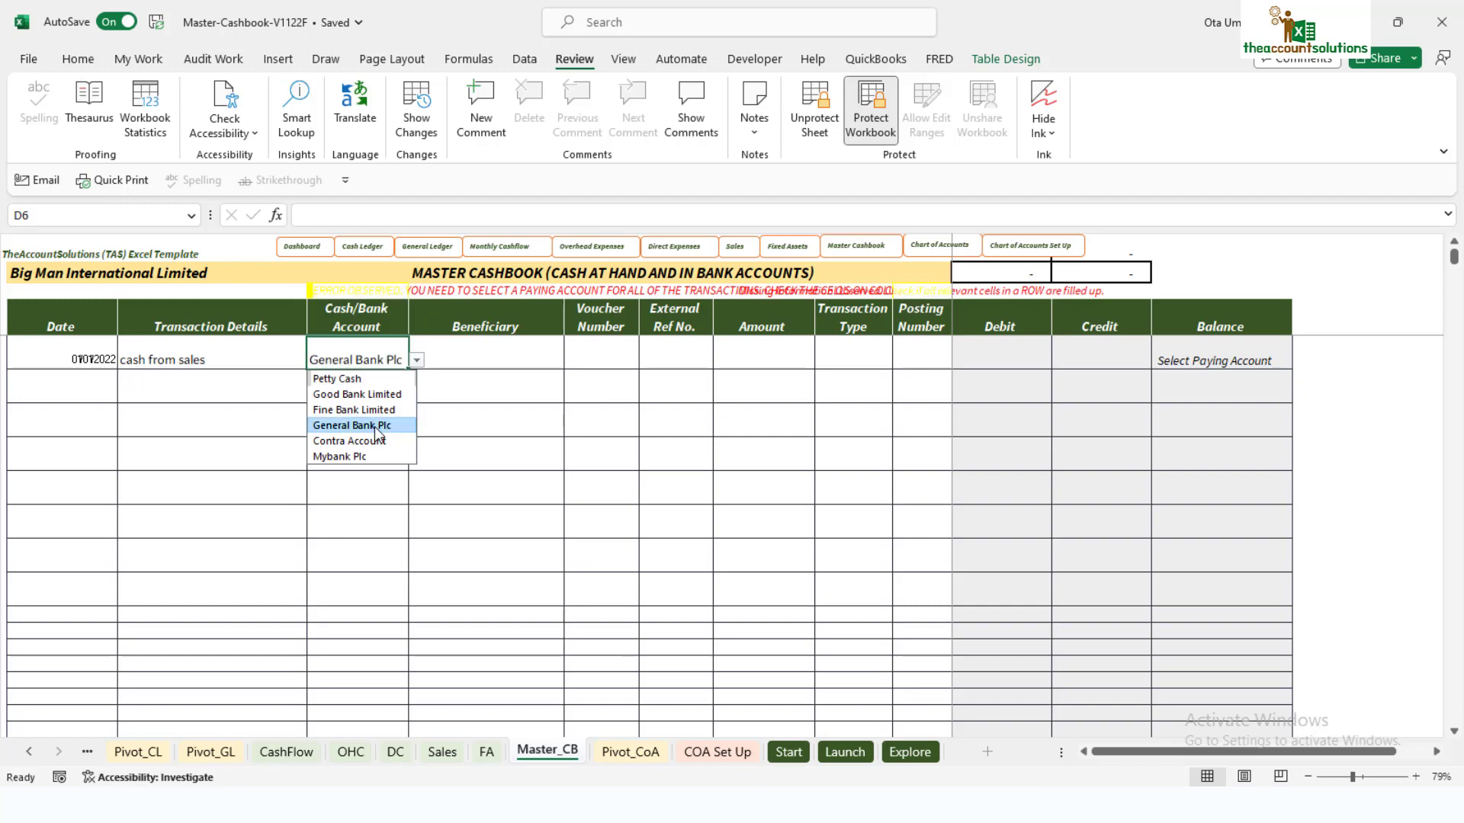
{"action": "left_click", "coordinate": [516, 359]}
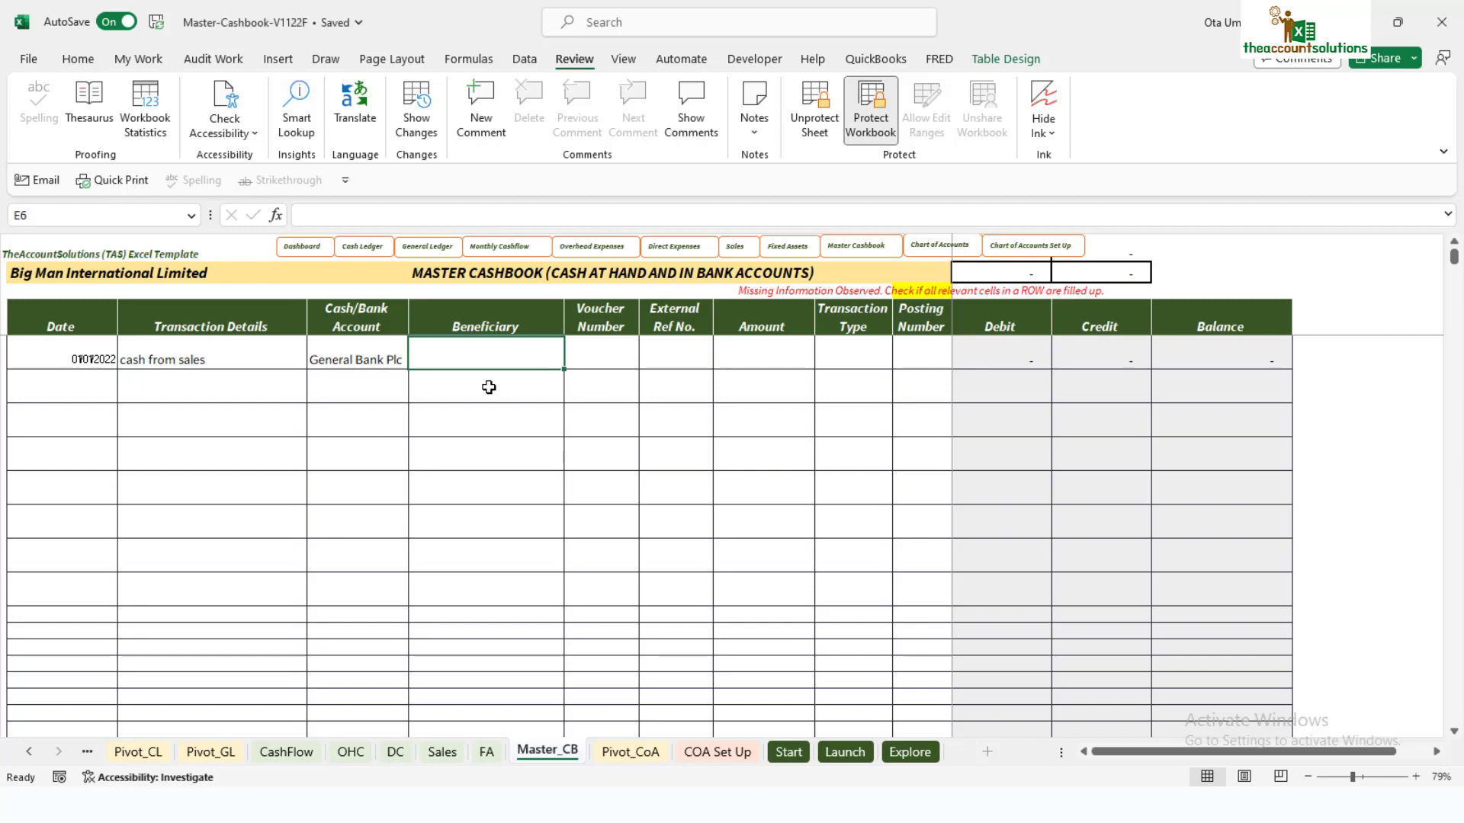
Step: Enter beneficiary Goodwill Shop, voucher RV000001 and external reference GS01 for the first entry
{"action": "type", "text": "Goodwill"}
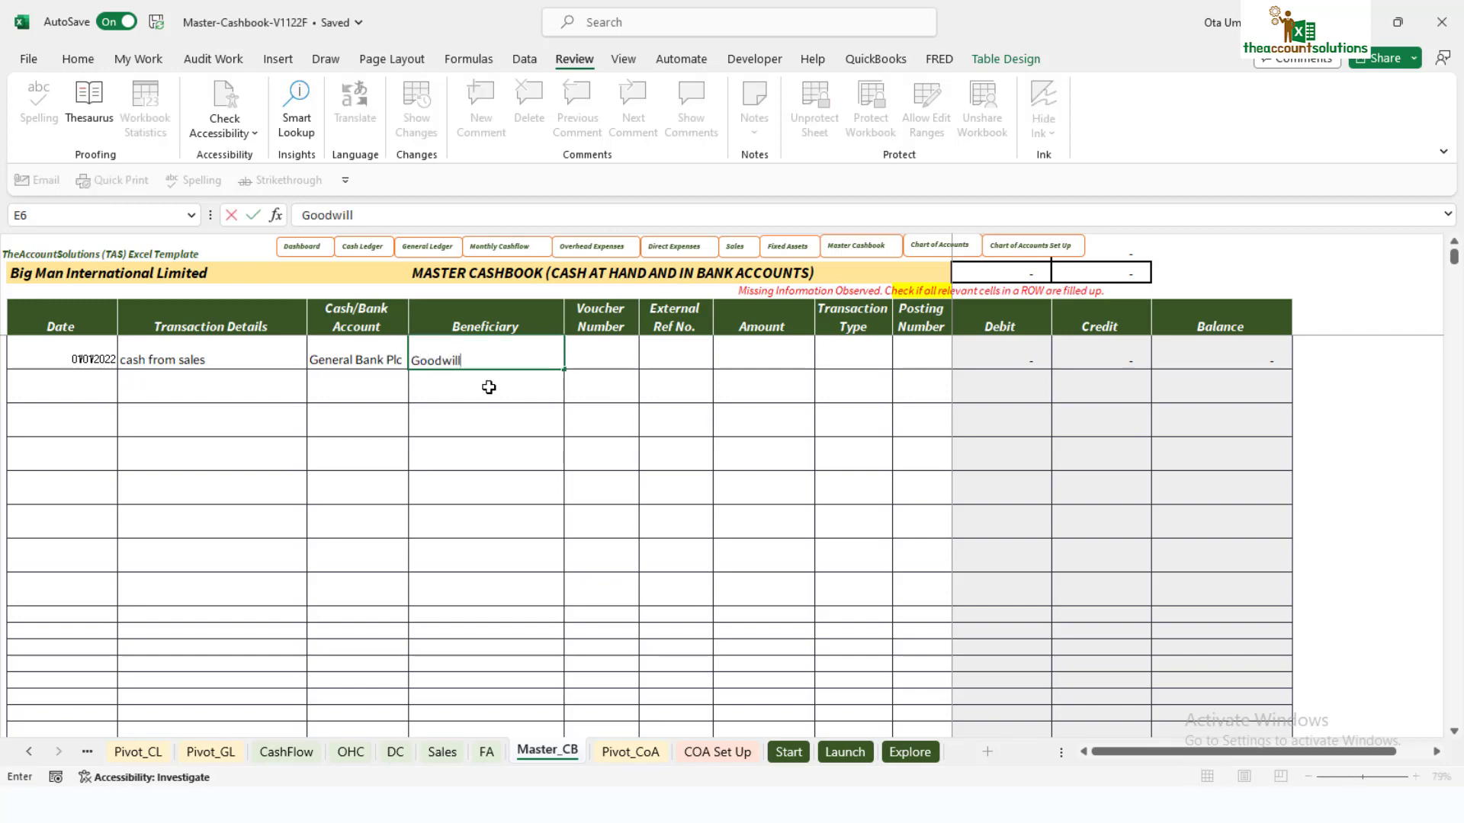
{"action": "type", "text": " Shop"}
{"action": "left_click", "coordinate": [603, 356]}
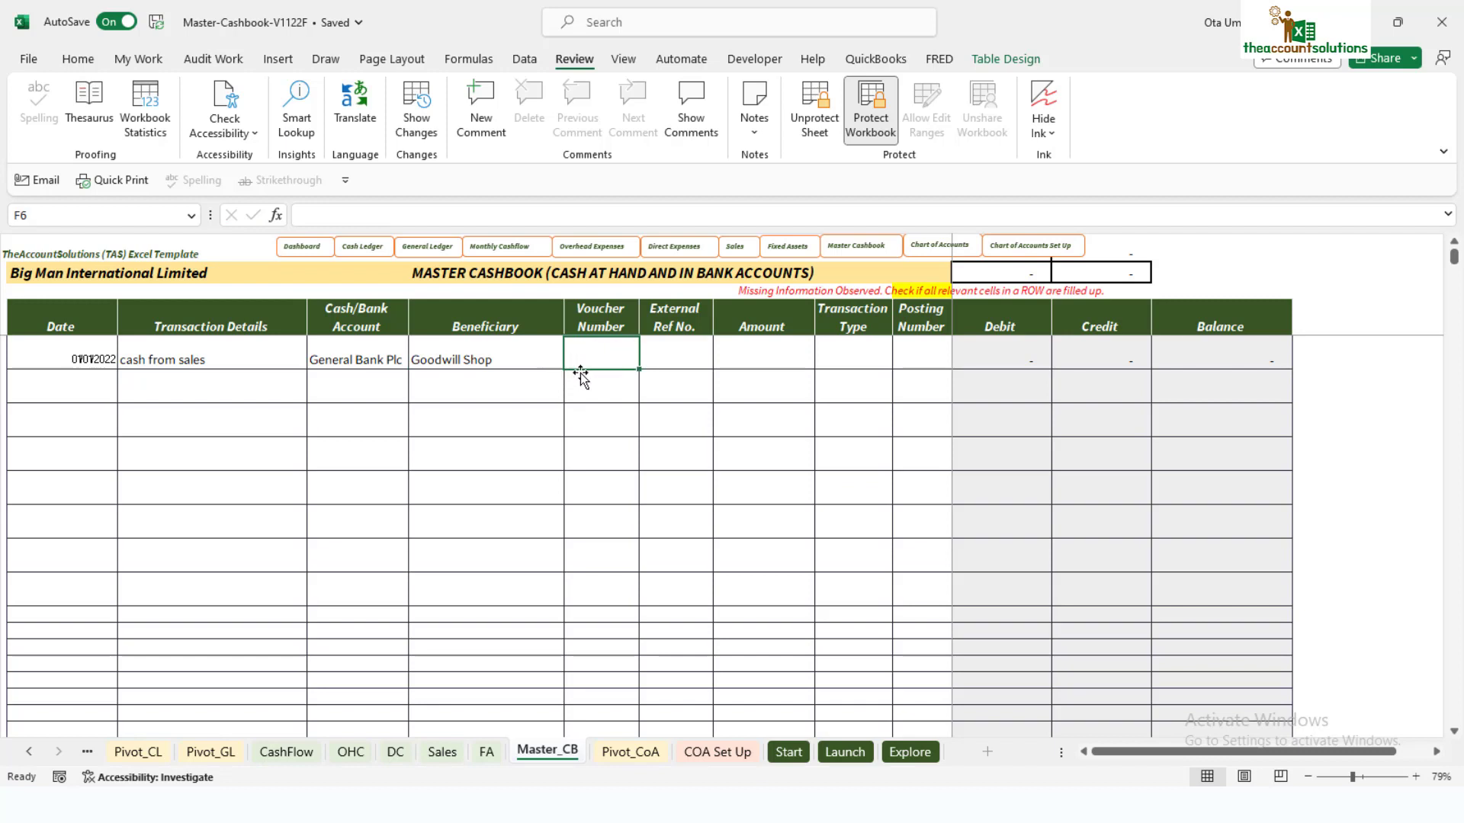
{"action": "type", "text": "RV0"}
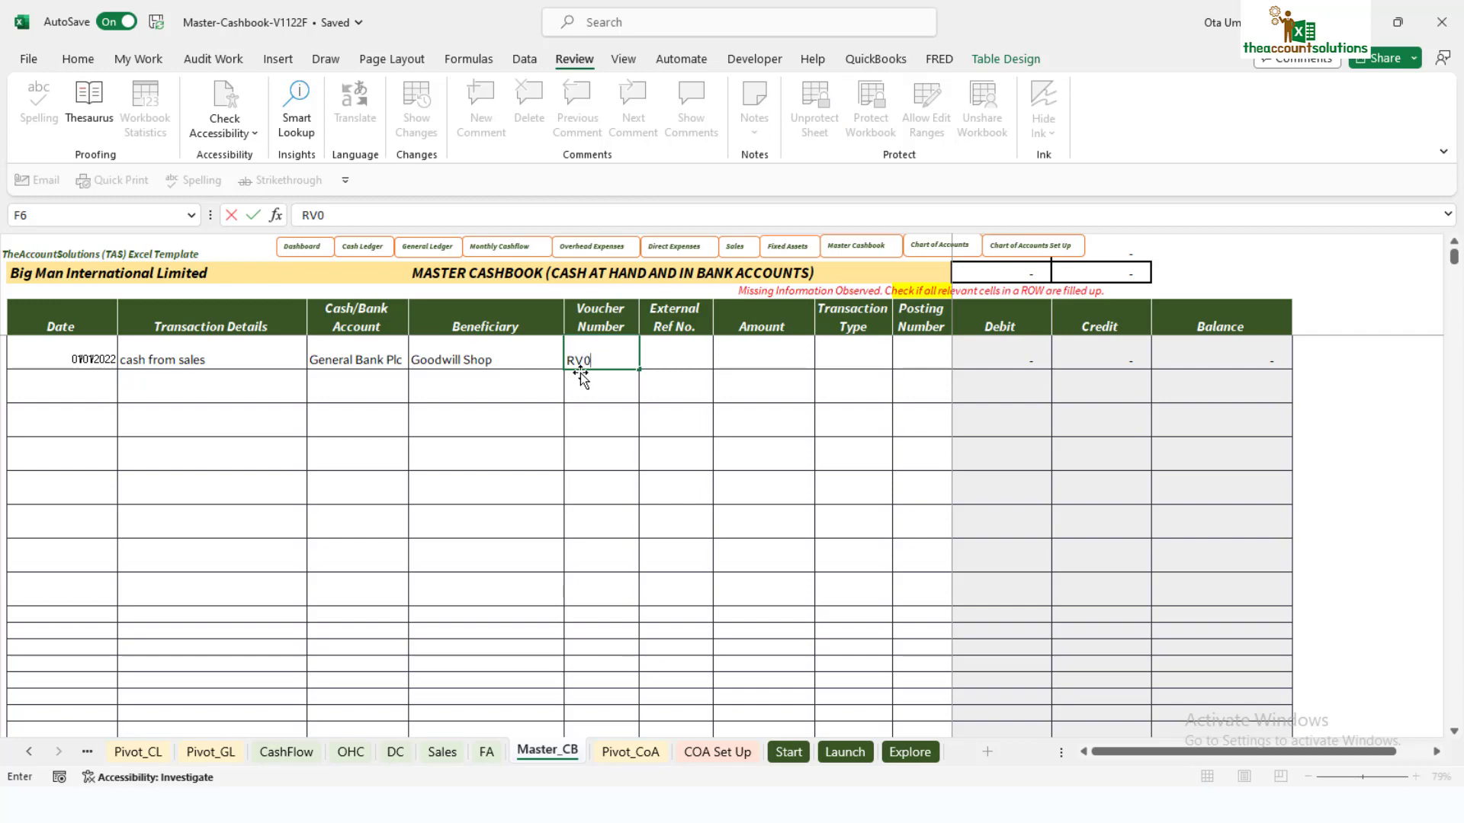
{"action": "type", "text": "00001"}
{"action": "left_click", "coordinate": [583, 432]}
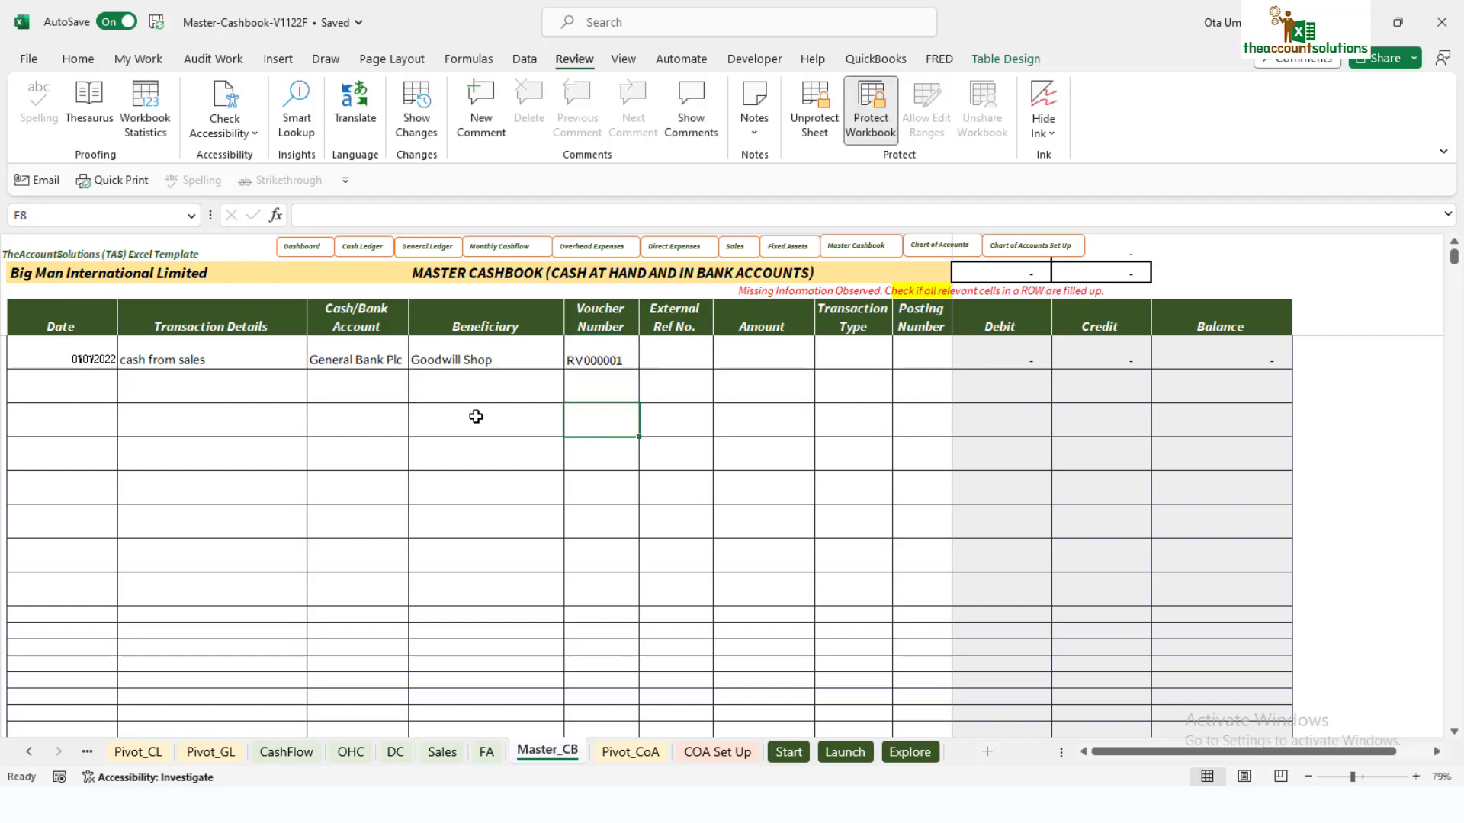
{"action": "left_click", "coordinate": [697, 346]}
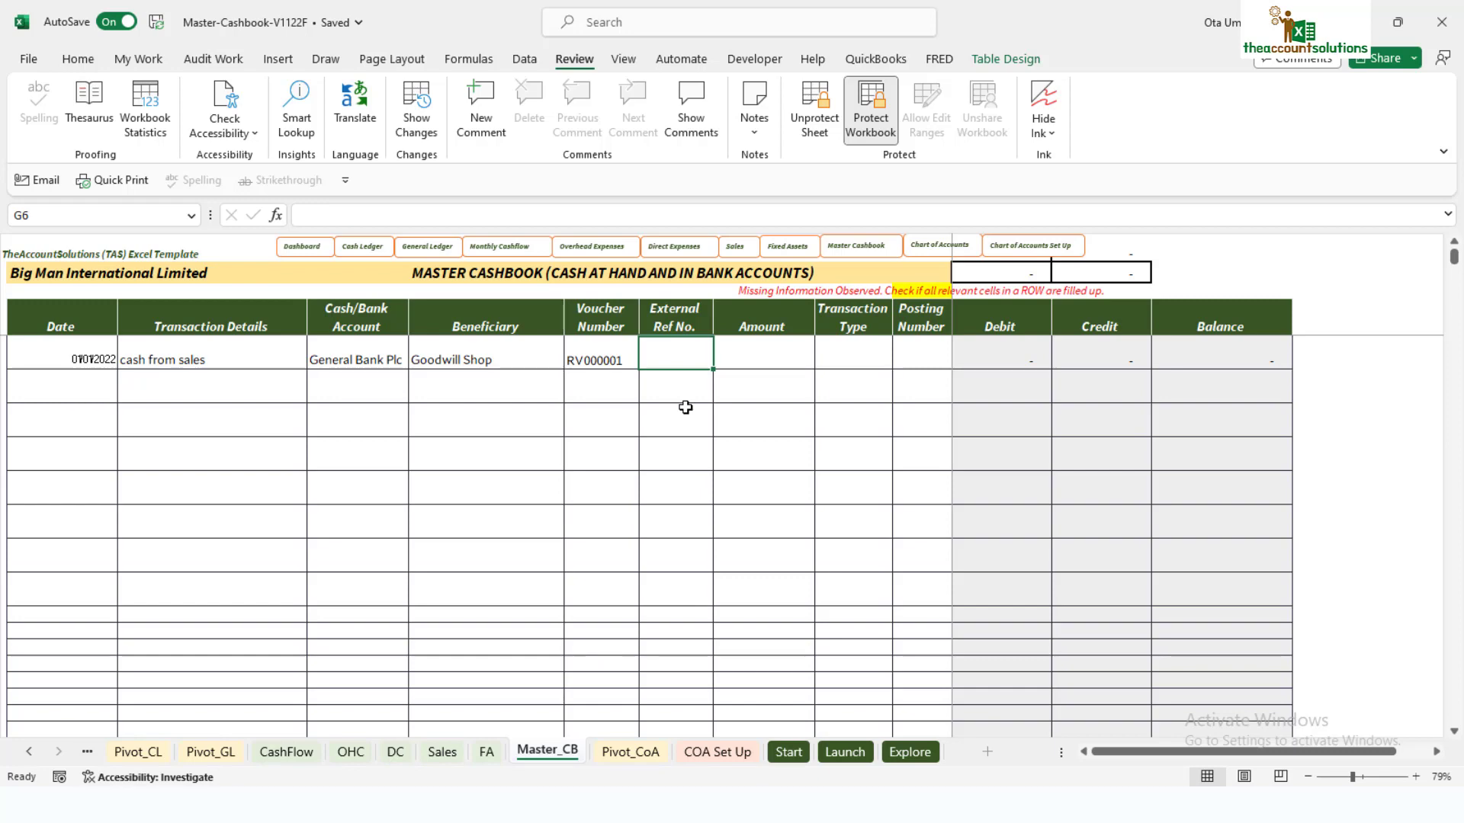
{"action": "type", "text": "GS"}
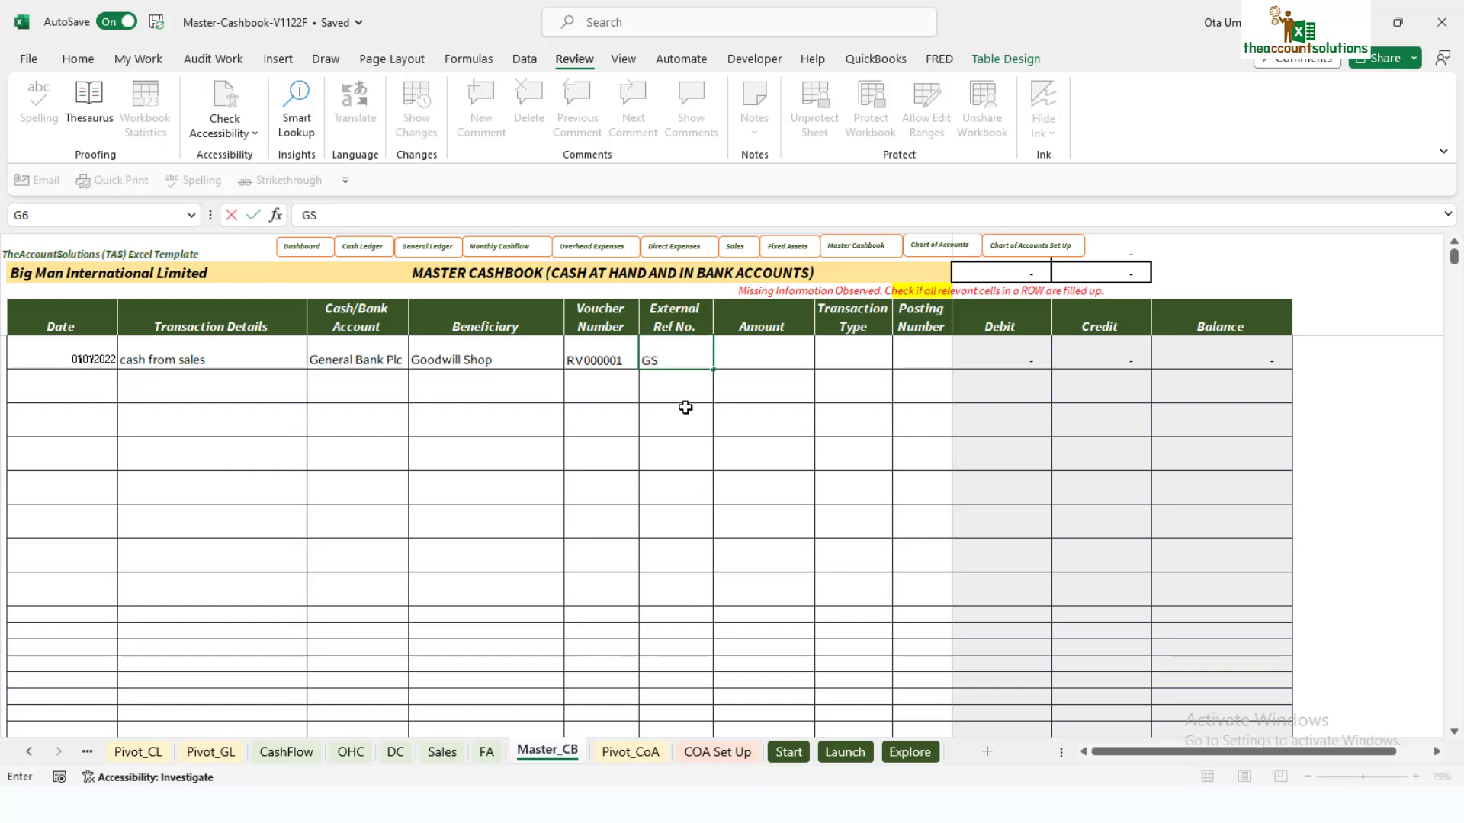
{"action": "type", "text": "01"}
{"action": "left_click", "coordinate": [749, 356]}
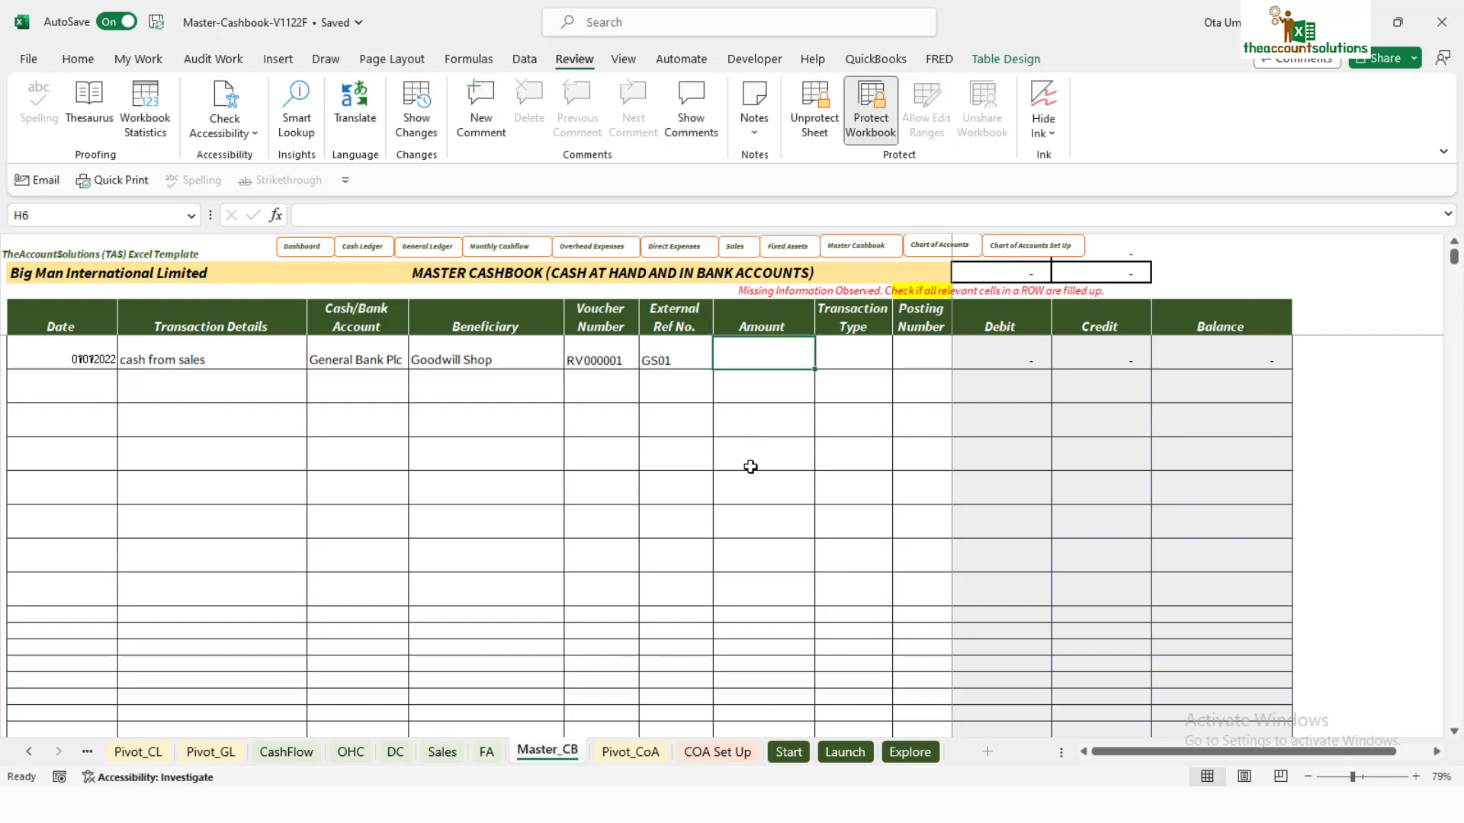
Step: Enter amount 1,000,000 and set the transaction type to Cash Inflow
{"action": "type", "text": "1,"}
{"action": "type", "text": "00"}
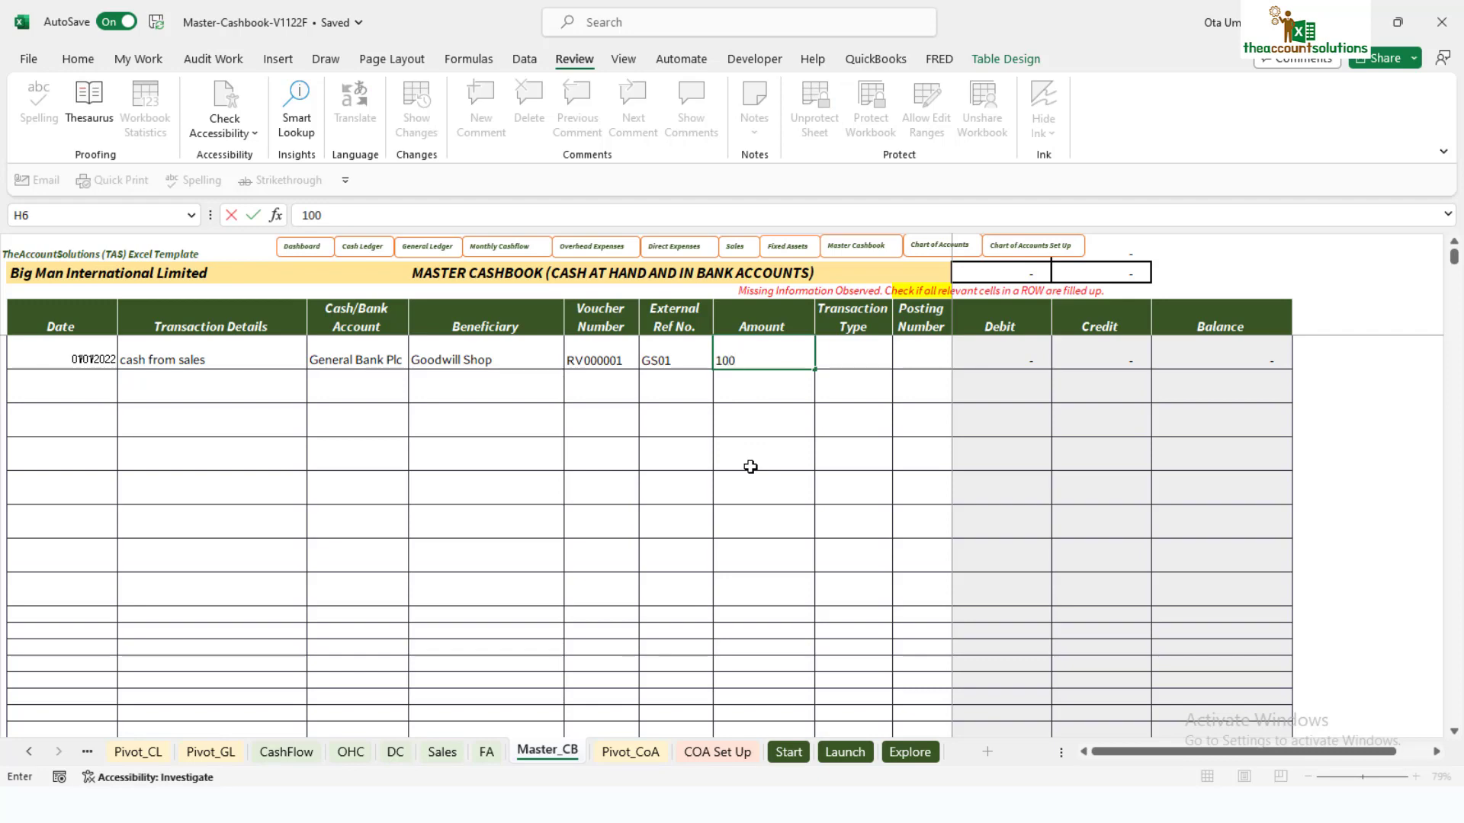
{"action": "type", "text": "0,000"}
{"action": "key", "text": "ctrl+Return"}
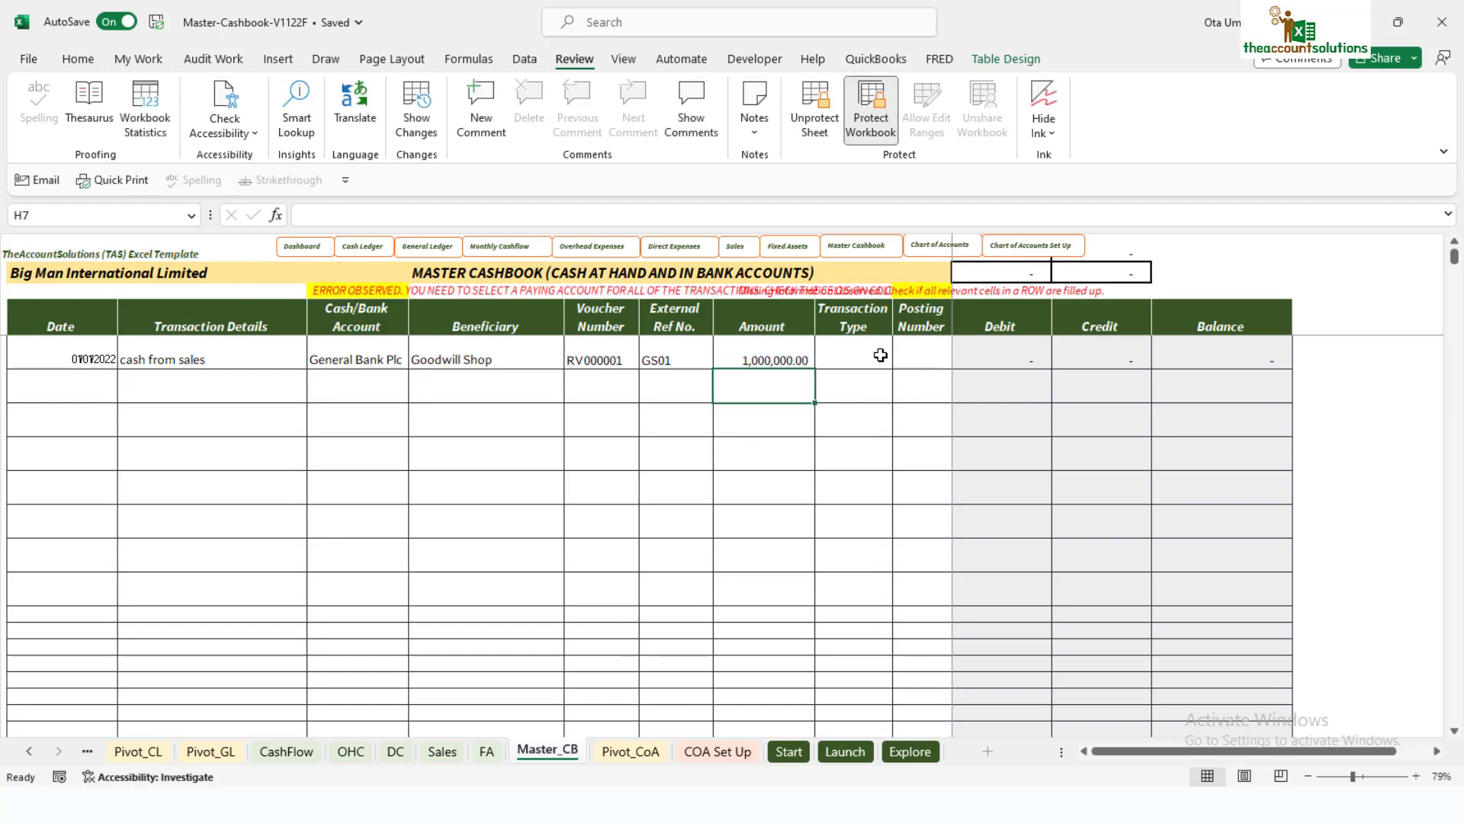
{"action": "left_click", "coordinate": [865, 352]}
{"action": "left_click", "coordinate": [902, 362]}
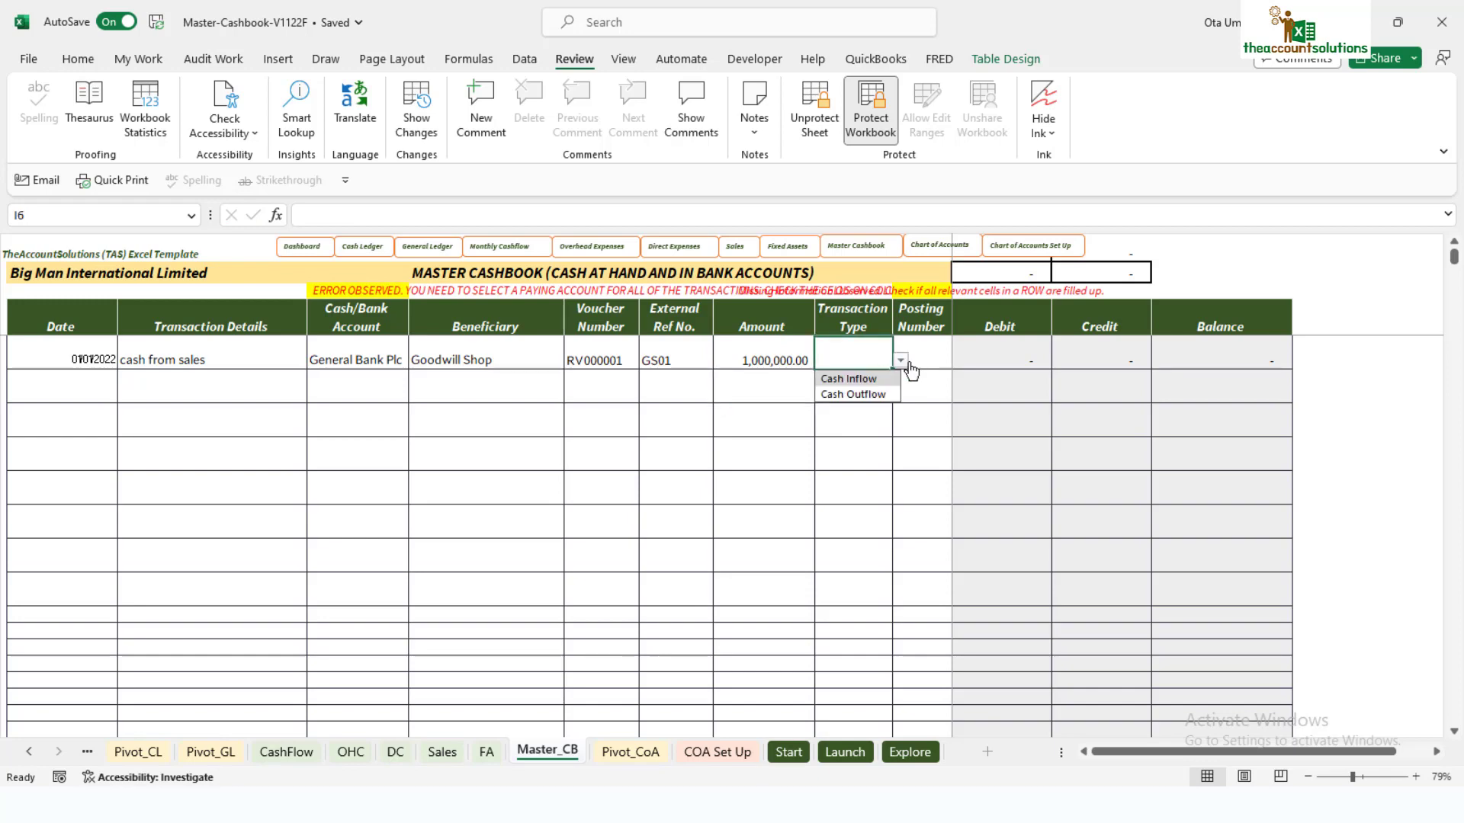
{"action": "left_click", "coordinate": [858, 379]}
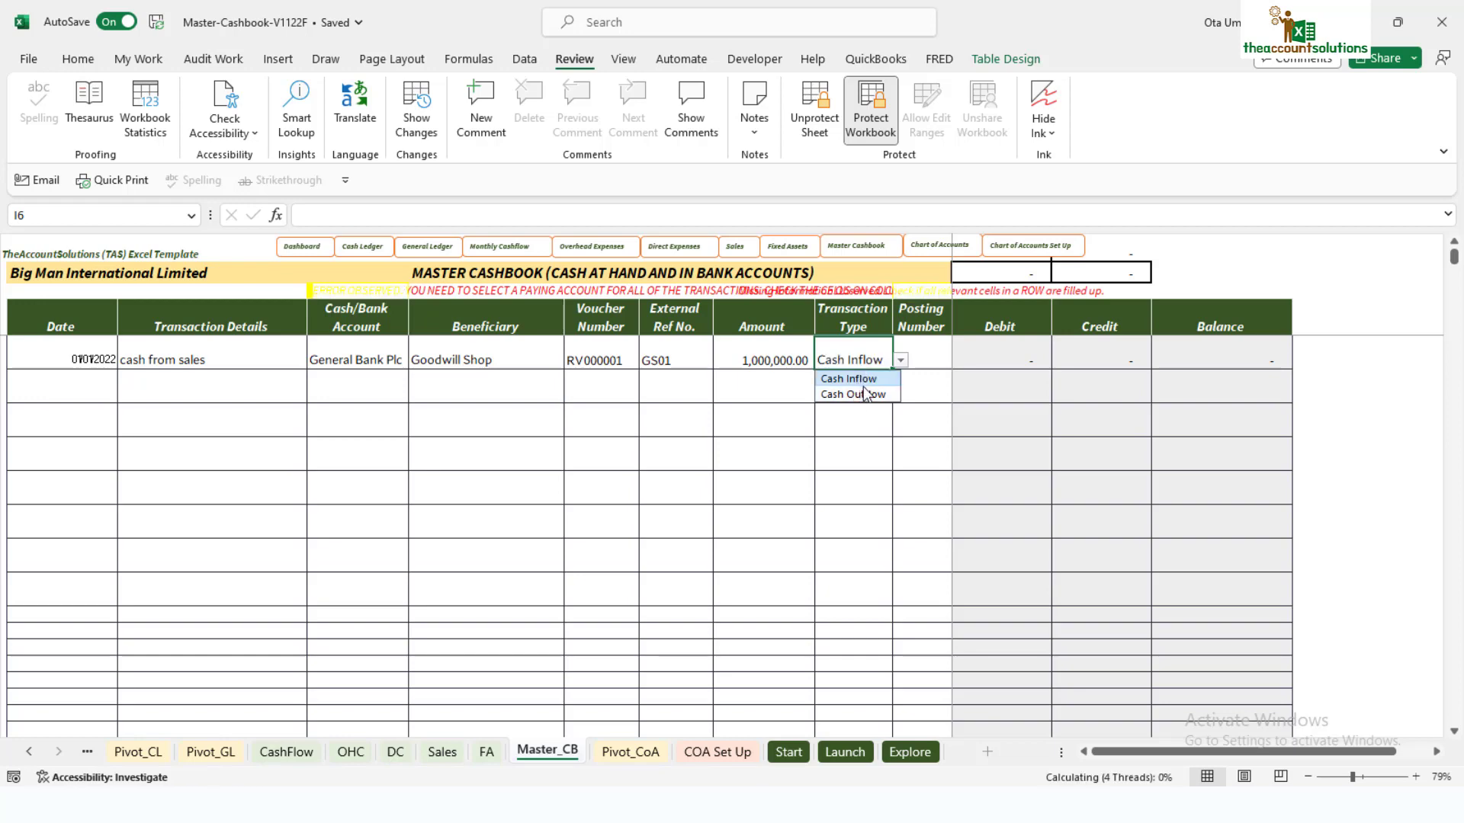
{"action": "left_click", "coordinate": [937, 346]}
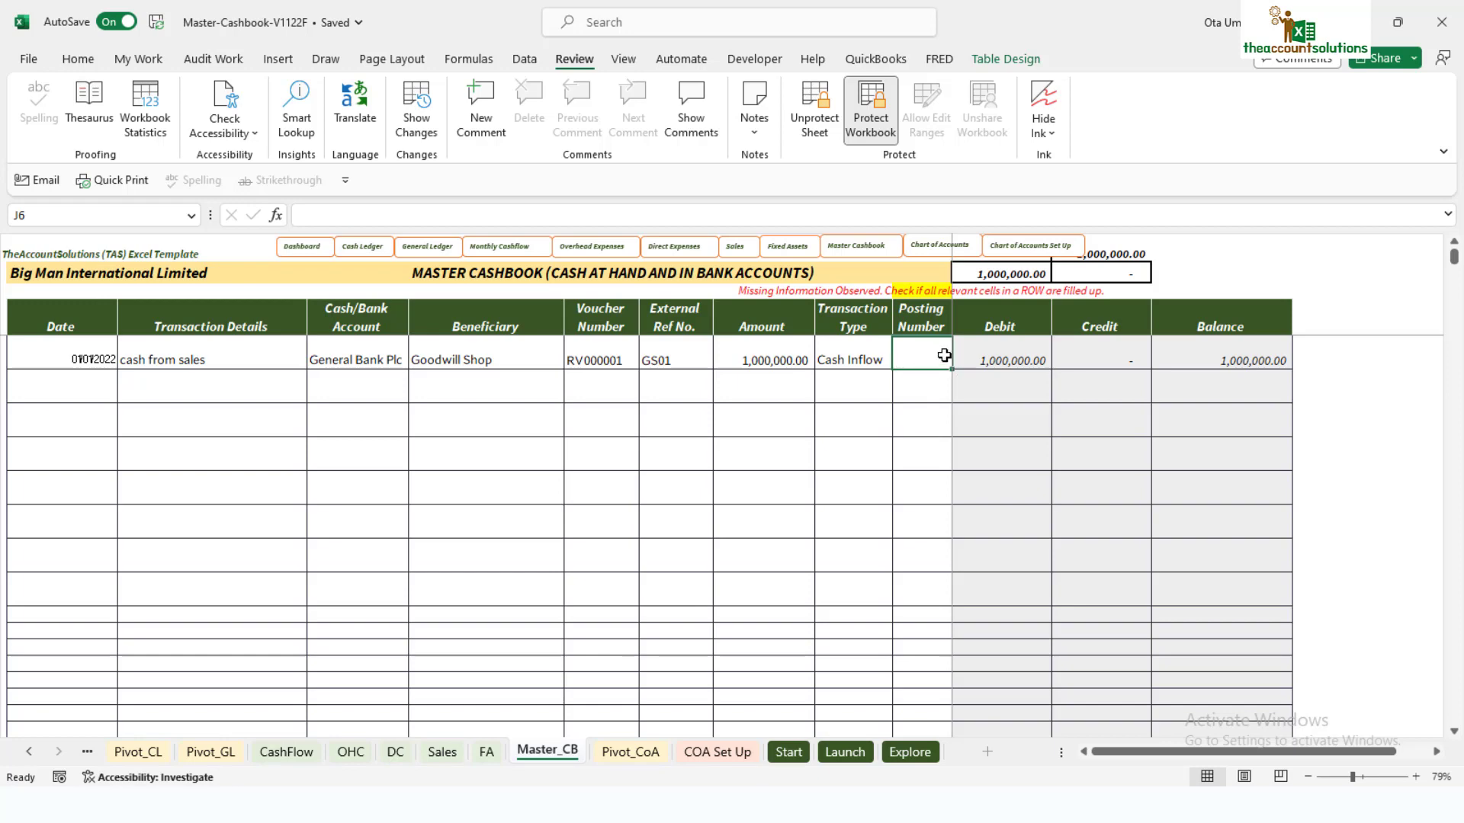
{"action": "left_click", "coordinate": [643, 753]}
{"action": "scroll", "coordinate": [292, 517], "scroll_direction": "down", "scroll_amount": 2}
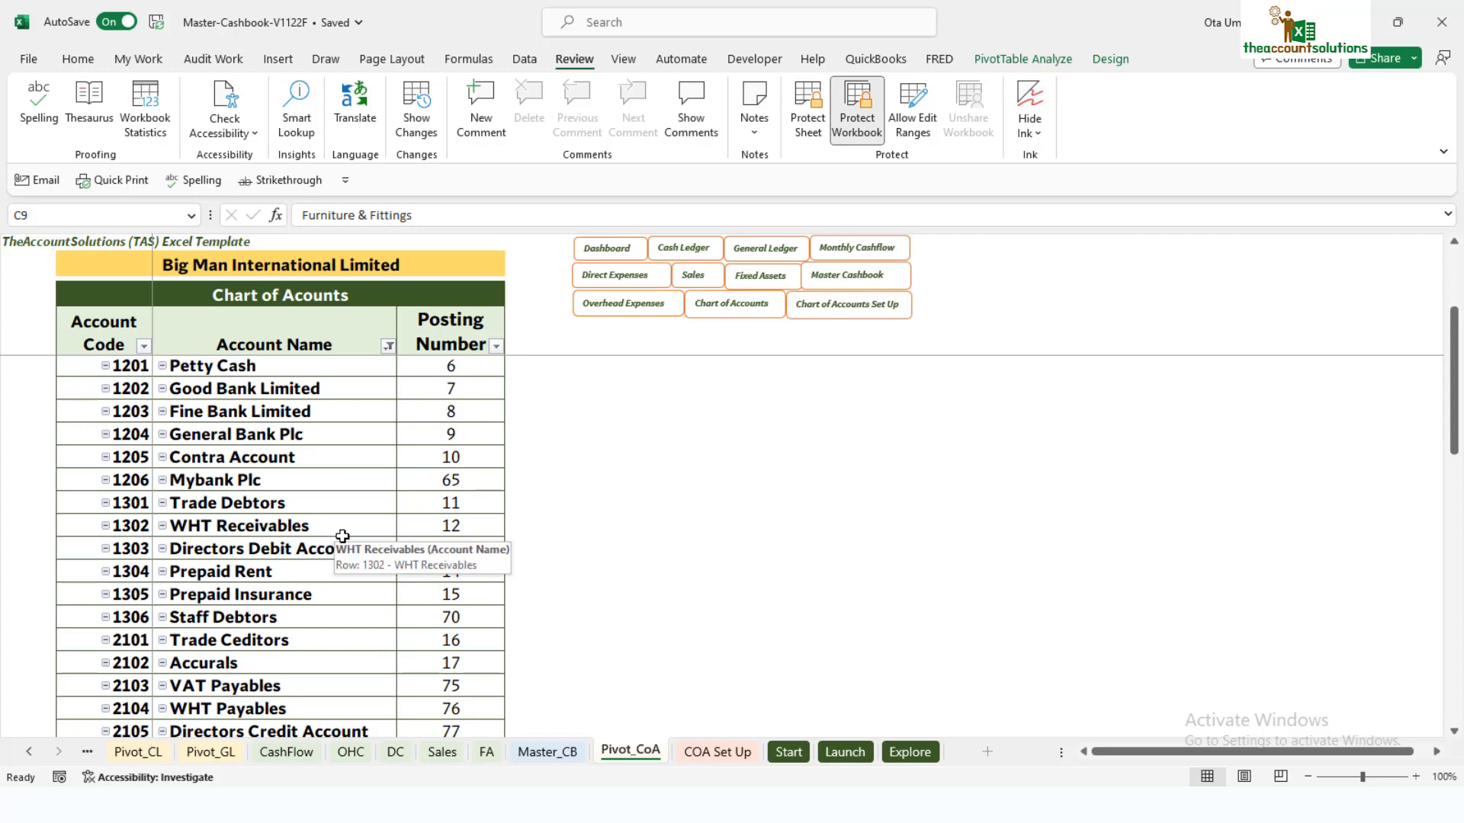
{"action": "scroll", "coordinate": [325, 491], "scroll_direction": "up", "scroll_amount": 2}
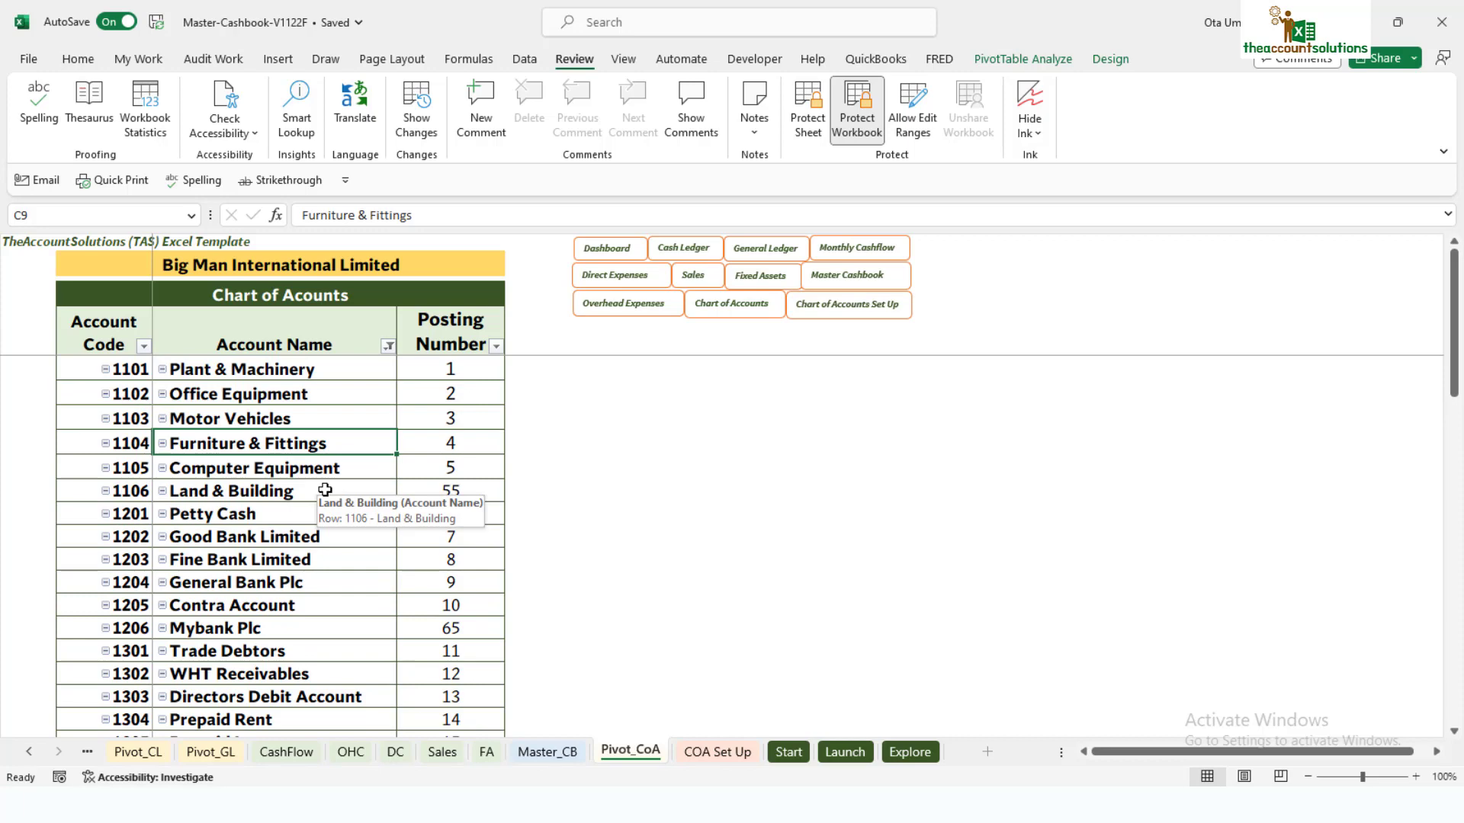
{"action": "scroll", "coordinate": [431, 546], "scroll_direction": "down", "scroll_amount": 1}
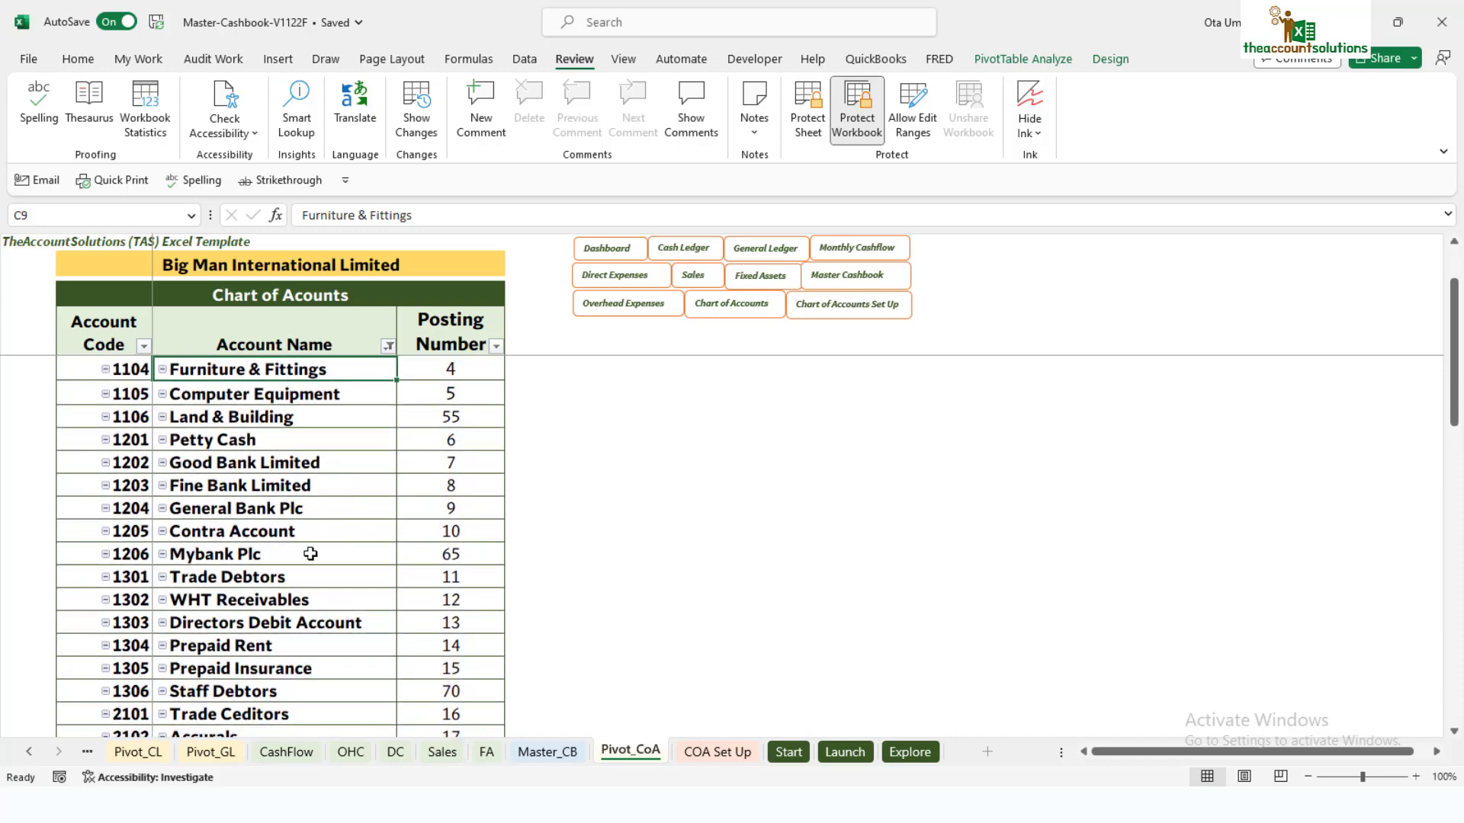
{"action": "scroll", "coordinate": [336, 564], "scroll_direction": "down", "scroll_amount": 2}
{"action": "scroll", "coordinate": [411, 564], "scroll_direction": "up", "scroll_amount": 3}
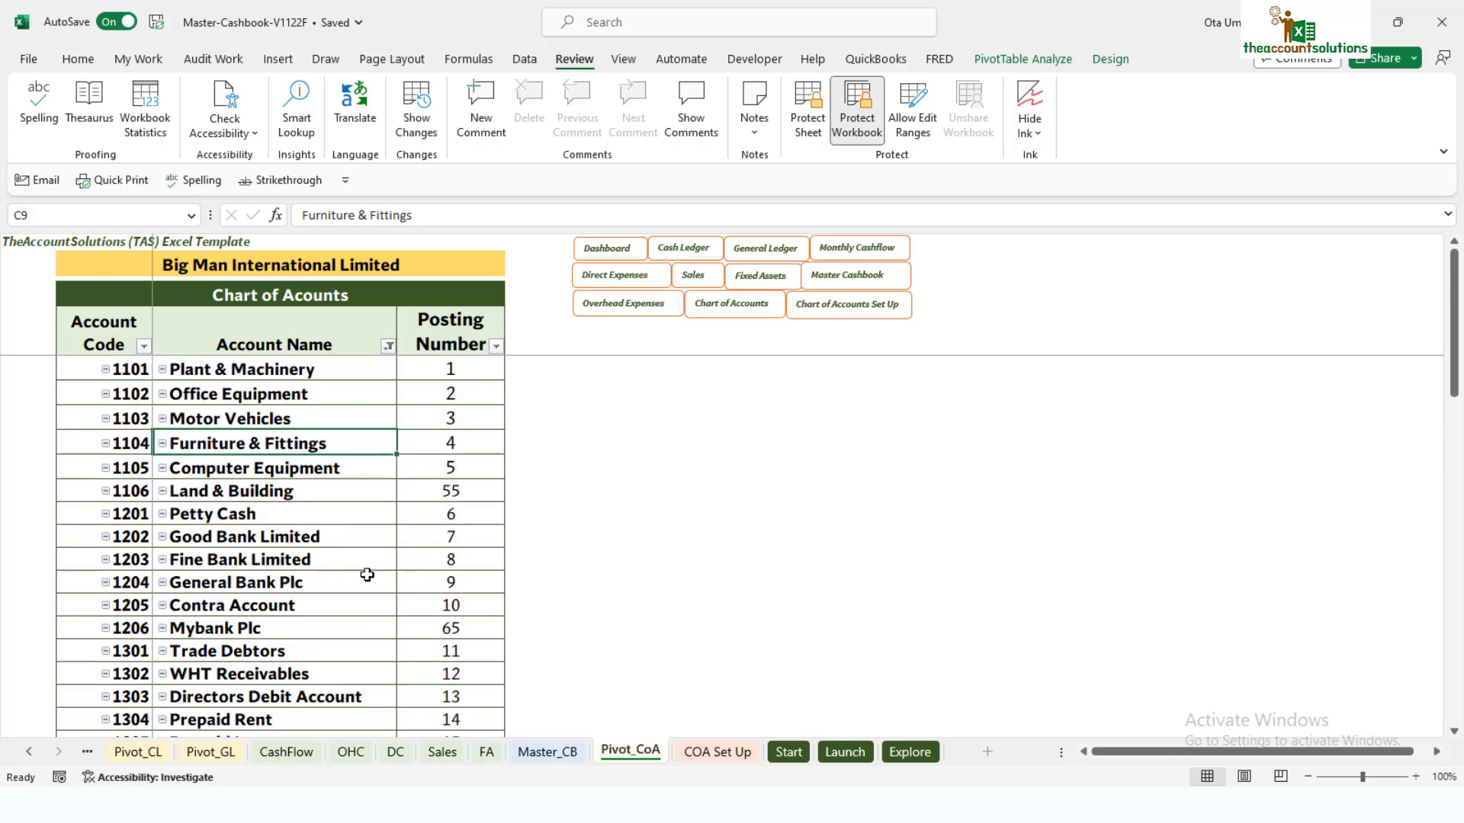
{"action": "scroll", "coordinate": [367, 574], "scroll_direction": "down", "scroll_amount": 5}
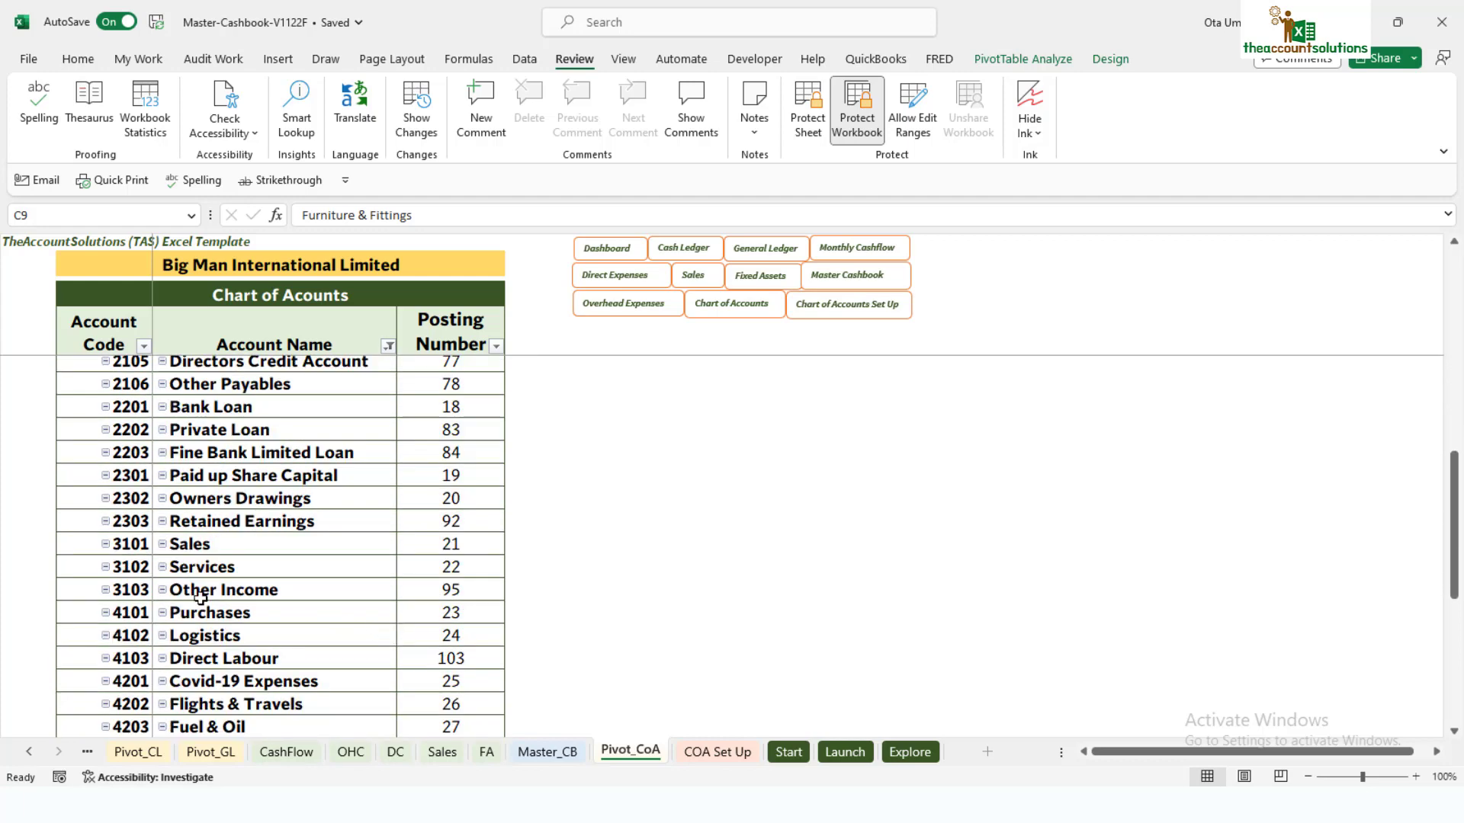
{"action": "left_click", "coordinate": [453, 544]}
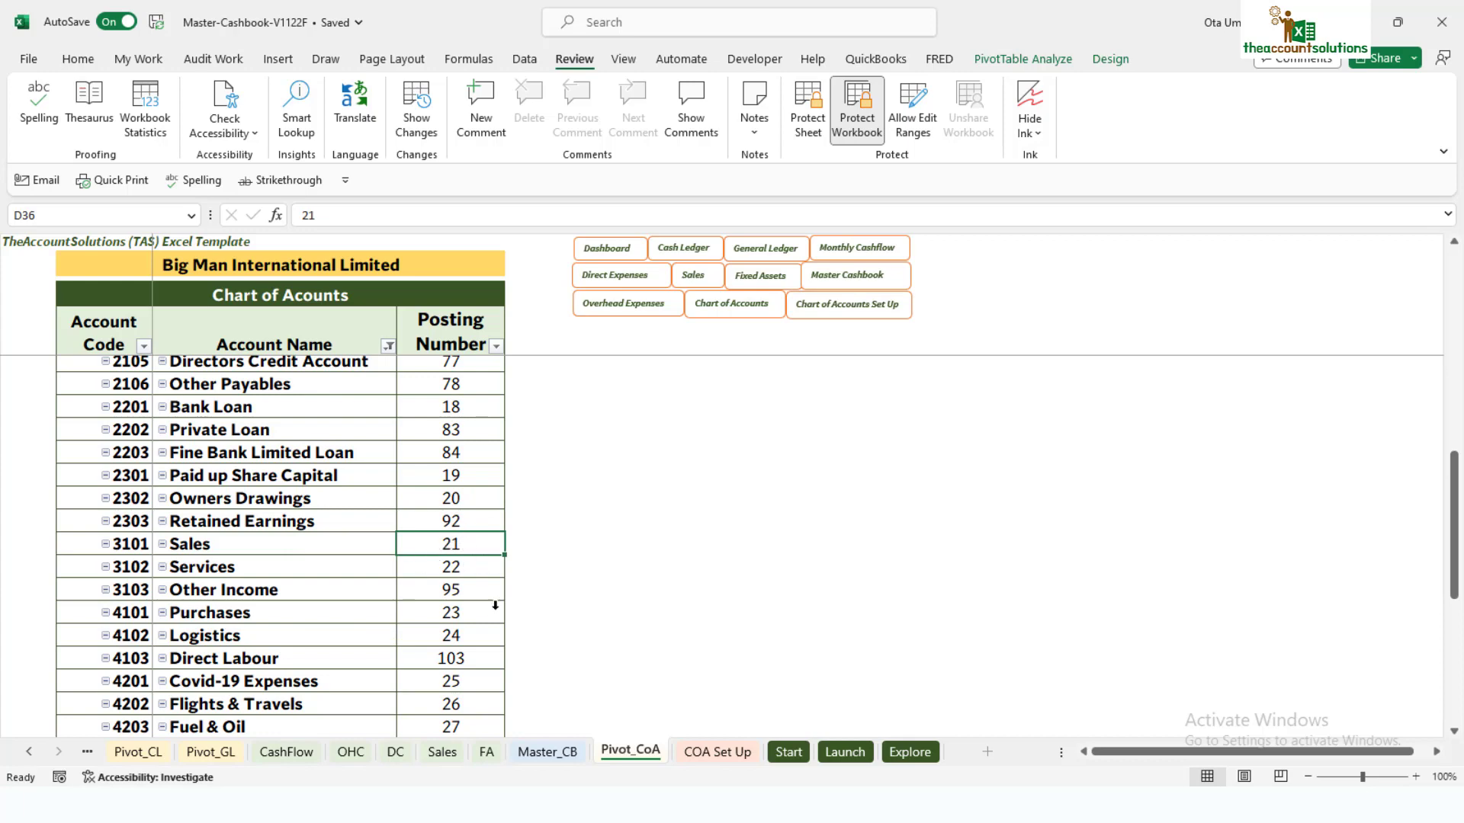
{"action": "left_click", "coordinate": [544, 753]}
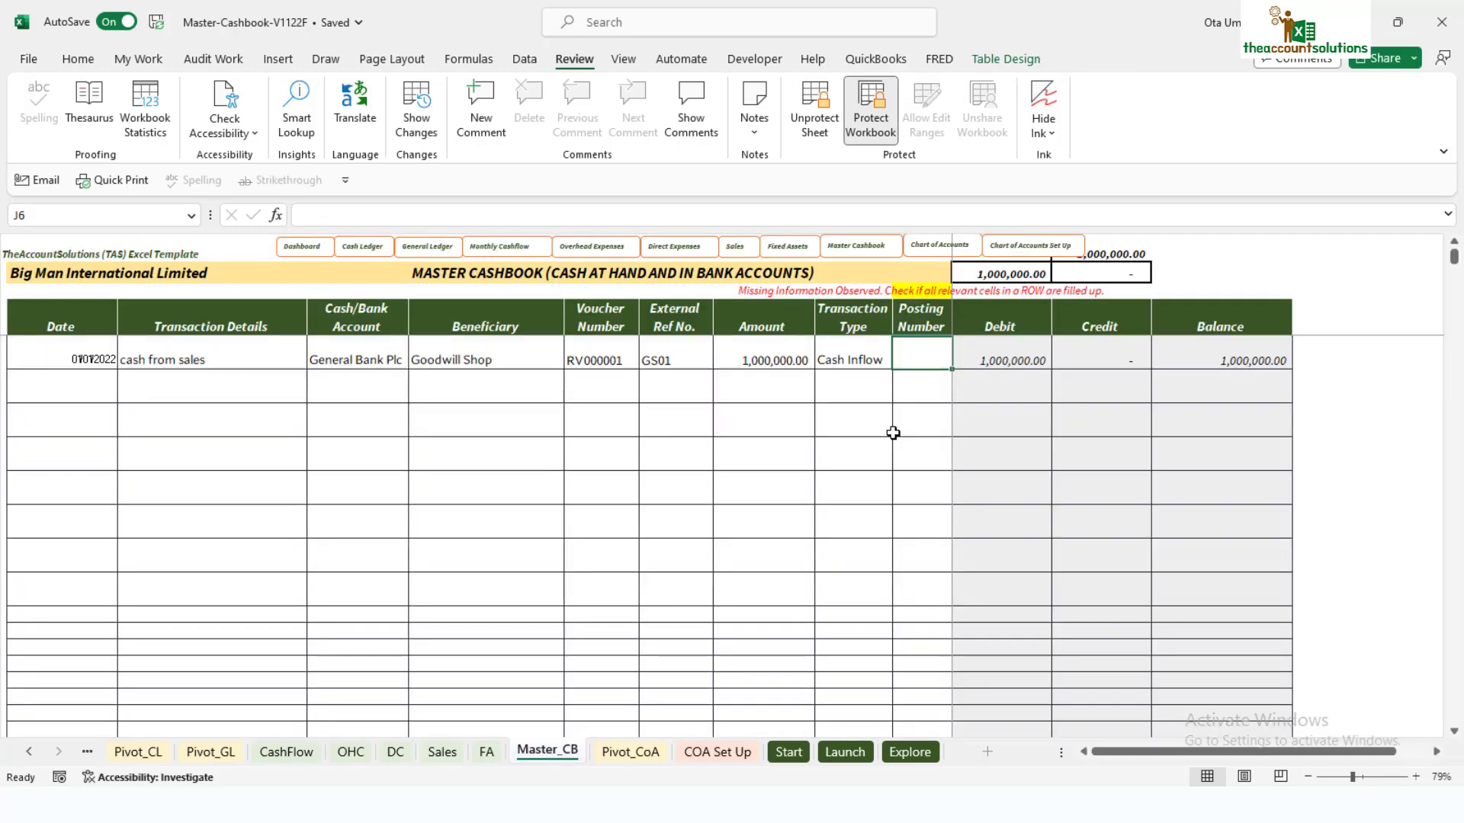
Step: Give the sales row posting number 21 and date the next row 02/01/2022
{"action": "type", "text": "21"}
{"action": "left_click", "coordinate": [851, 451]}
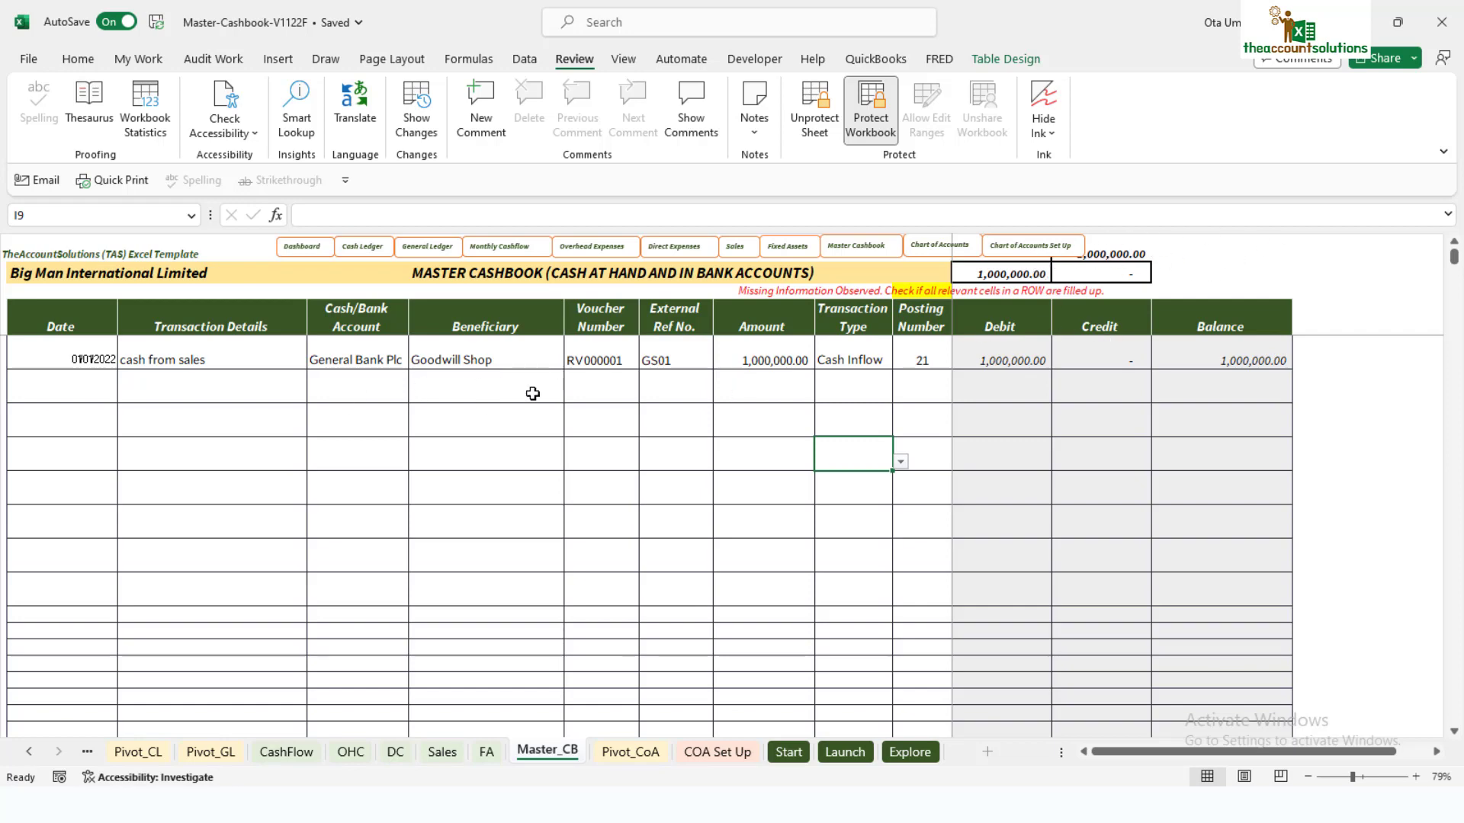
{"action": "left_click", "coordinate": [91, 380]}
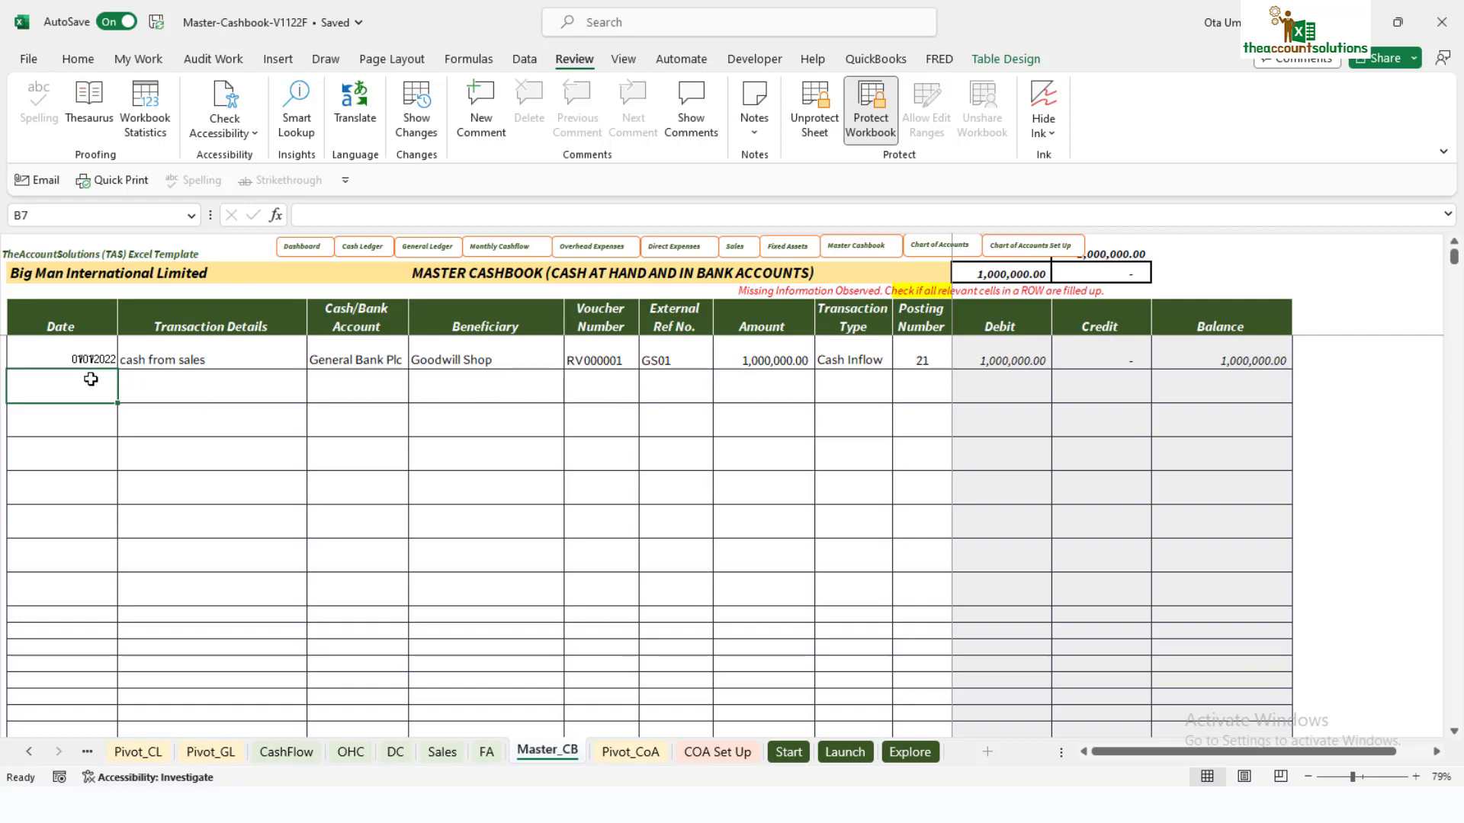
{"action": "type", "text": "2/1/22"}
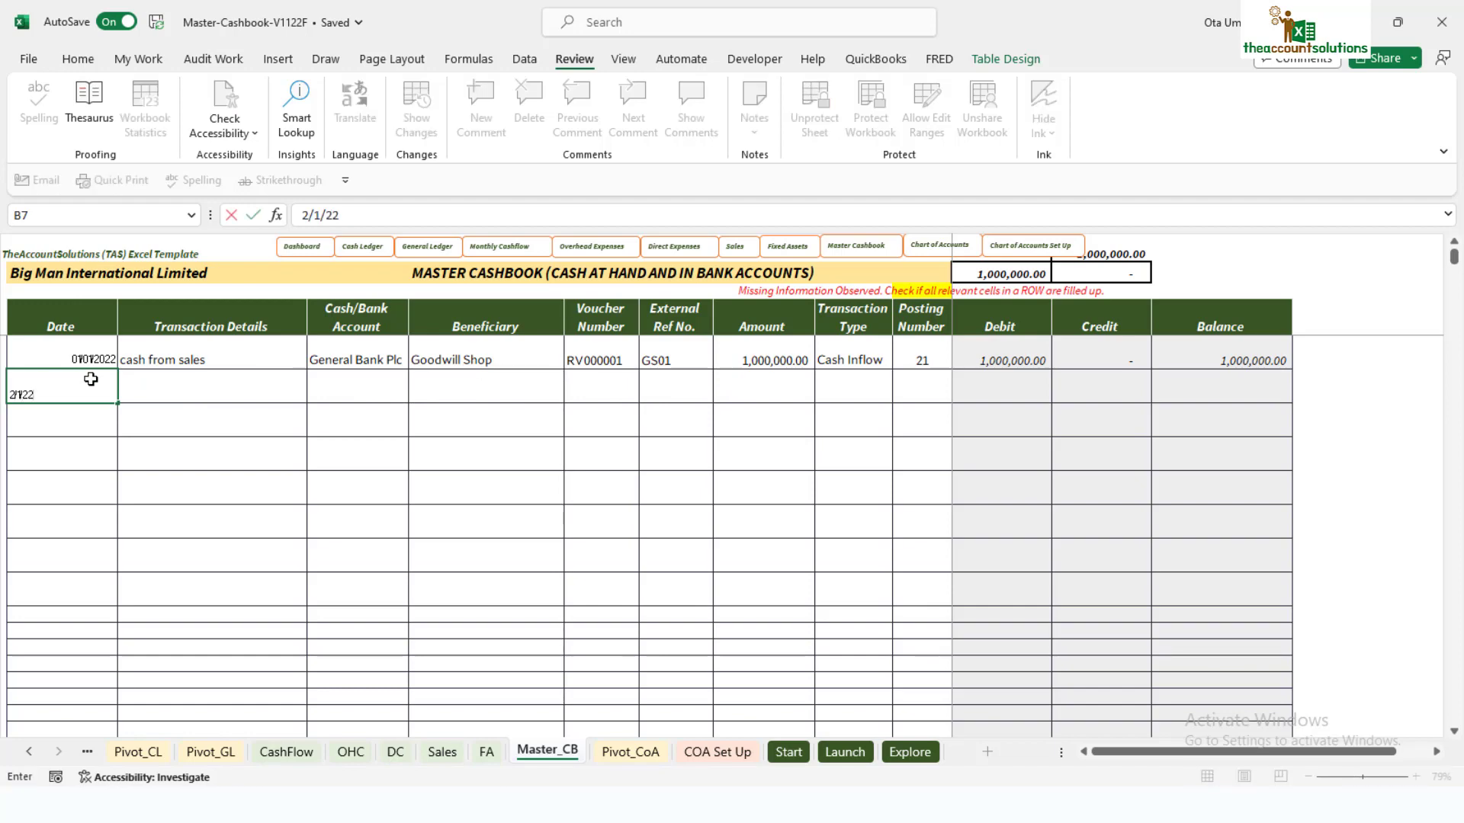
{"action": "type", "text": "/01/202"}
{"action": "key", "text": "Tab"}
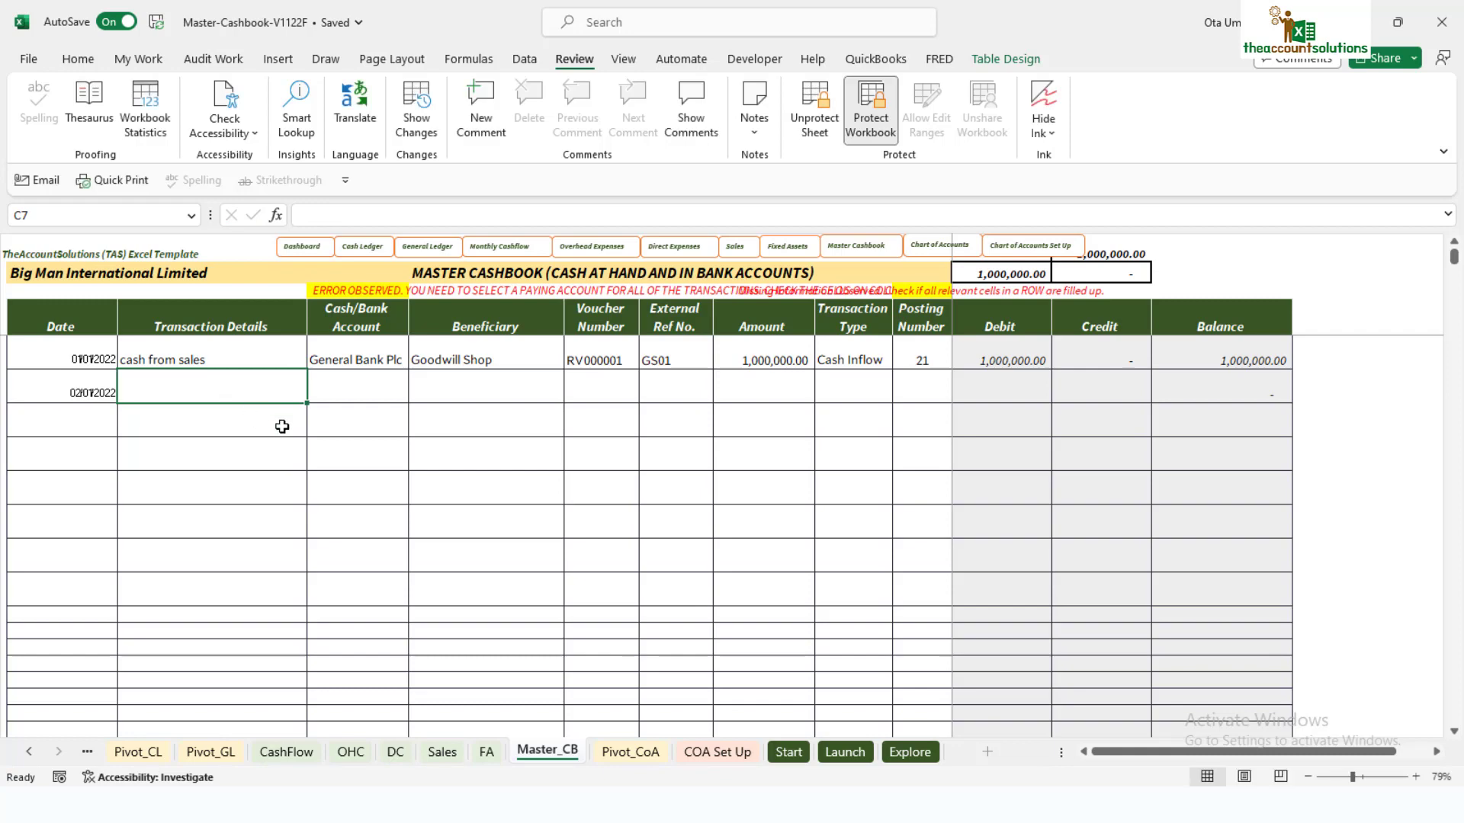
Step: Enter 'Paid for flight' as the second row's details, paid from General Bank Plc
{"action": "type", "text": "Paid for"}
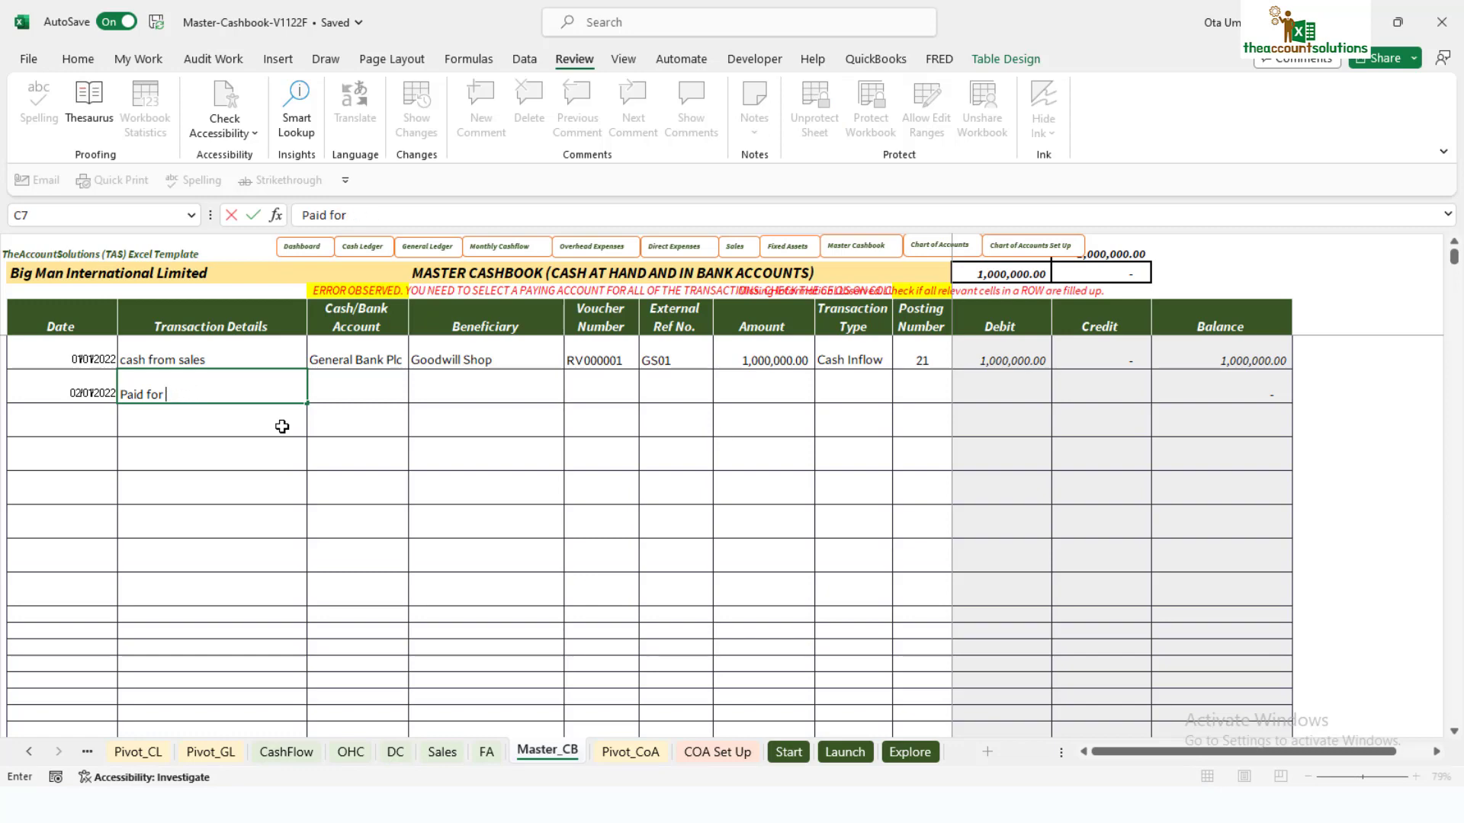
{"action": "type", "text": "flighty"}
{"action": "key", "text": "BackSpace"}
{"action": "left_click", "coordinate": [361, 387]}
{"action": "left_click", "coordinate": [416, 395]}
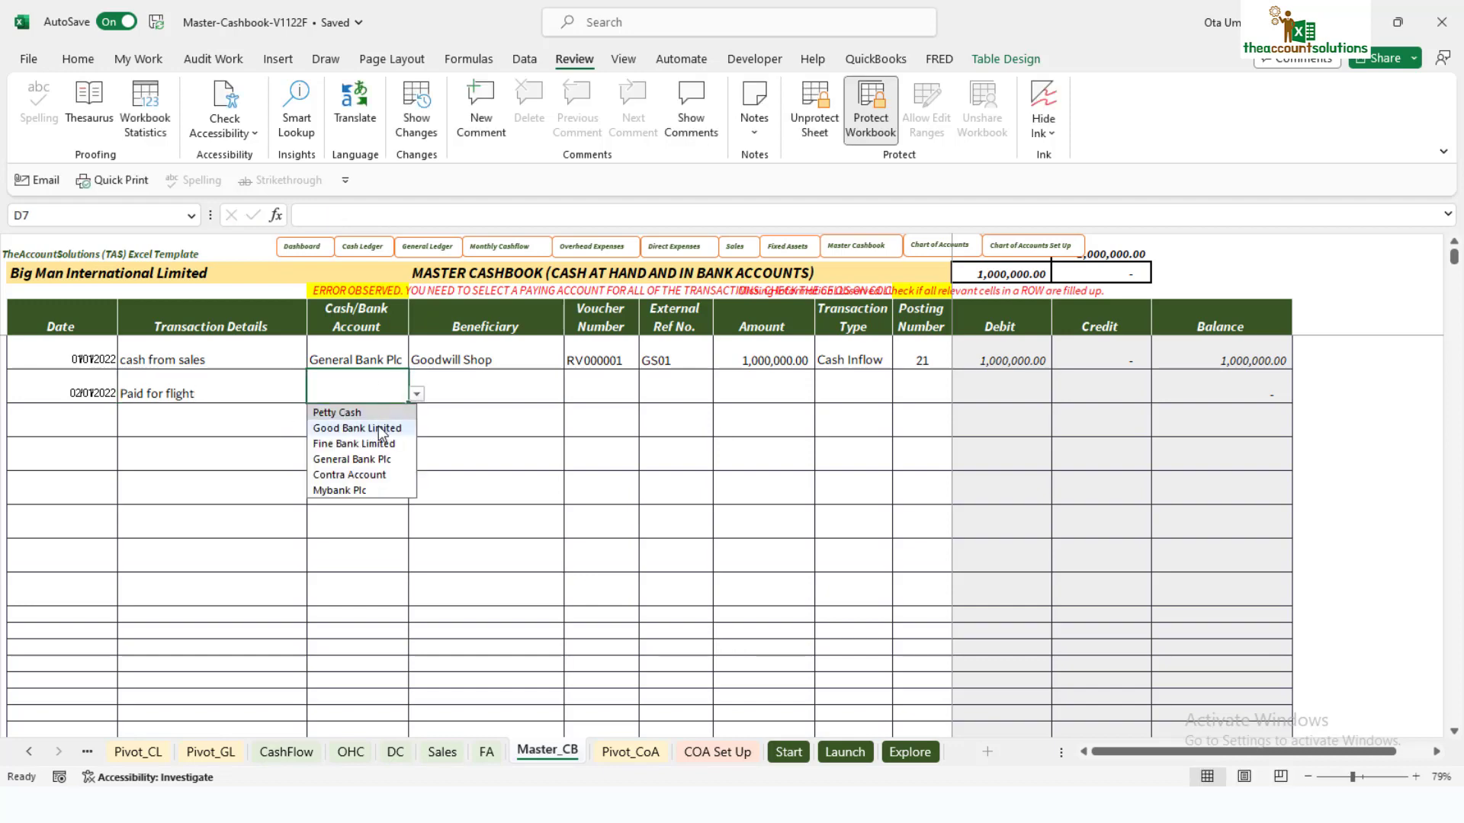
{"action": "left_click", "coordinate": [366, 459]}
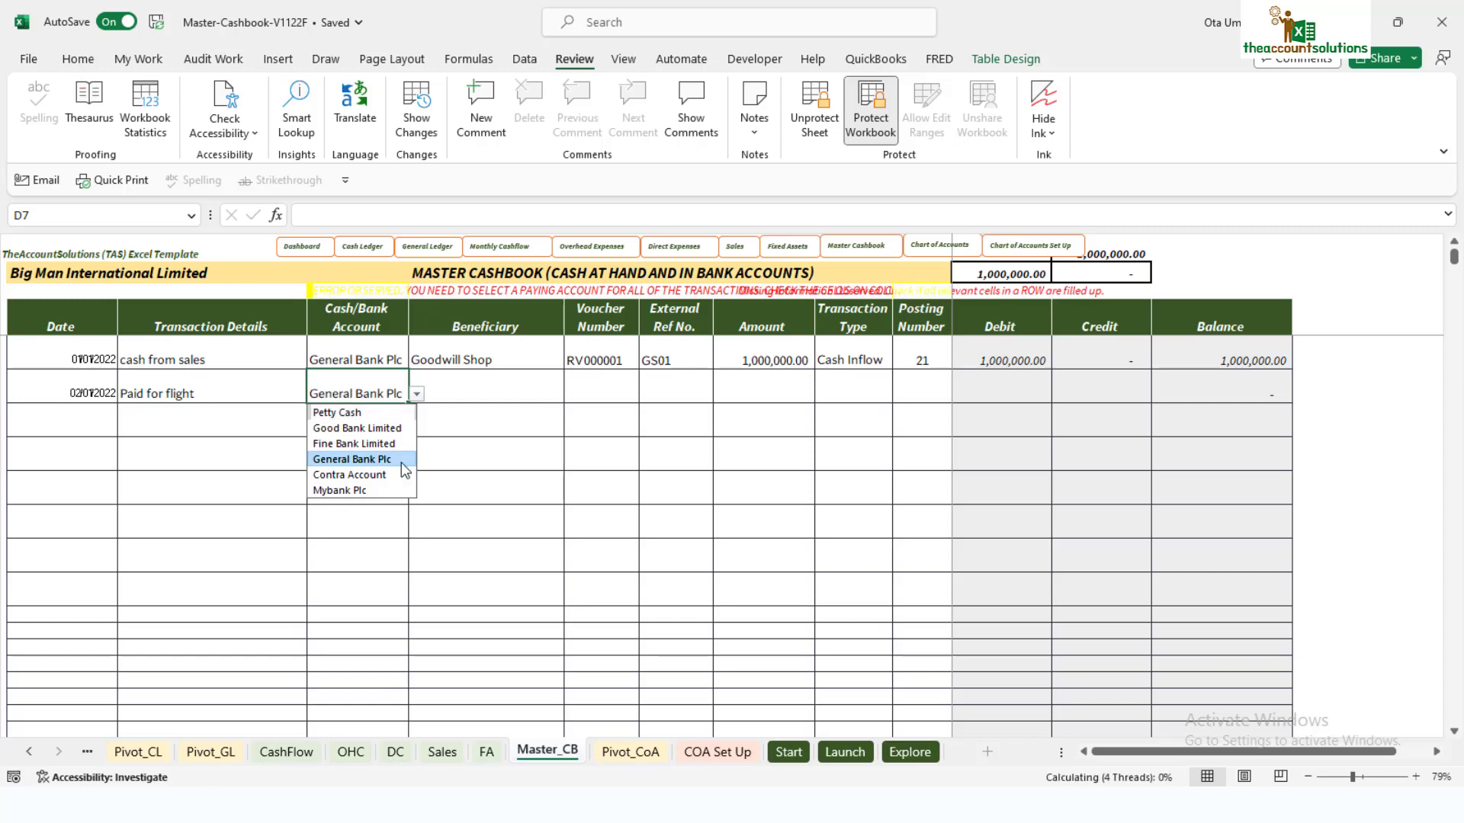
Step: Enter beneficiary Uphill travels, voucher PV000001 and reference uh007
{"action": "left_click", "coordinate": [547, 394]}
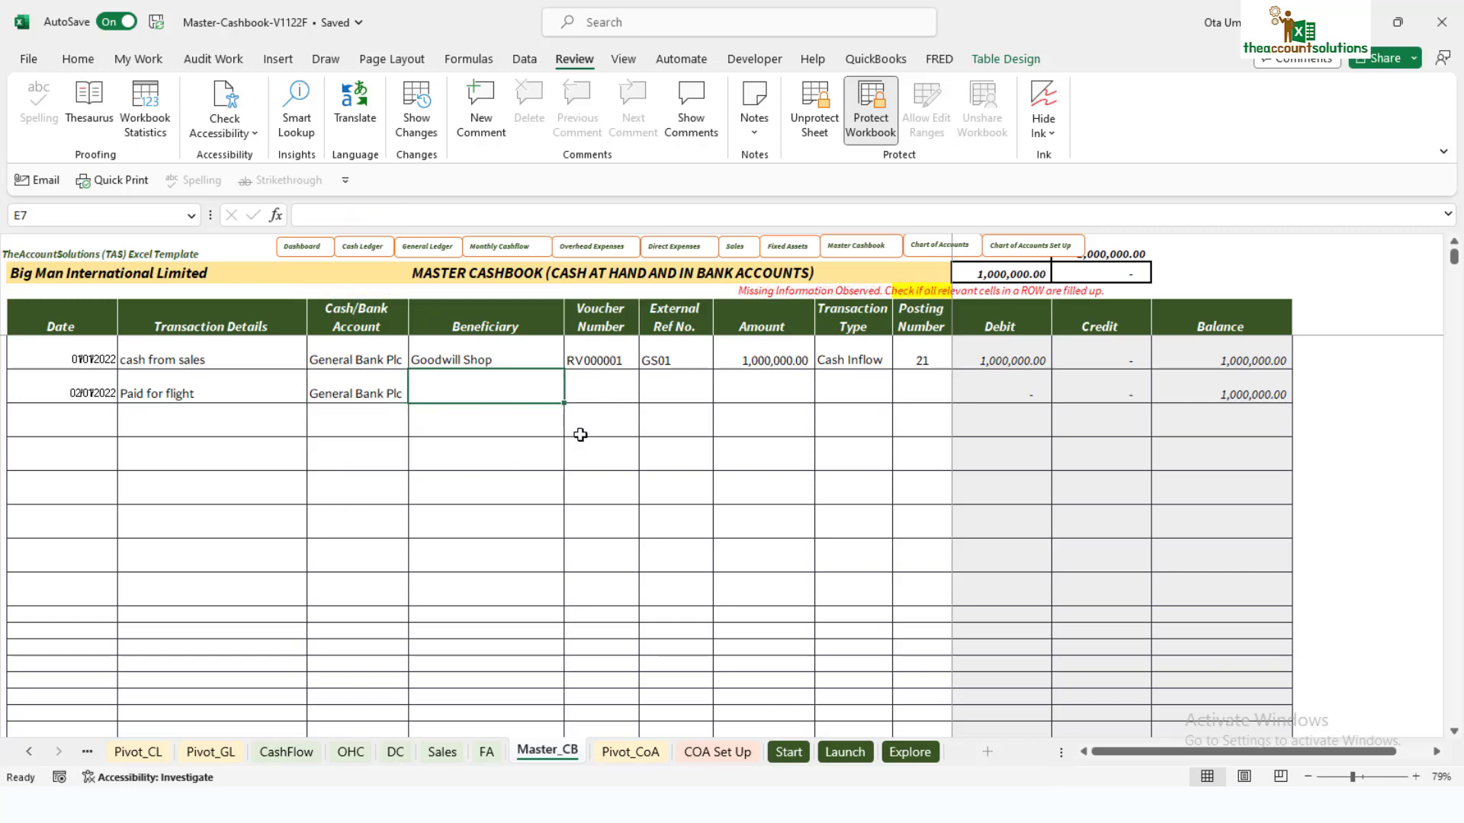
{"action": "type", "text": "H"}
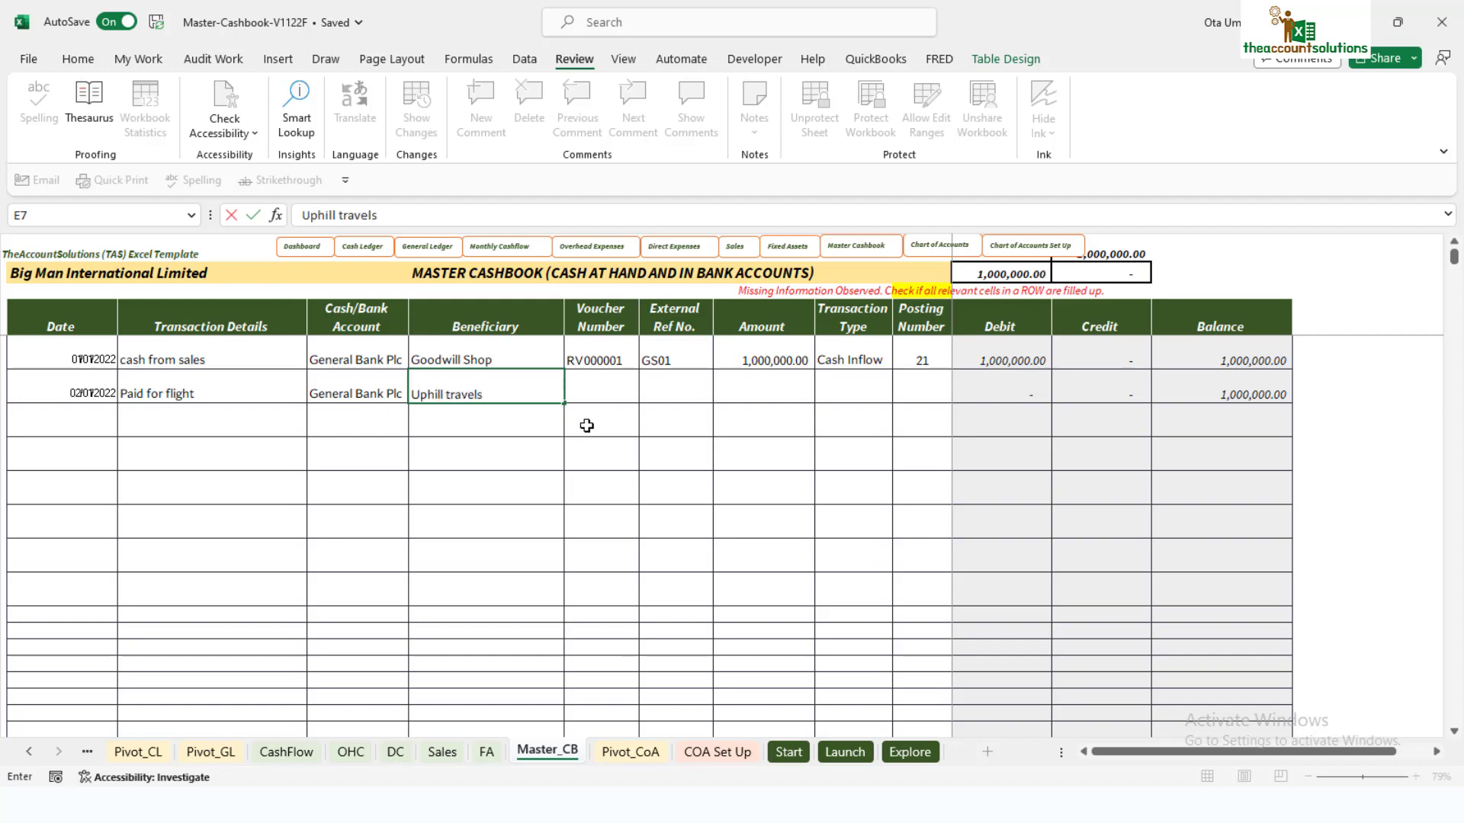
{"action": "left_click", "coordinate": [591, 388]}
{"action": "type", "text": "P"}
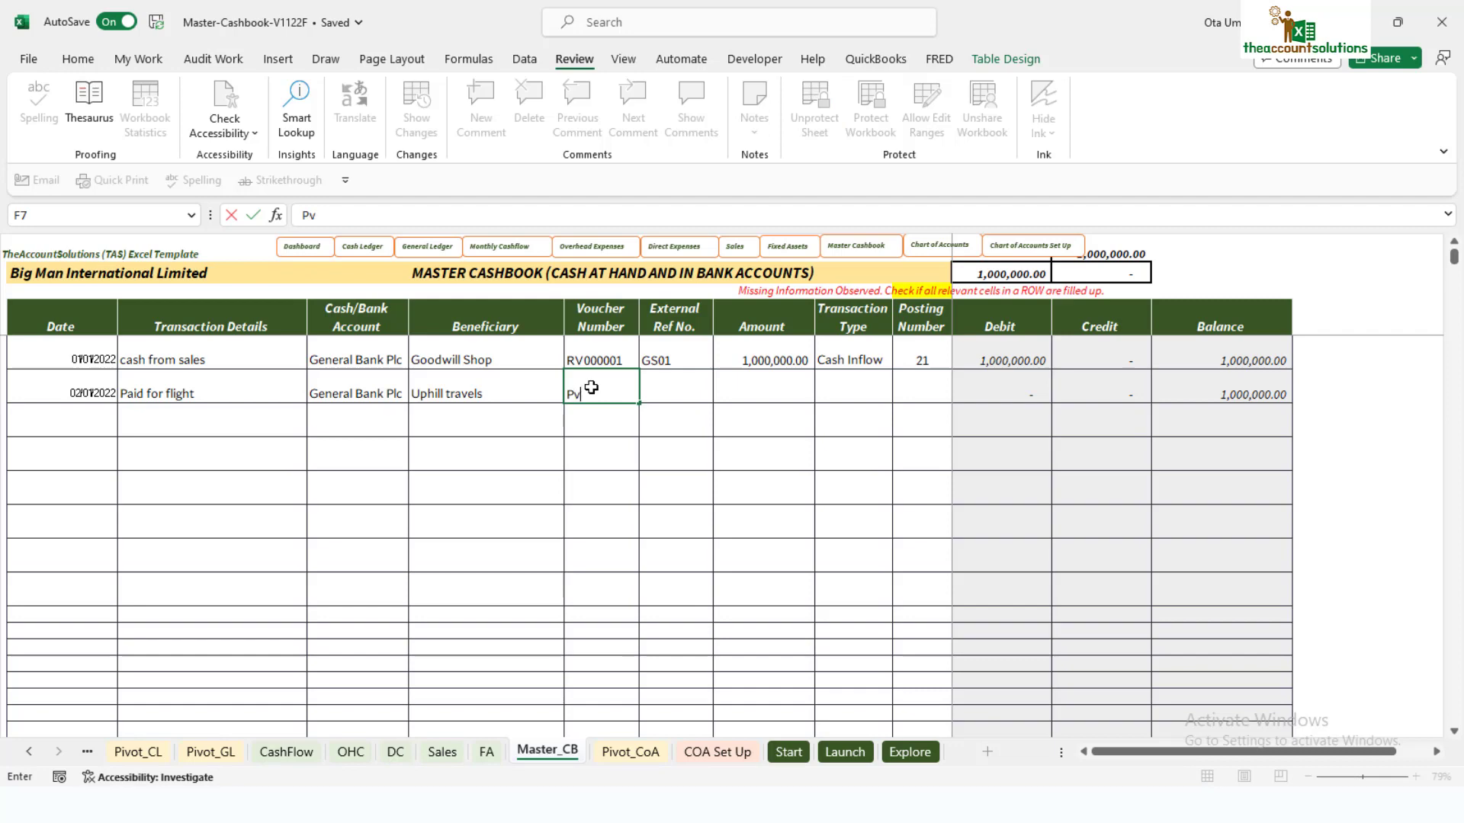
{"action": "type", "text": "V000000"}
{"action": "key", "text": "BackSpace"}
{"action": "left_click", "coordinate": [669, 378]}
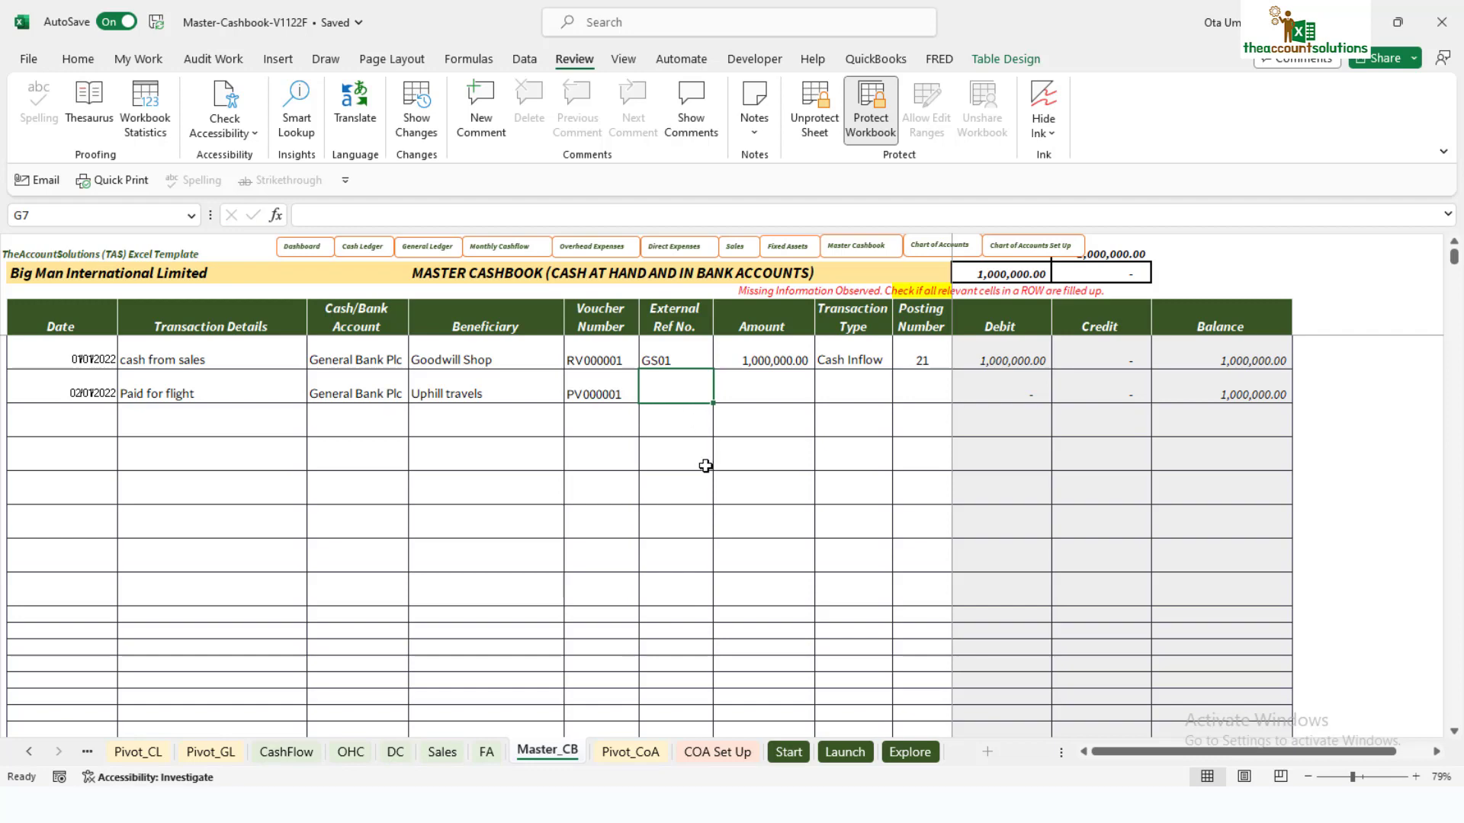
{"action": "type", "text": "uh007"}
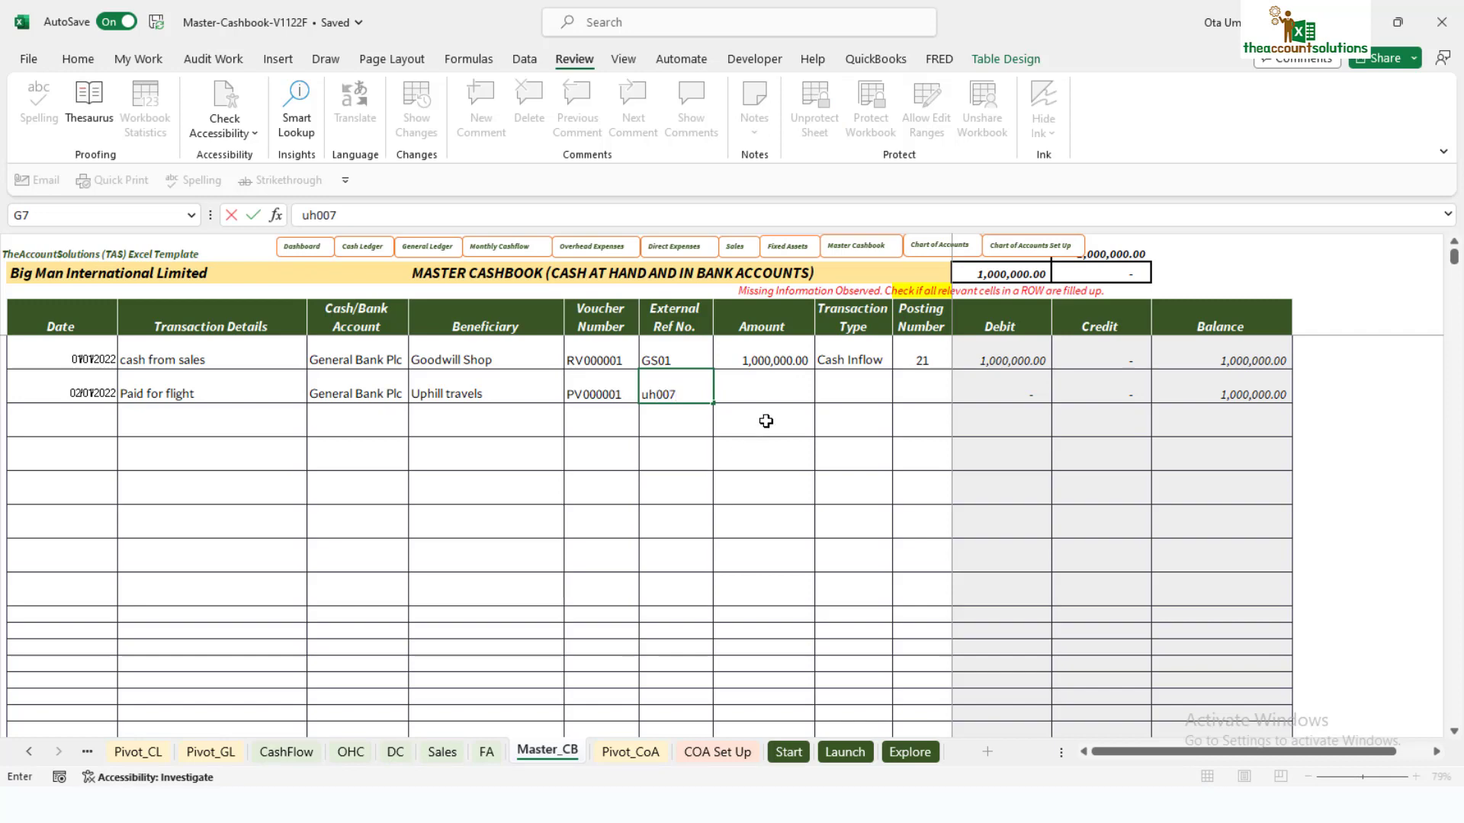
{"action": "left_click", "coordinate": [770, 393]}
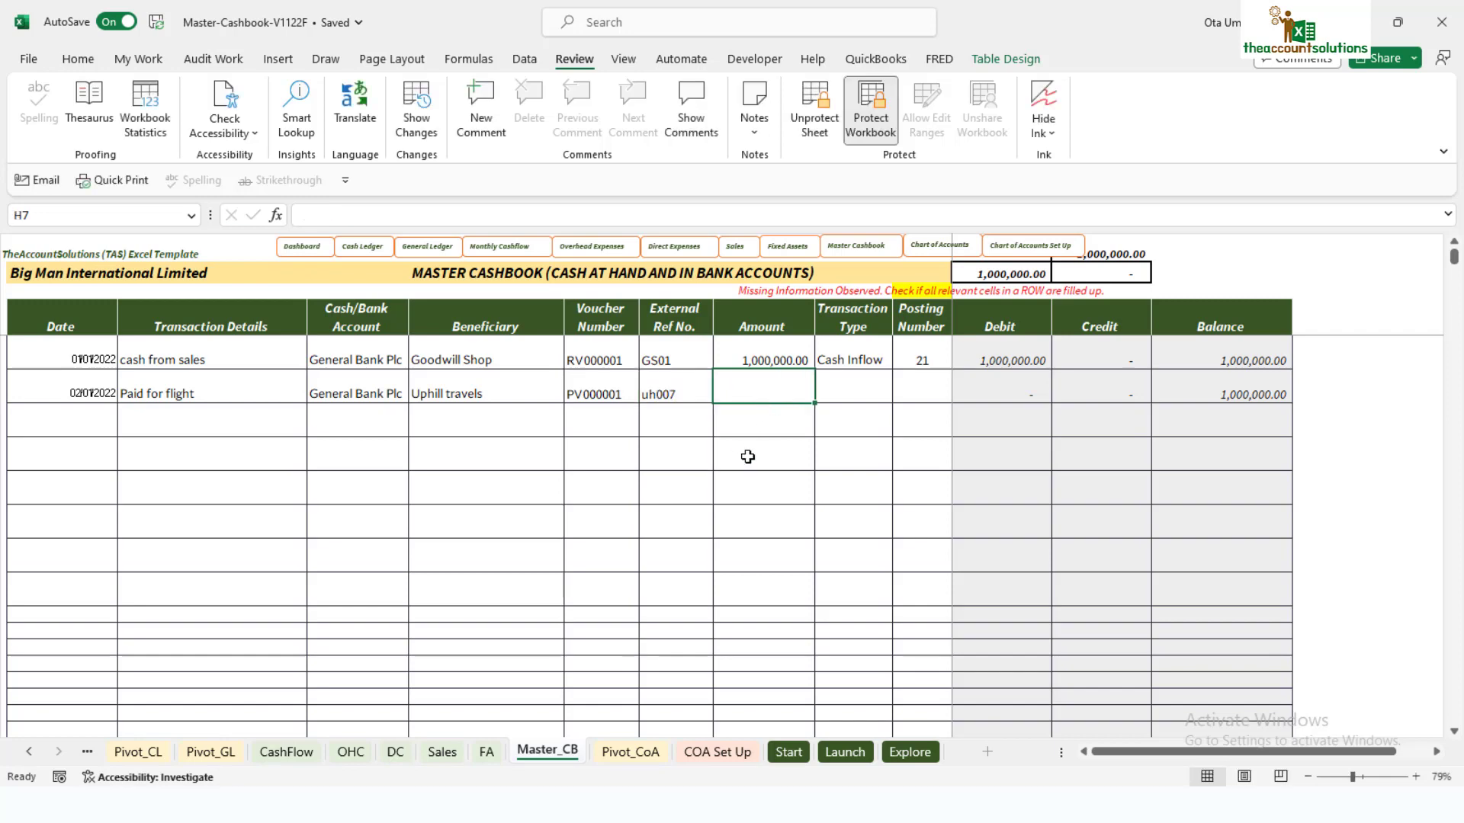
Step: Record the 250,000.00 amount as a Cash Outflow, leaving a 750,000.00 balance
{"action": "type", "text": "250"}
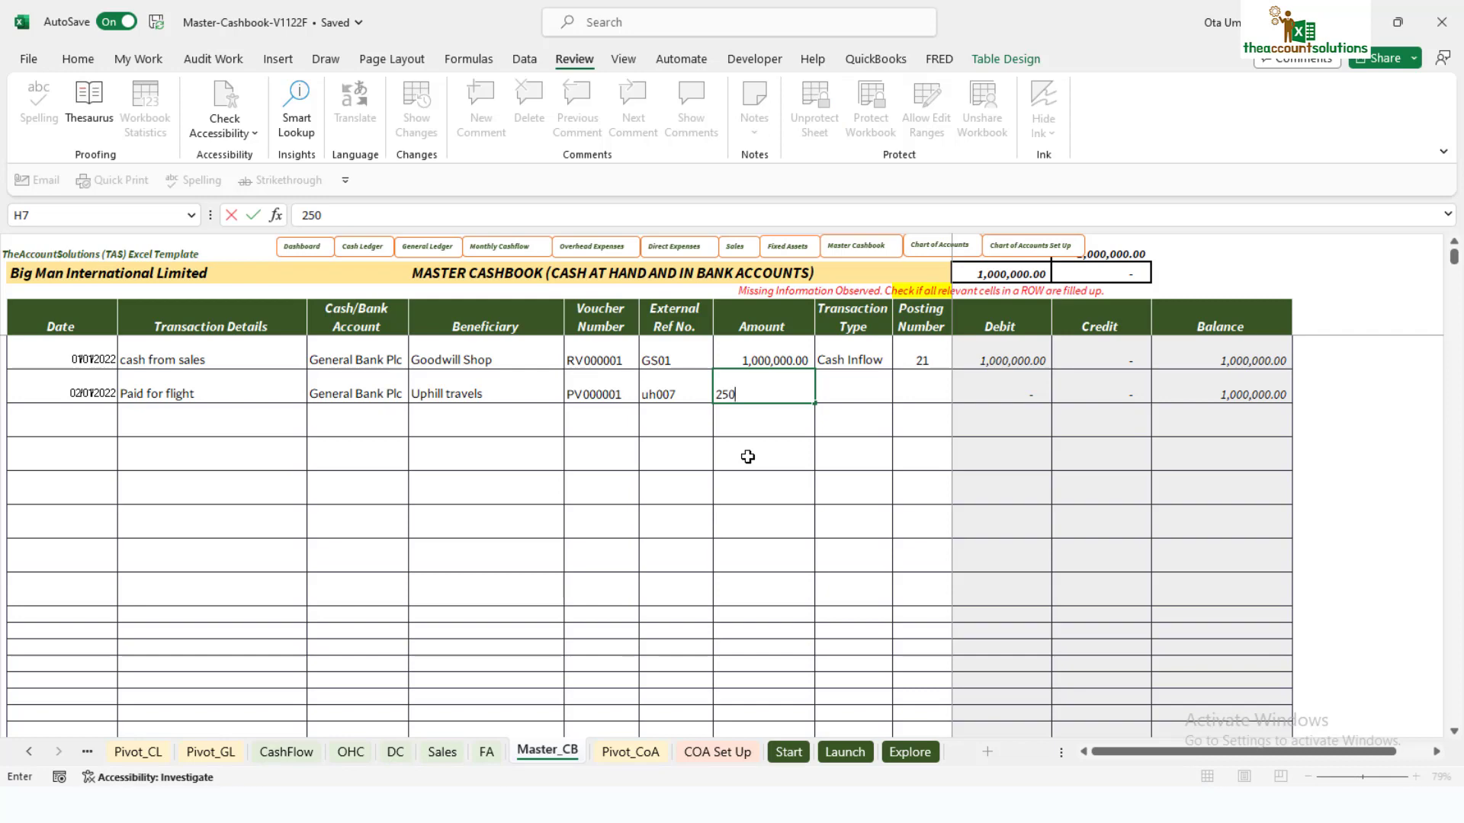
{"action": "type", "text": ",000"}
{"action": "left_click", "coordinate": [852, 389]}
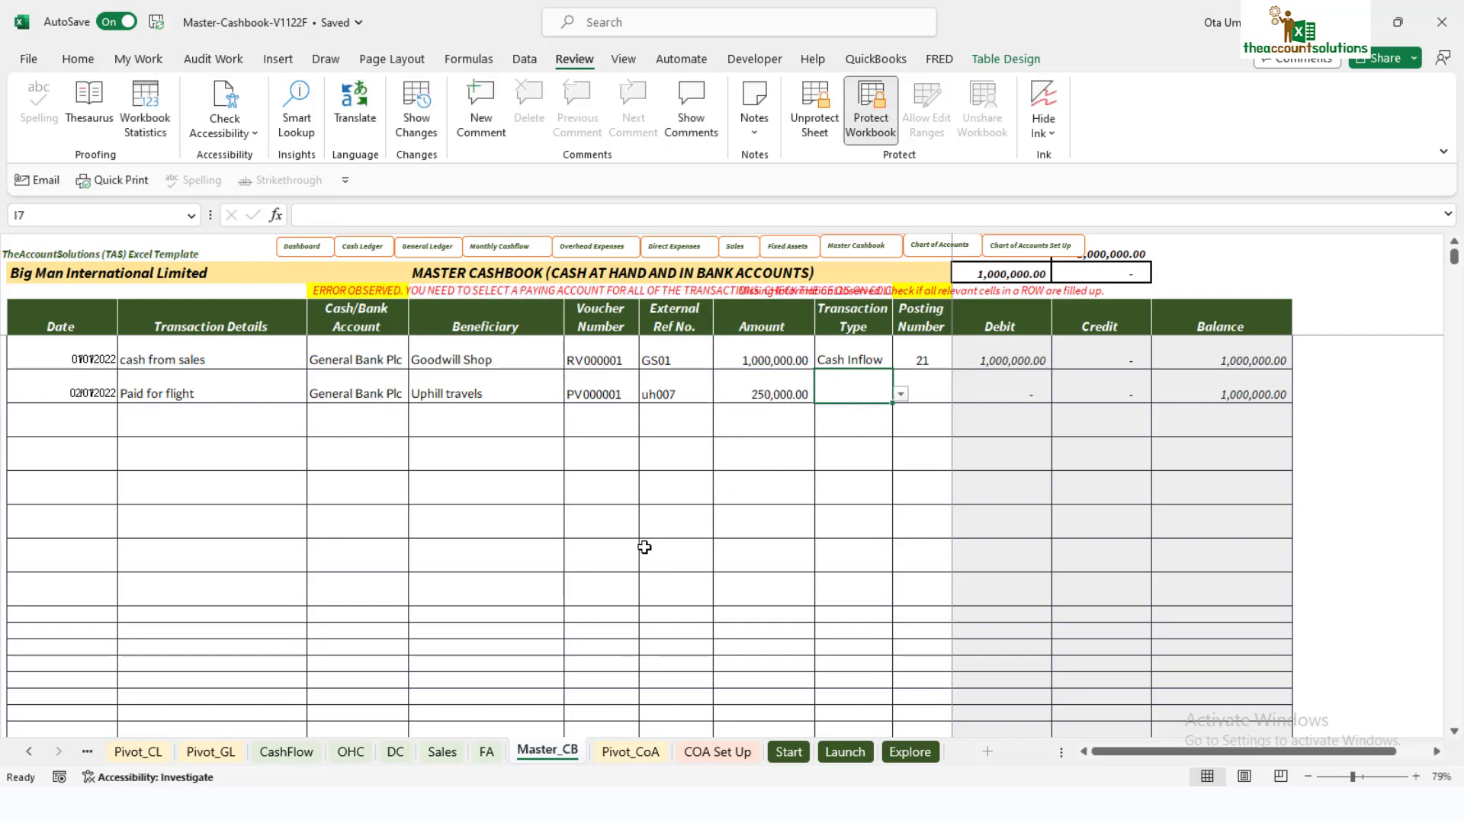
{"action": "left_click", "coordinate": [901, 394]}
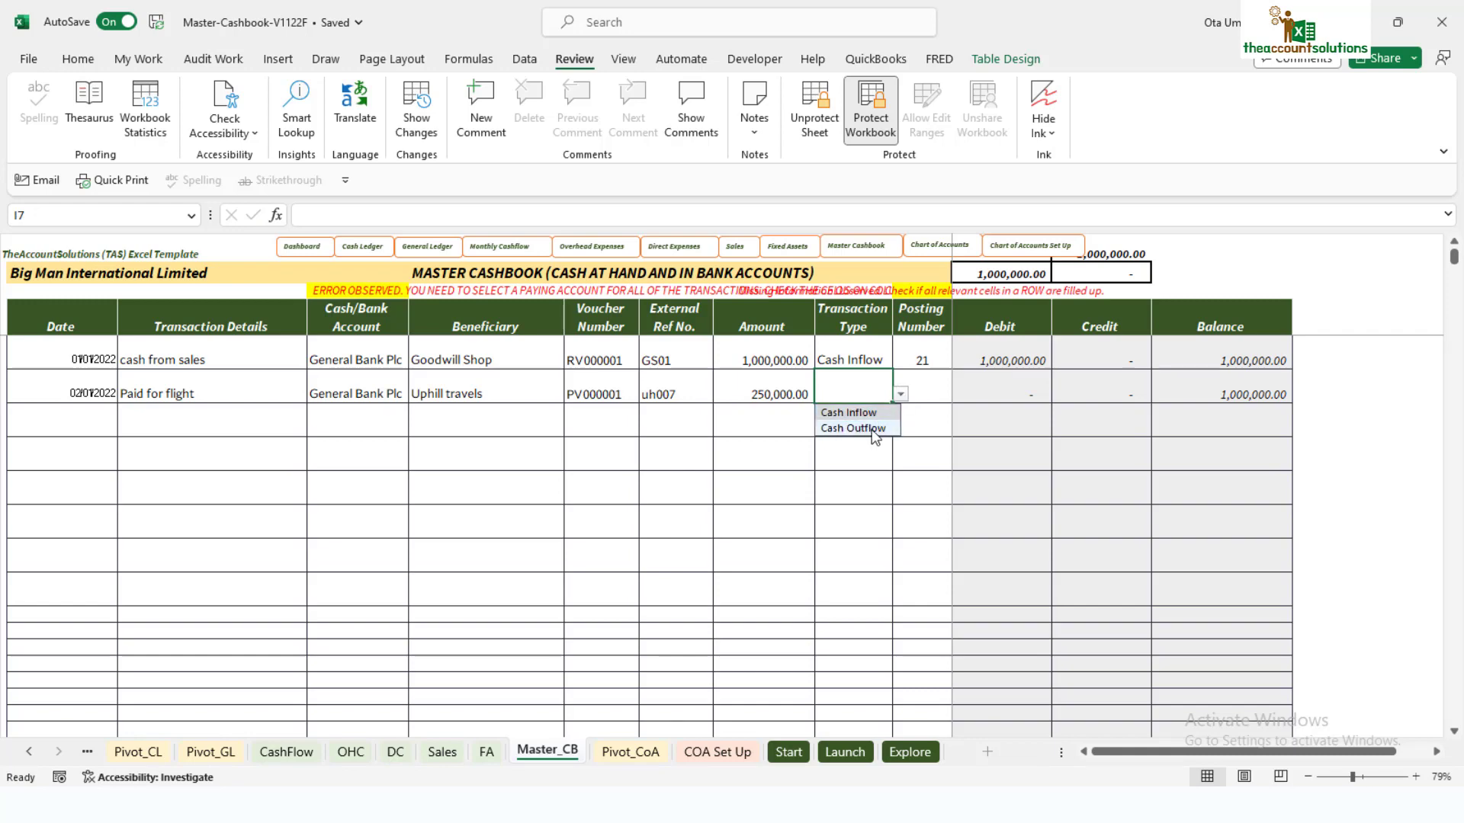
{"action": "left_click", "coordinate": [870, 433]}
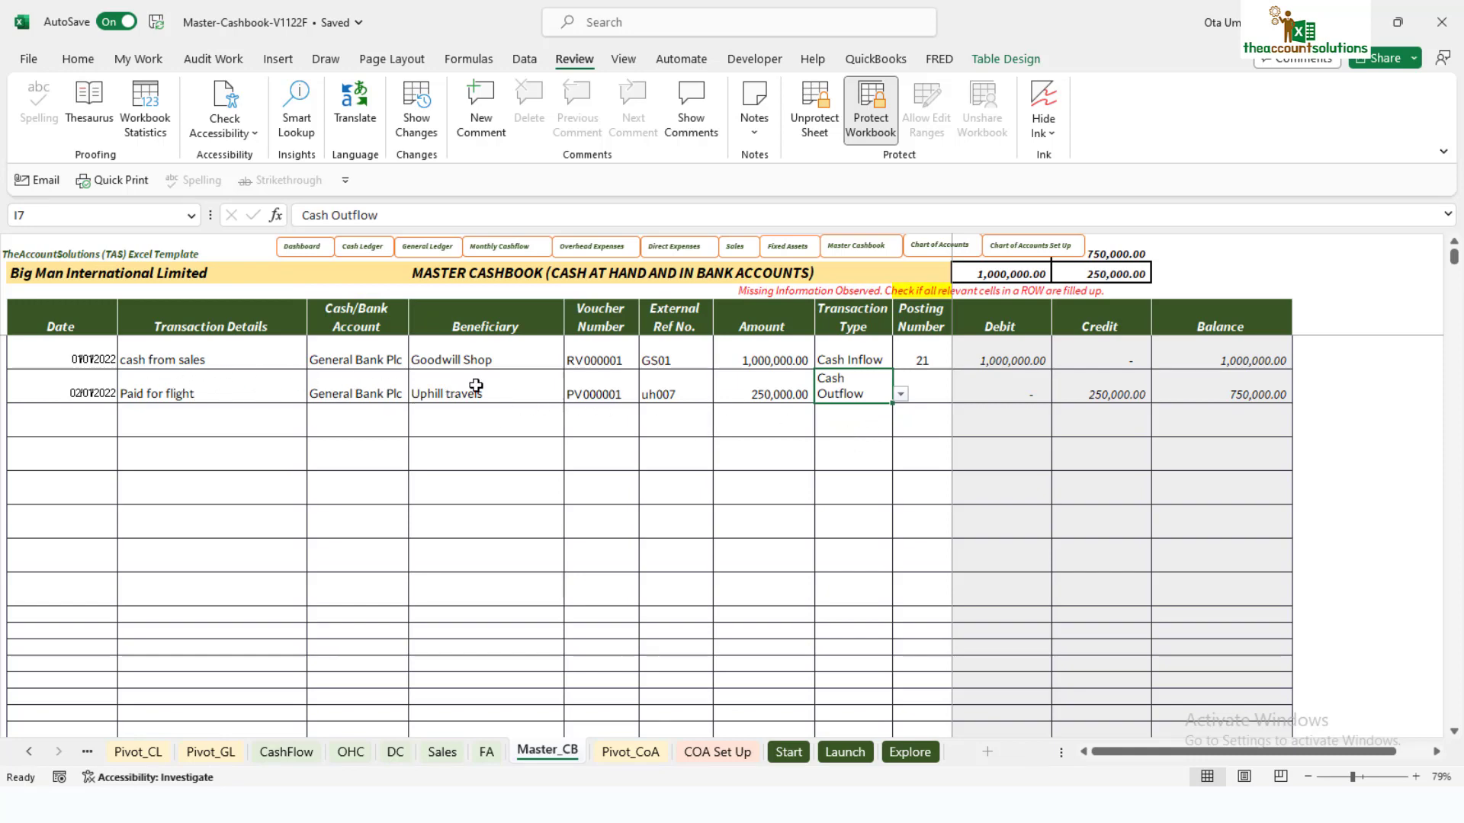
Step: Review the Hotel & Accomodation and Local Transport accounts on the Pivot_CoA sheet
{"action": "left_click", "coordinate": [632, 751]}
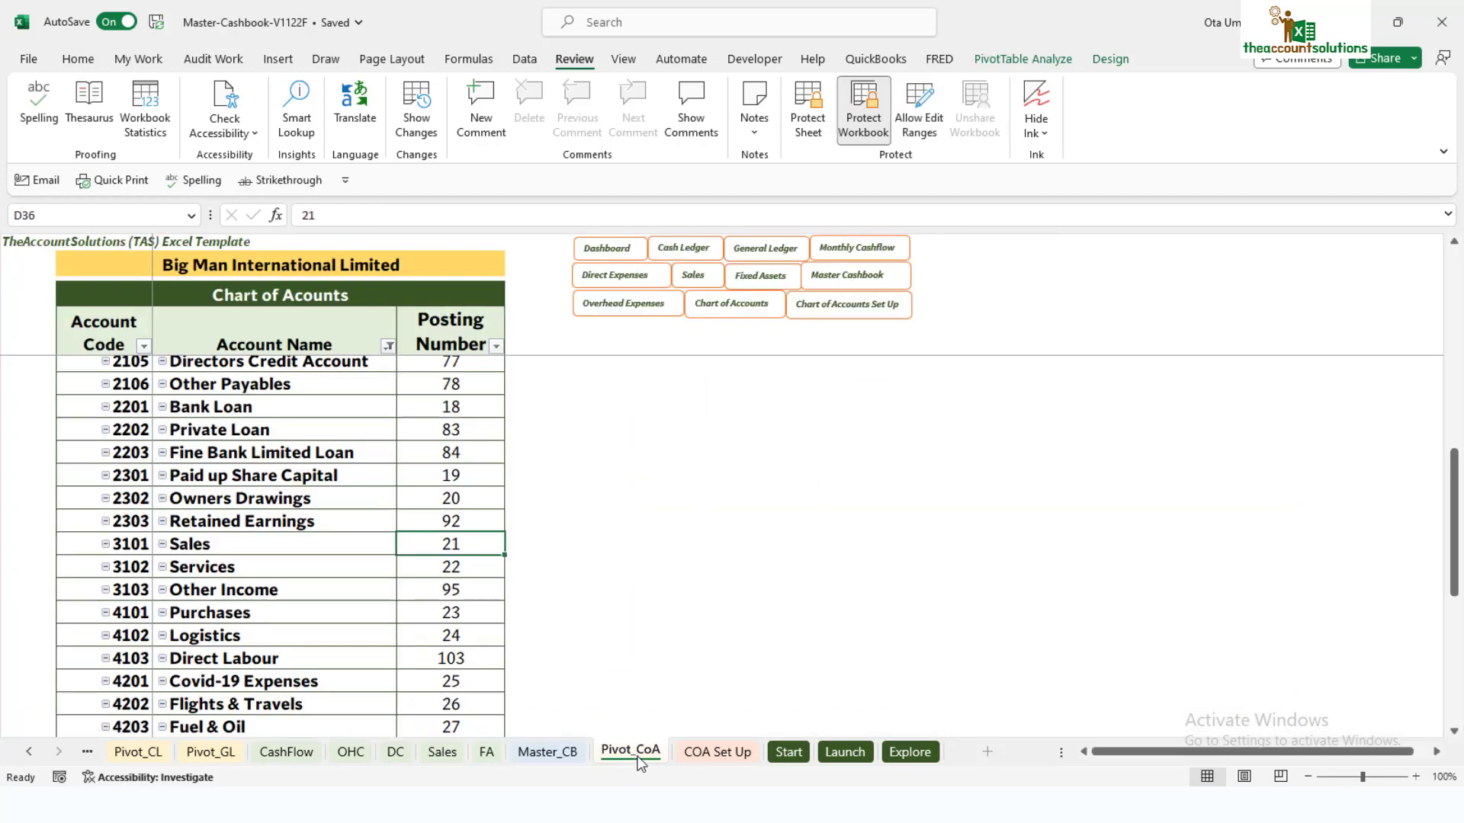
{"action": "scroll", "coordinate": [343, 624], "scroll_direction": "down", "scroll_amount": 3}
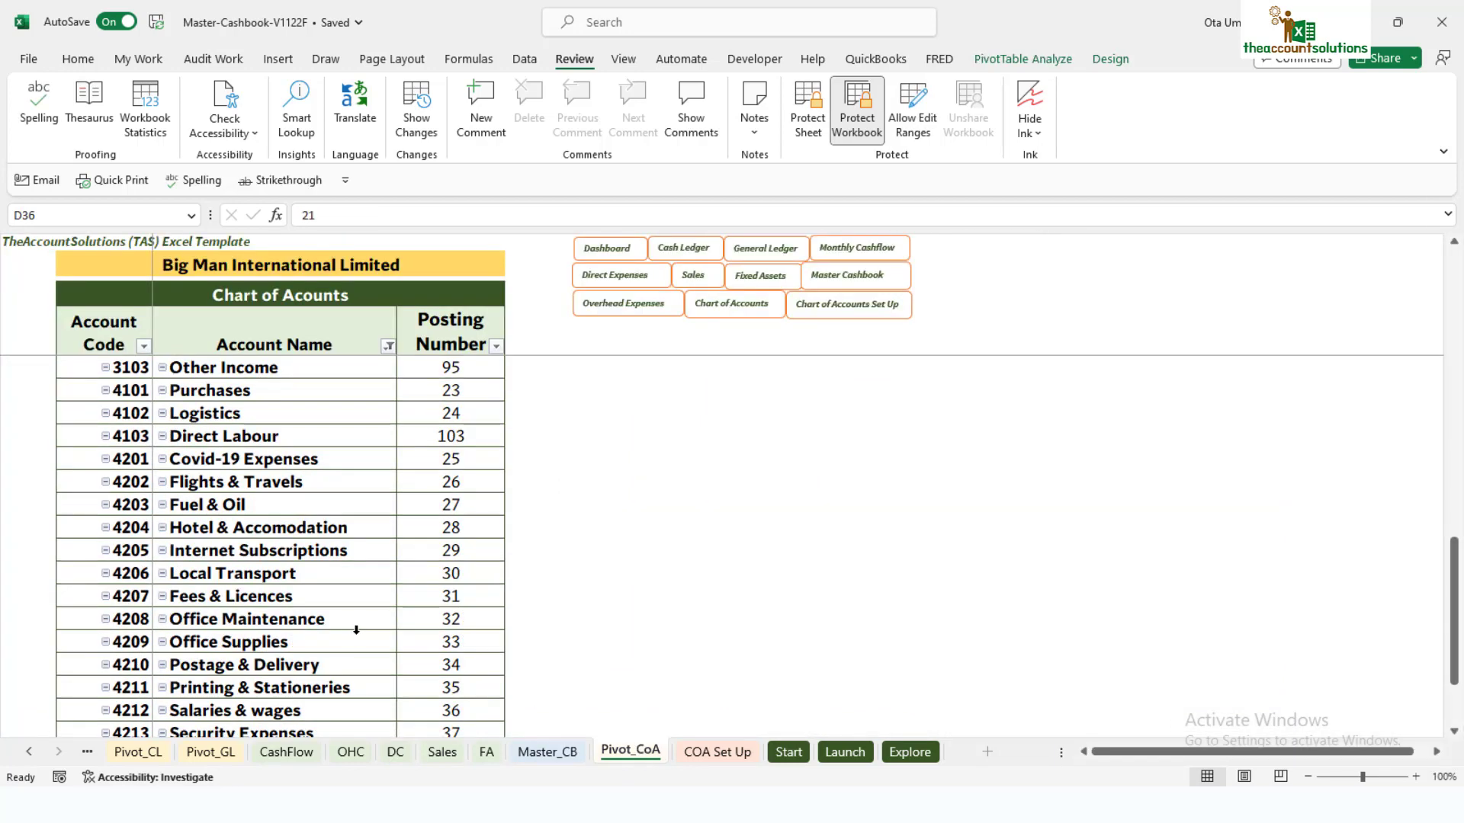
{"action": "left_click", "coordinate": [286, 531]}
{"action": "scroll", "coordinate": [379, 591], "scroll_direction": "down", "scroll_amount": 1}
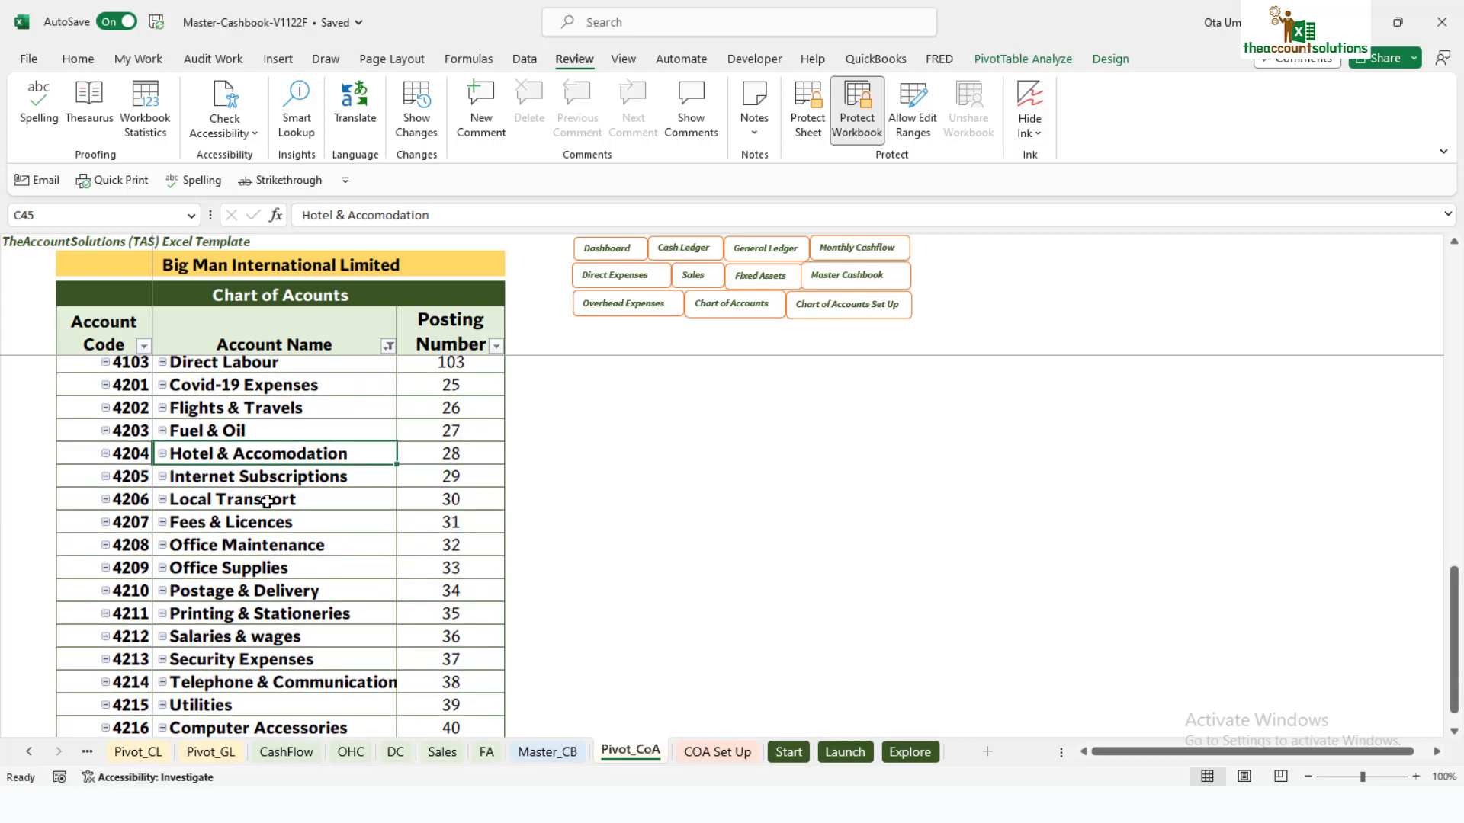
{"action": "left_click", "coordinate": [267, 502]}
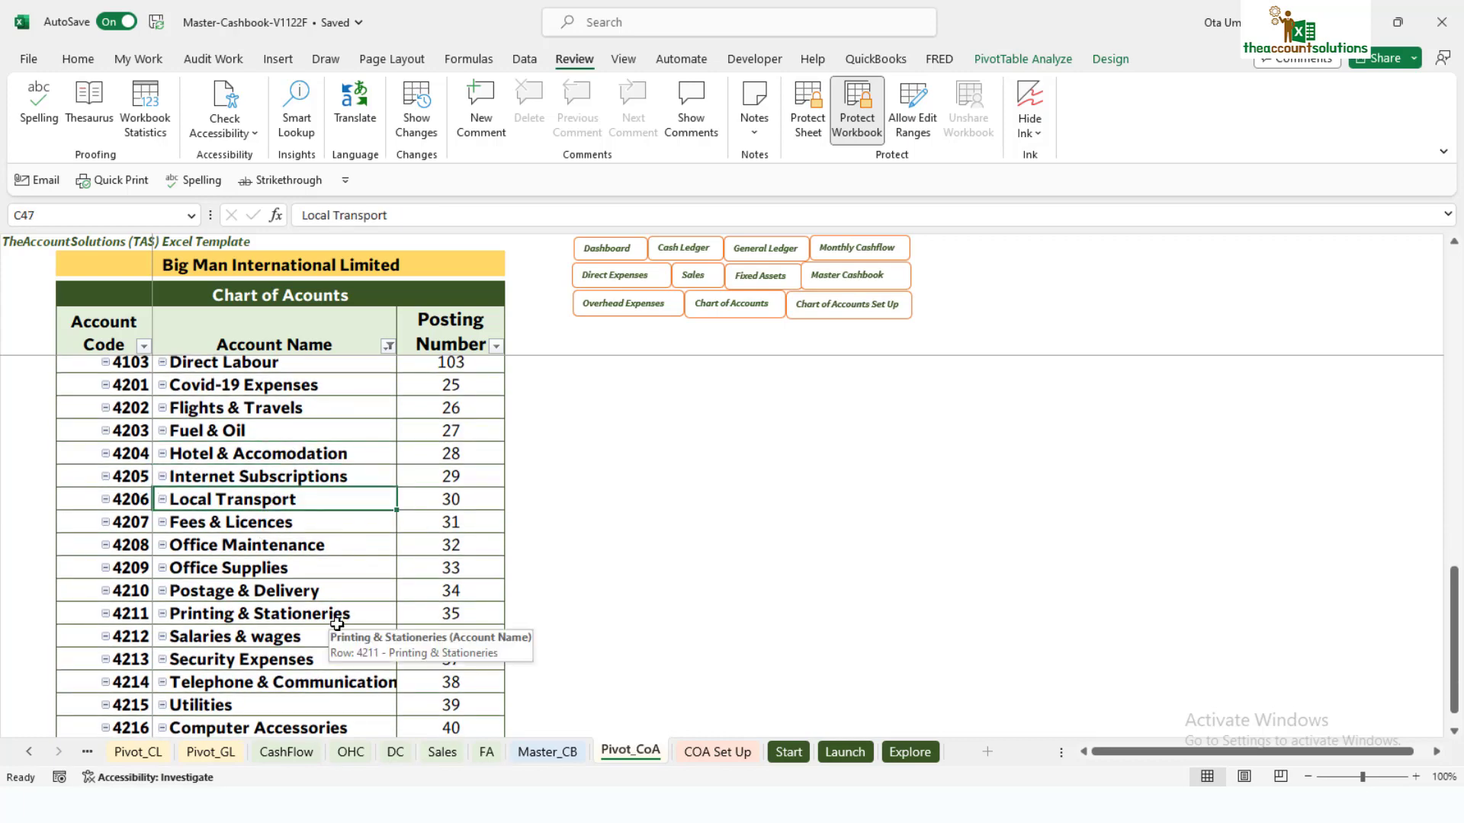
{"action": "scroll", "coordinate": [345, 614], "scroll_direction": "down", "scroll_amount": 2}
{"action": "scroll", "coordinate": [337, 619], "scroll_direction": "up", "scroll_amount": 5}
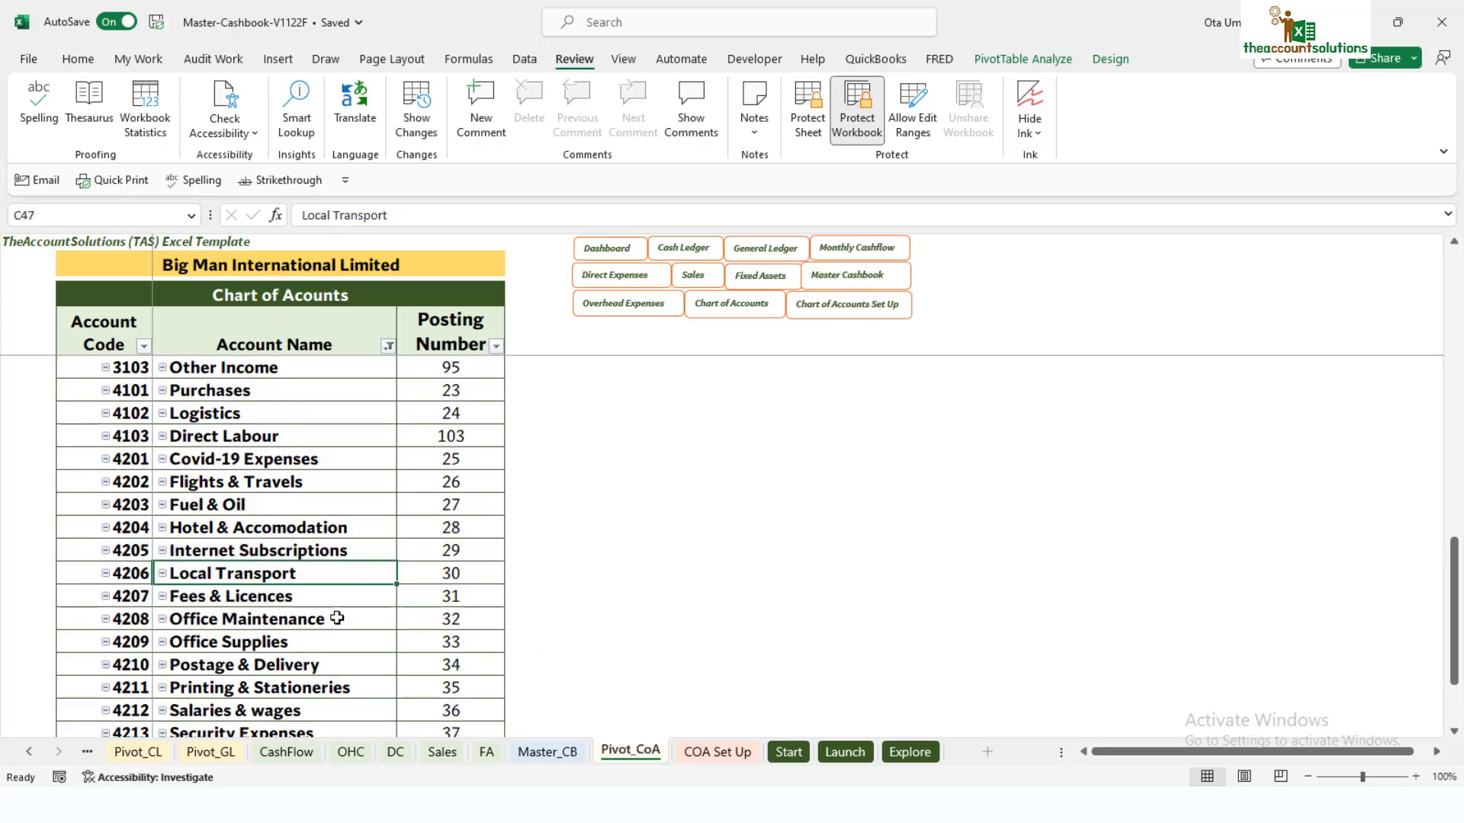
{"action": "scroll", "coordinate": [337, 606], "scroll_direction": "up", "scroll_amount": 6}
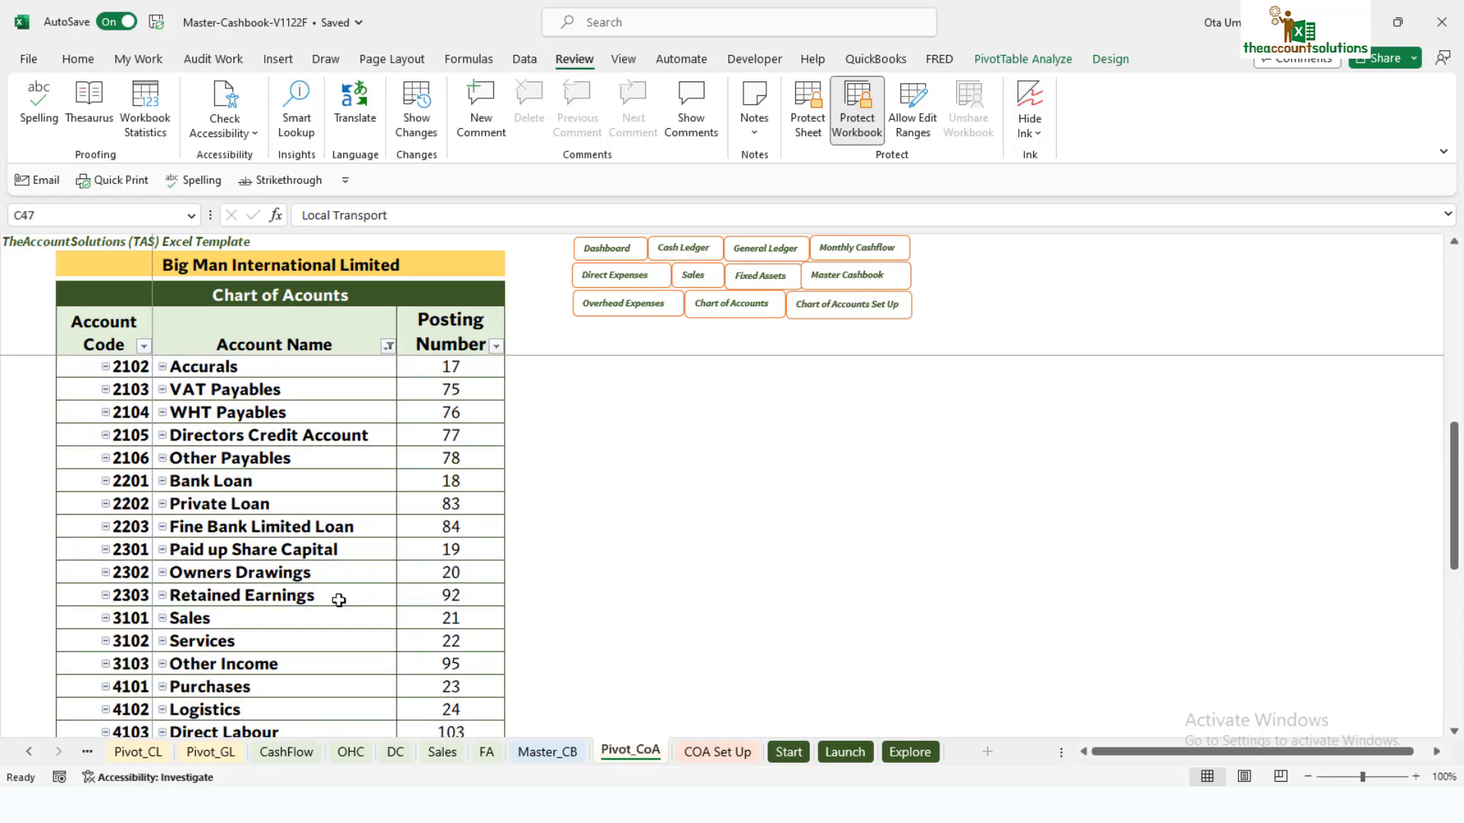
Step: Name account 4218 Travels on the COA Set Up sheet
{"action": "left_click", "coordinate": [711, 749]}
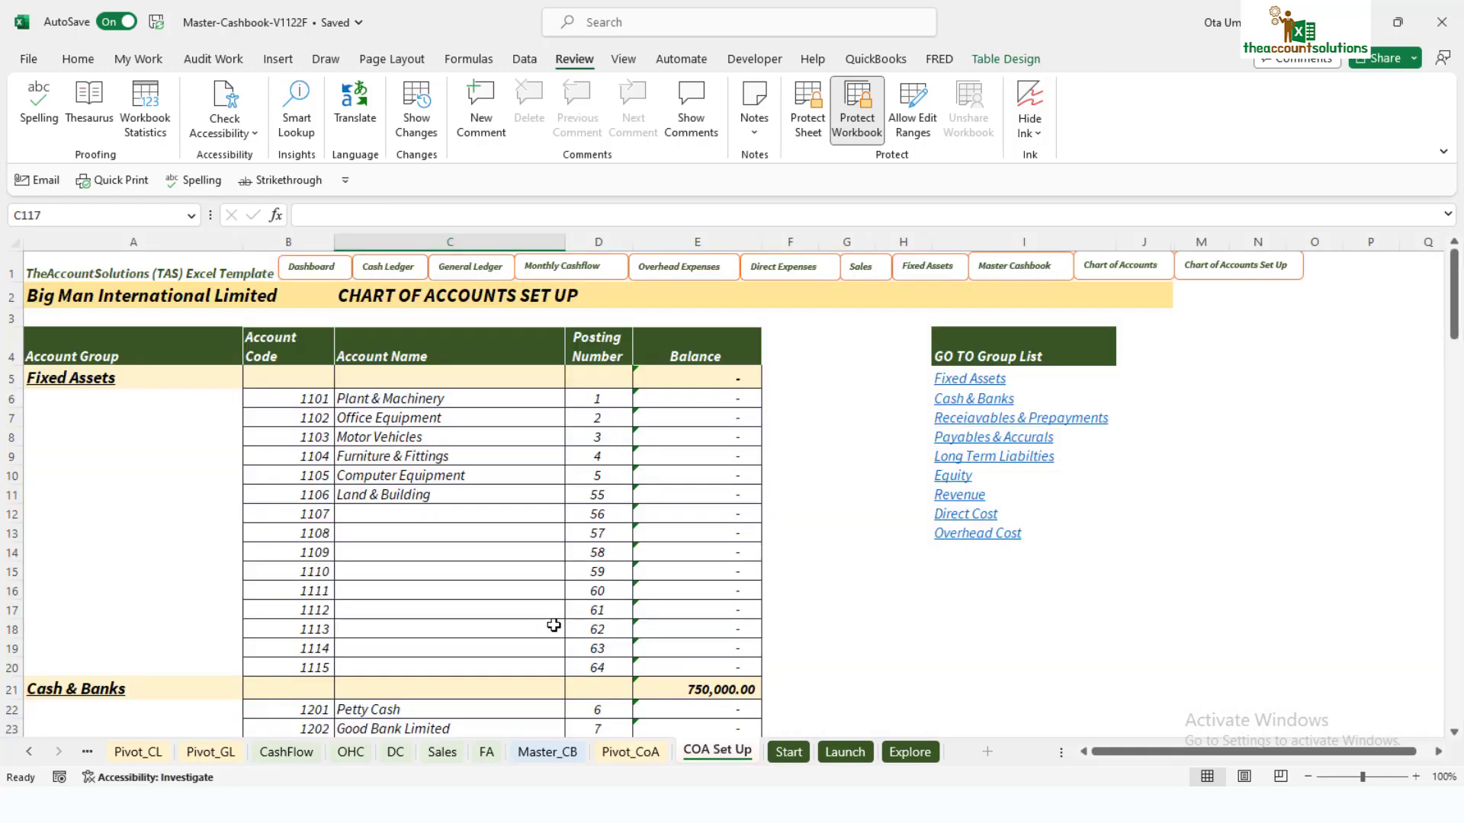
{"action": "scroll", "coordinate": [545, 625], "scroll_direction": "down", "scroll_amount": 13}
{"action": "scroll", "coordinate": [540, 632], "scroll_direction": "down", "scroll_amount": 20}
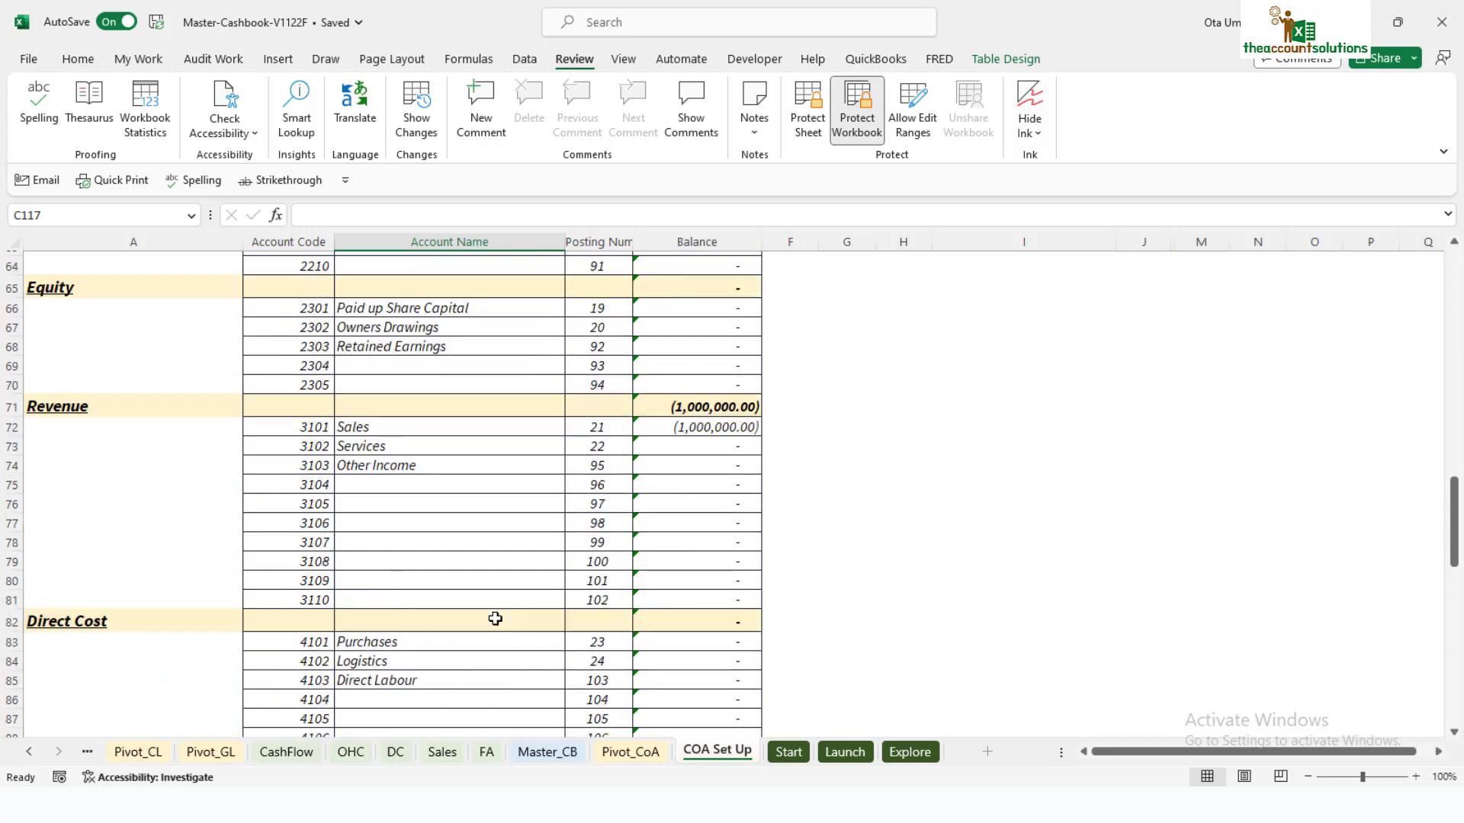
{"action": "left_click", "coordinate": [397, 474]}
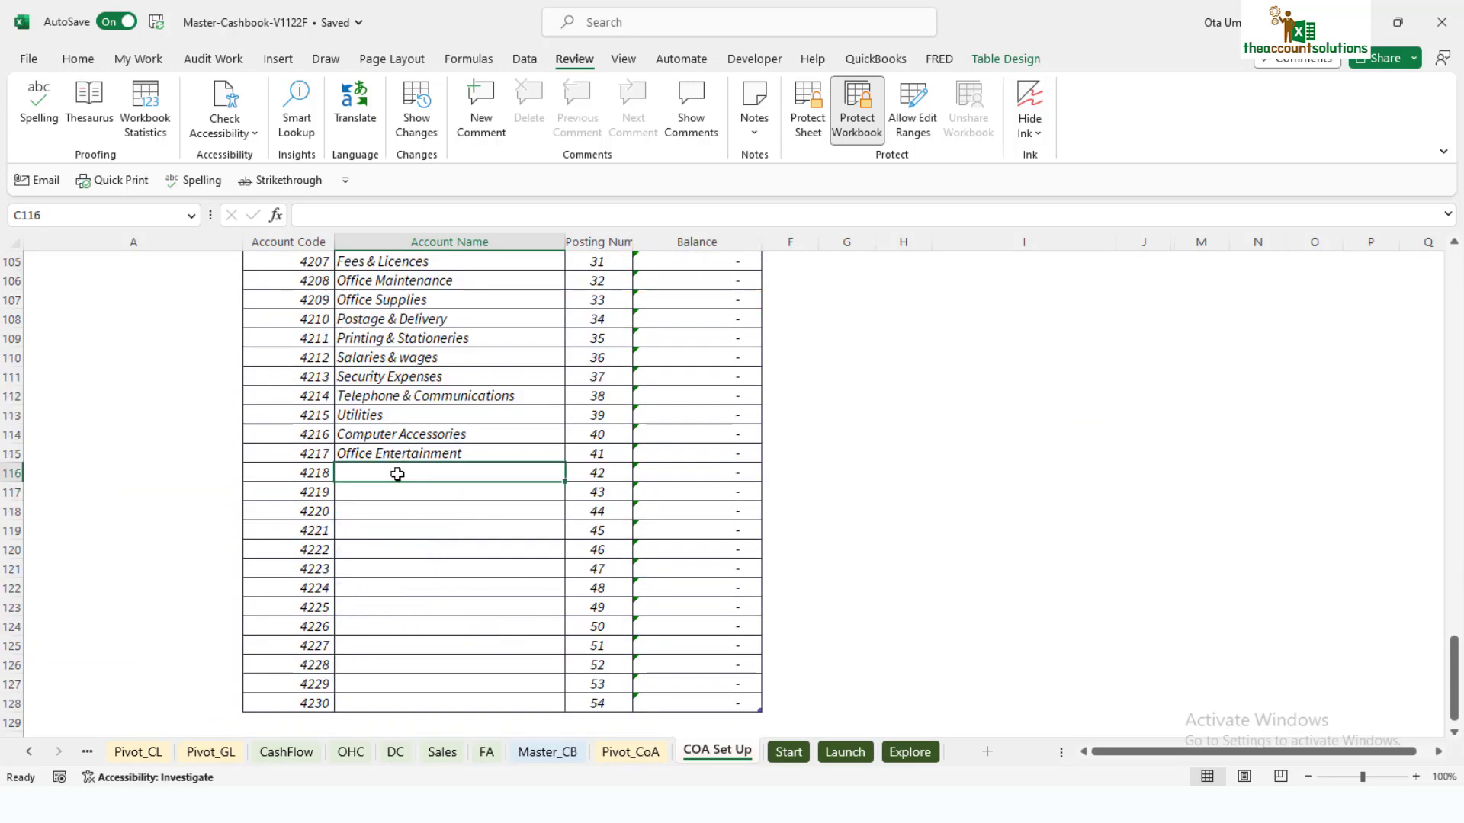
{"action": "type", "text": "tRAV"}
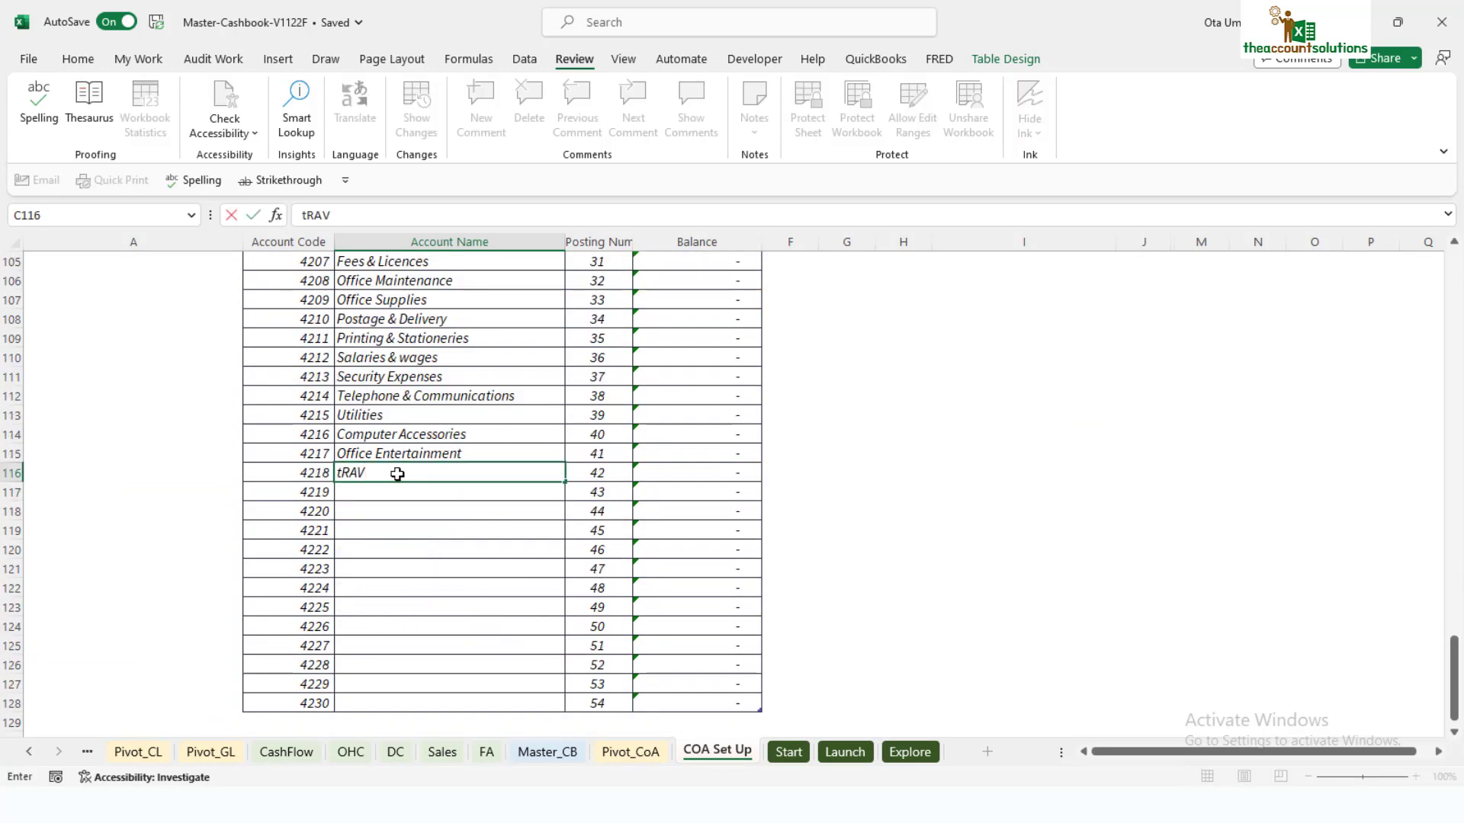
{"action": "key", "text": "BackSpace"}
{"action": "key", "text": "BackSpace"}
{"action": "key", "text": "BackSpace"}
{"action": "key", "text": "BackSpace"}
{"action": "type", "text": "Trac"}
{"action": "left_click", "coordinate": [465, 526]}
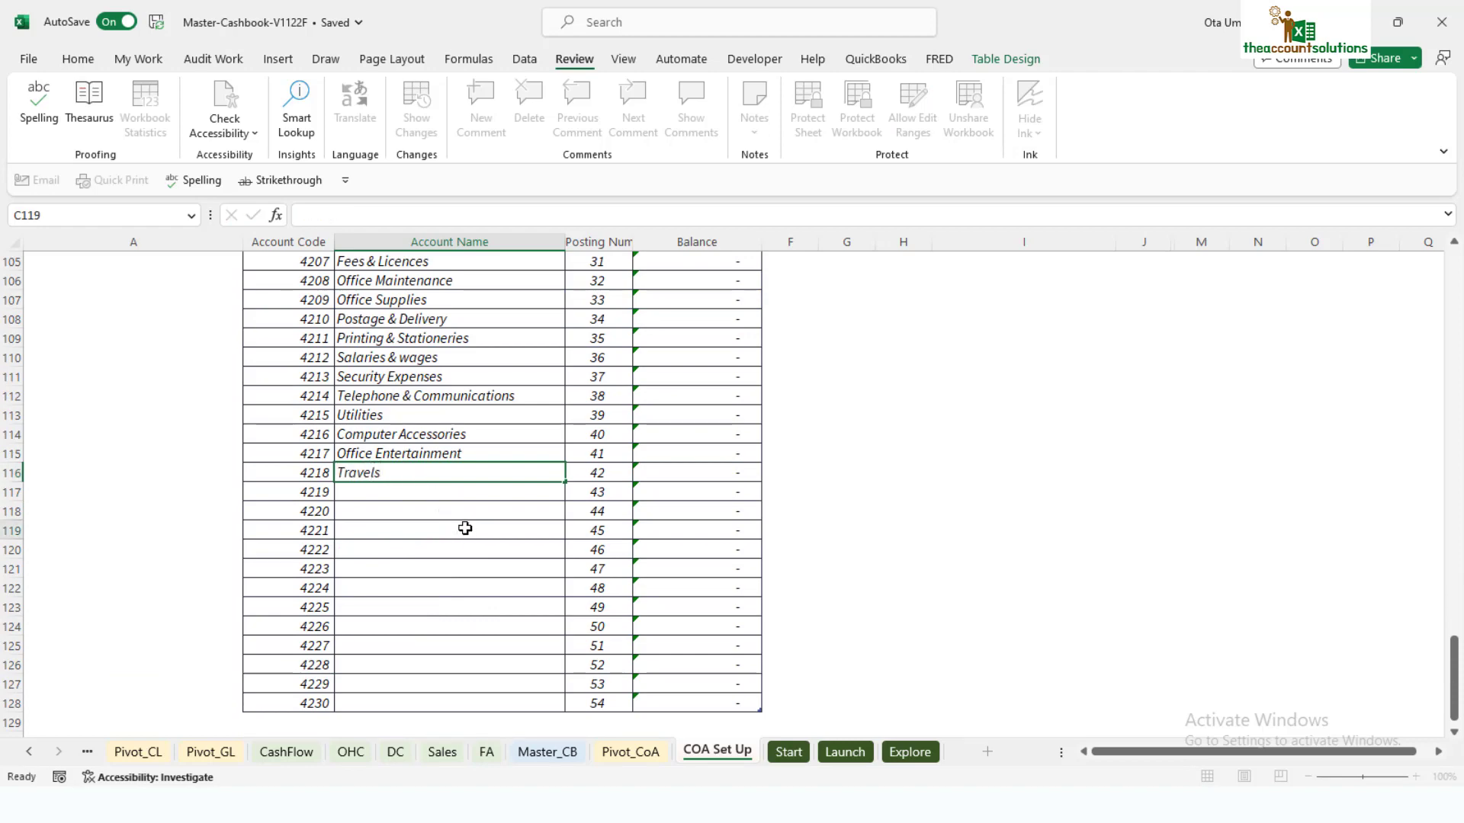
{"action": "left_click", "coordinate": [631, 752]}
Step: Refresh the Chart of Accounts pivot so account 4218 Travels appears
{"action": "right_click", "coordinate": [282, 461]}
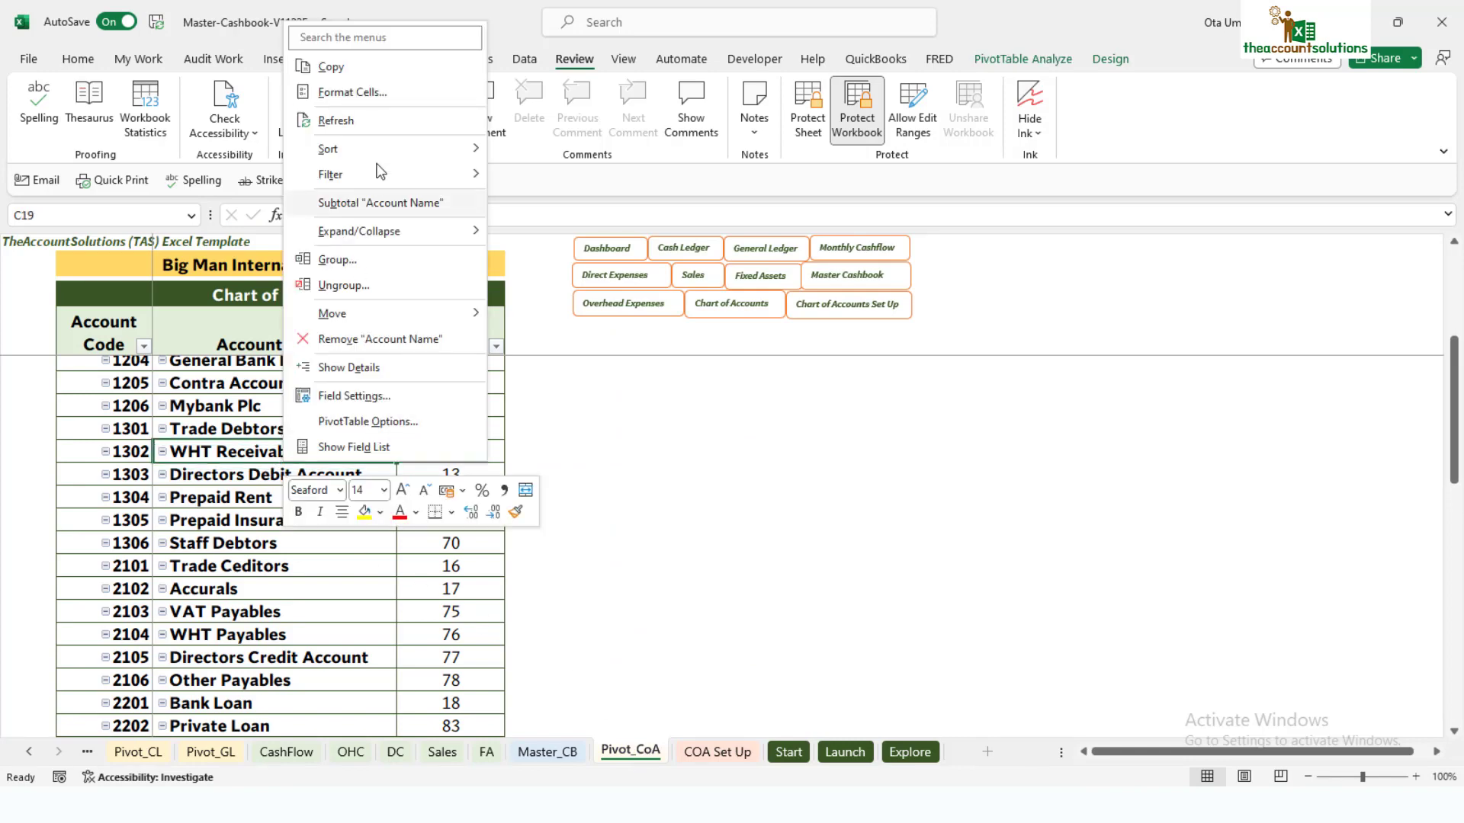
{"action": "left_click", "coordinate": [366, 118]}
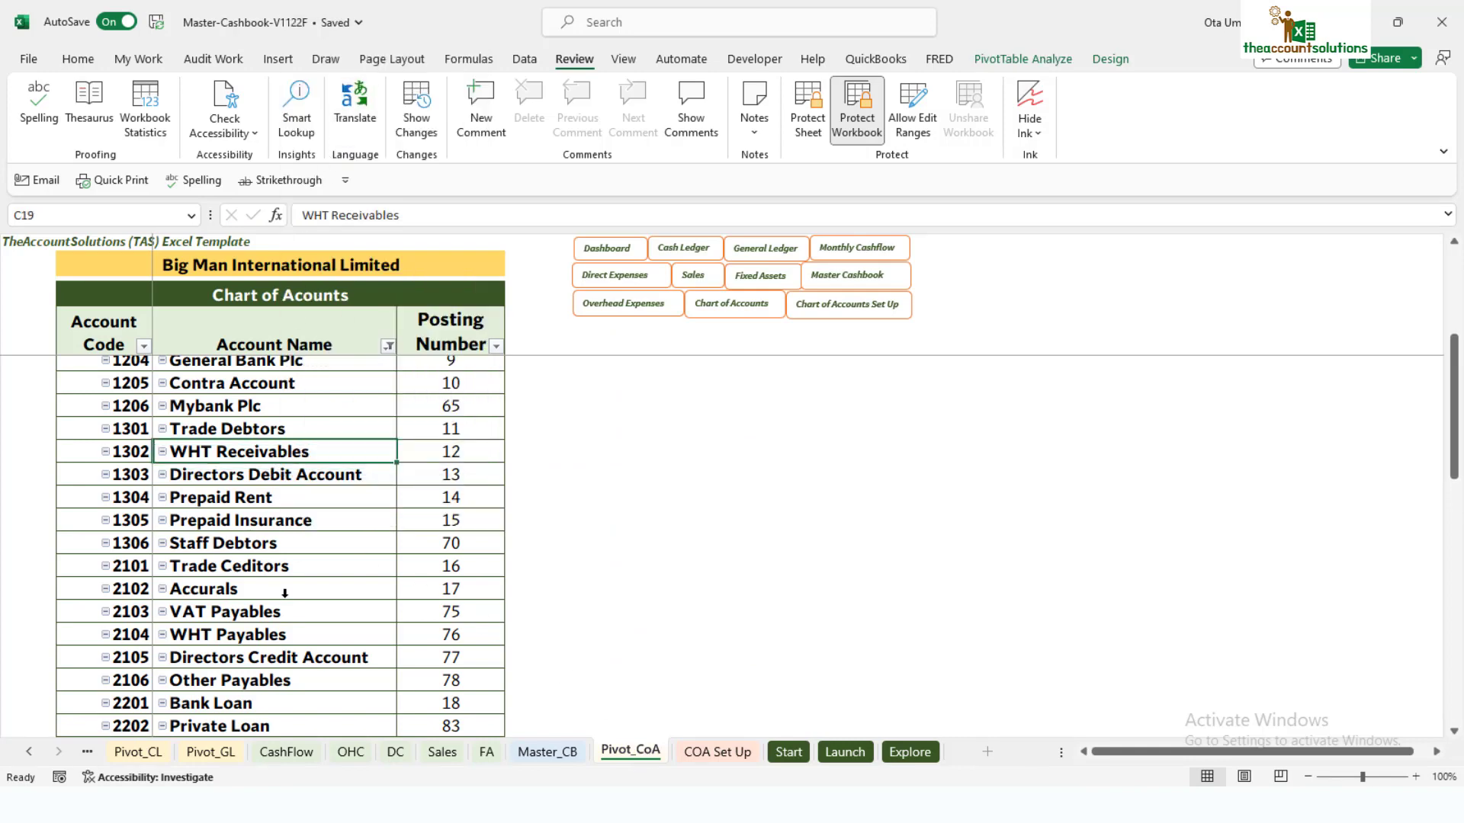
{"action": "scroll", "coordinate": [297, 587], "scroll_direction": "down", "scroll_amount": 10}
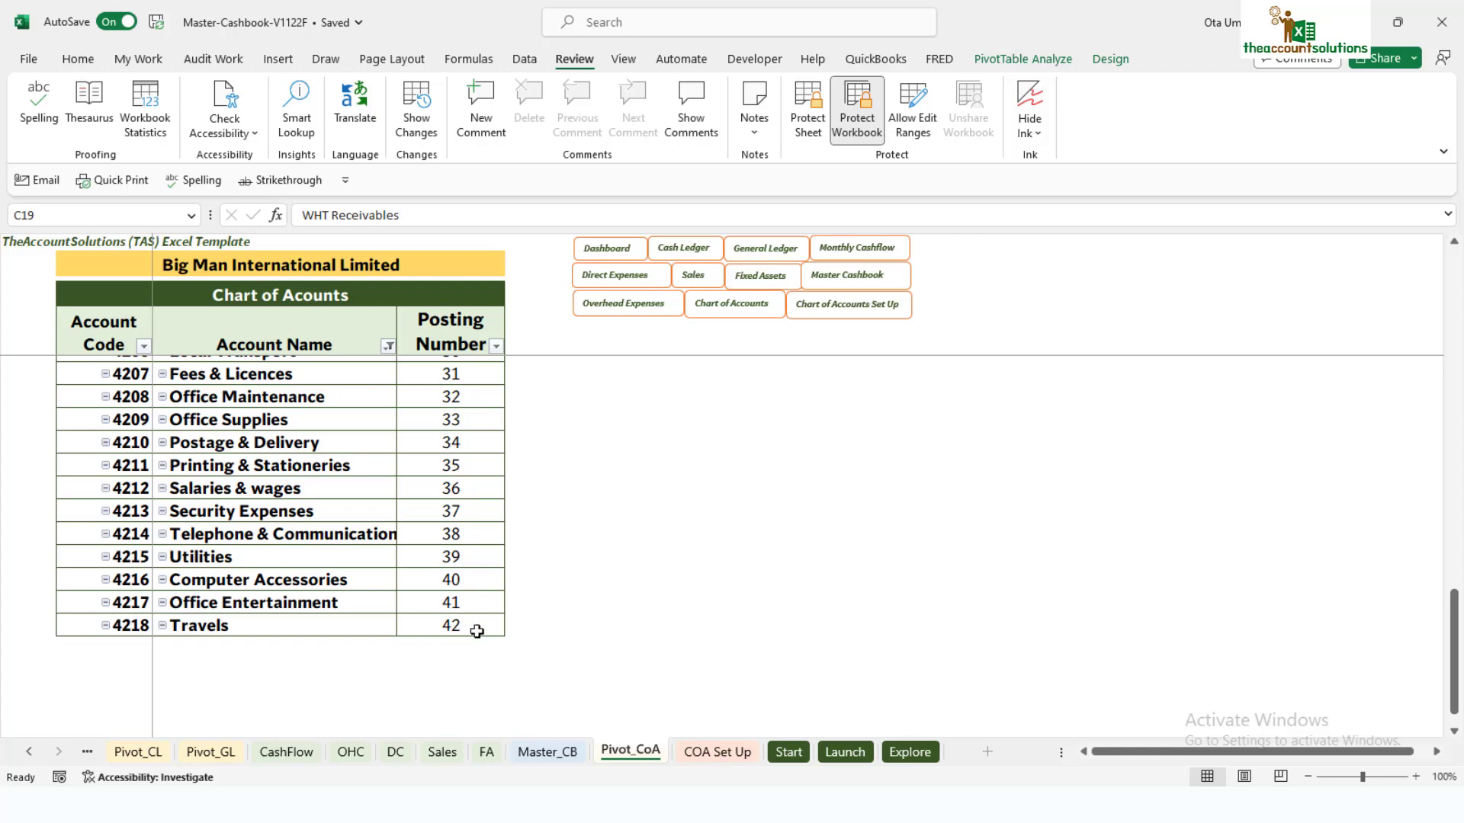
Step: Give the Paid for flight cashbook row posting number 42
{"action": "left_click", "coordinate": [549, 753]}
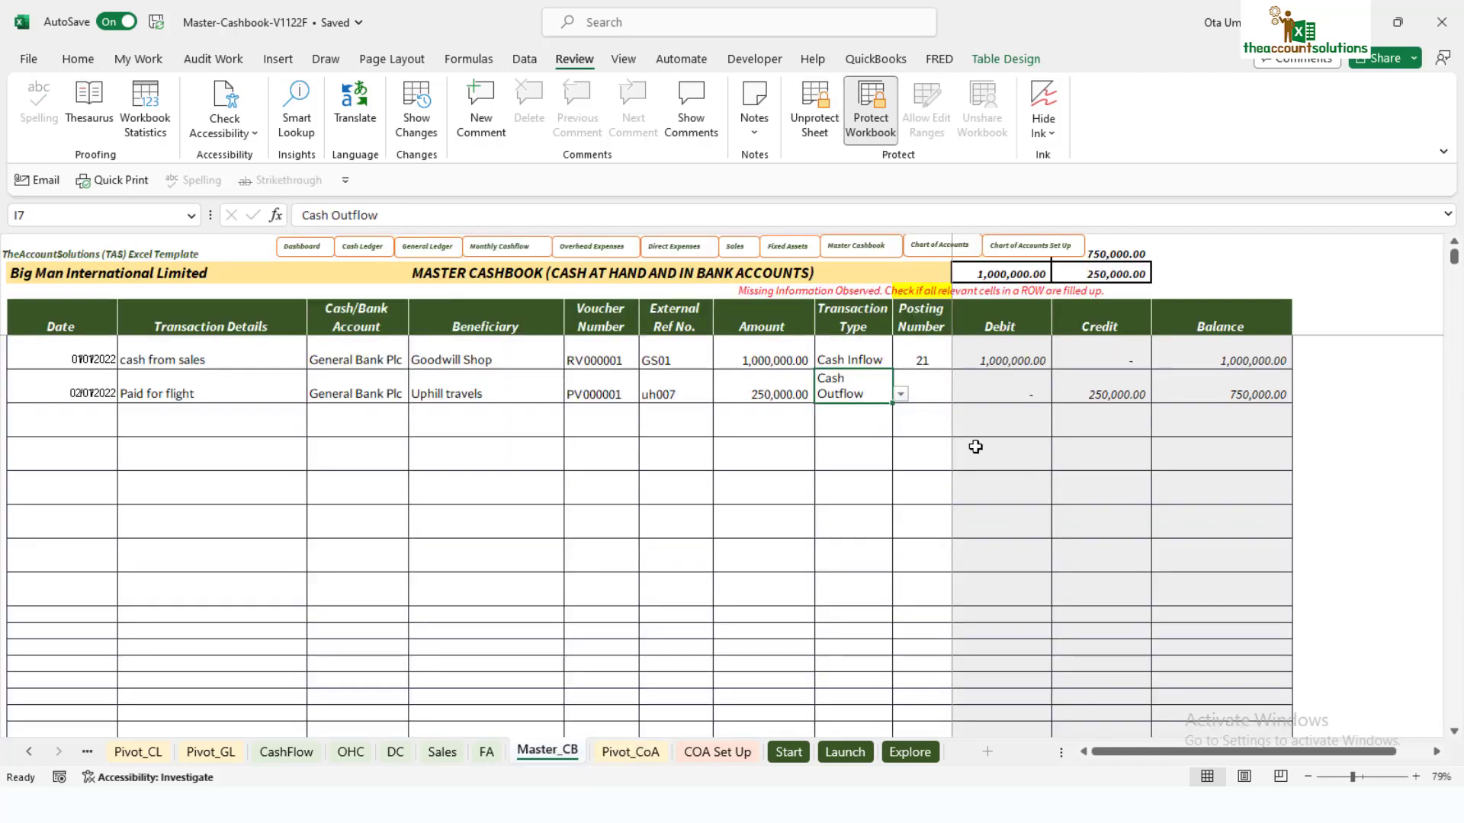
{"action": "left_click", "coordinate": [926, 394]}
{"action": "type", "text": "42"}
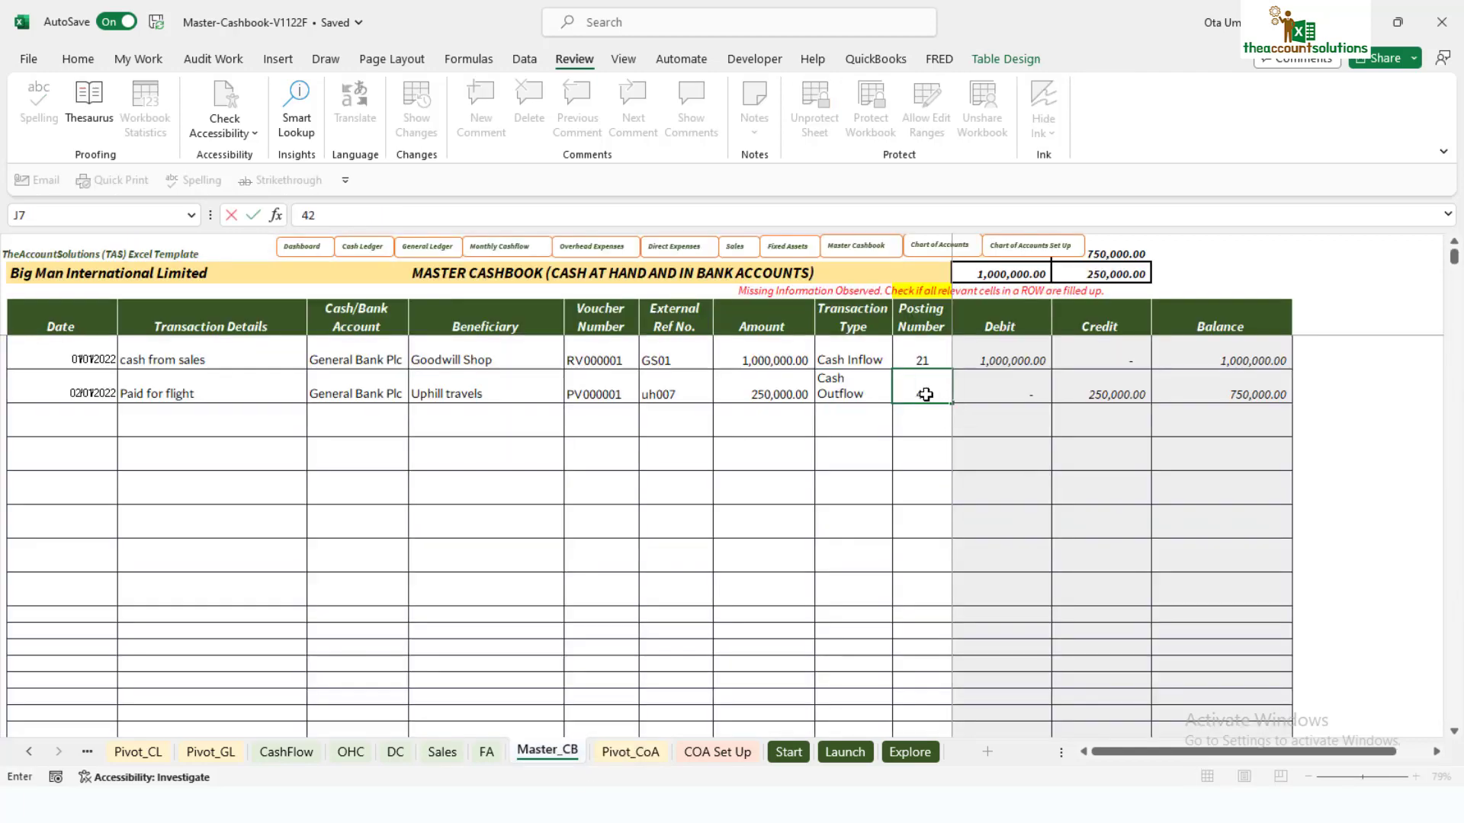
{"action": "left_click", "coordinate": [837, 445]}
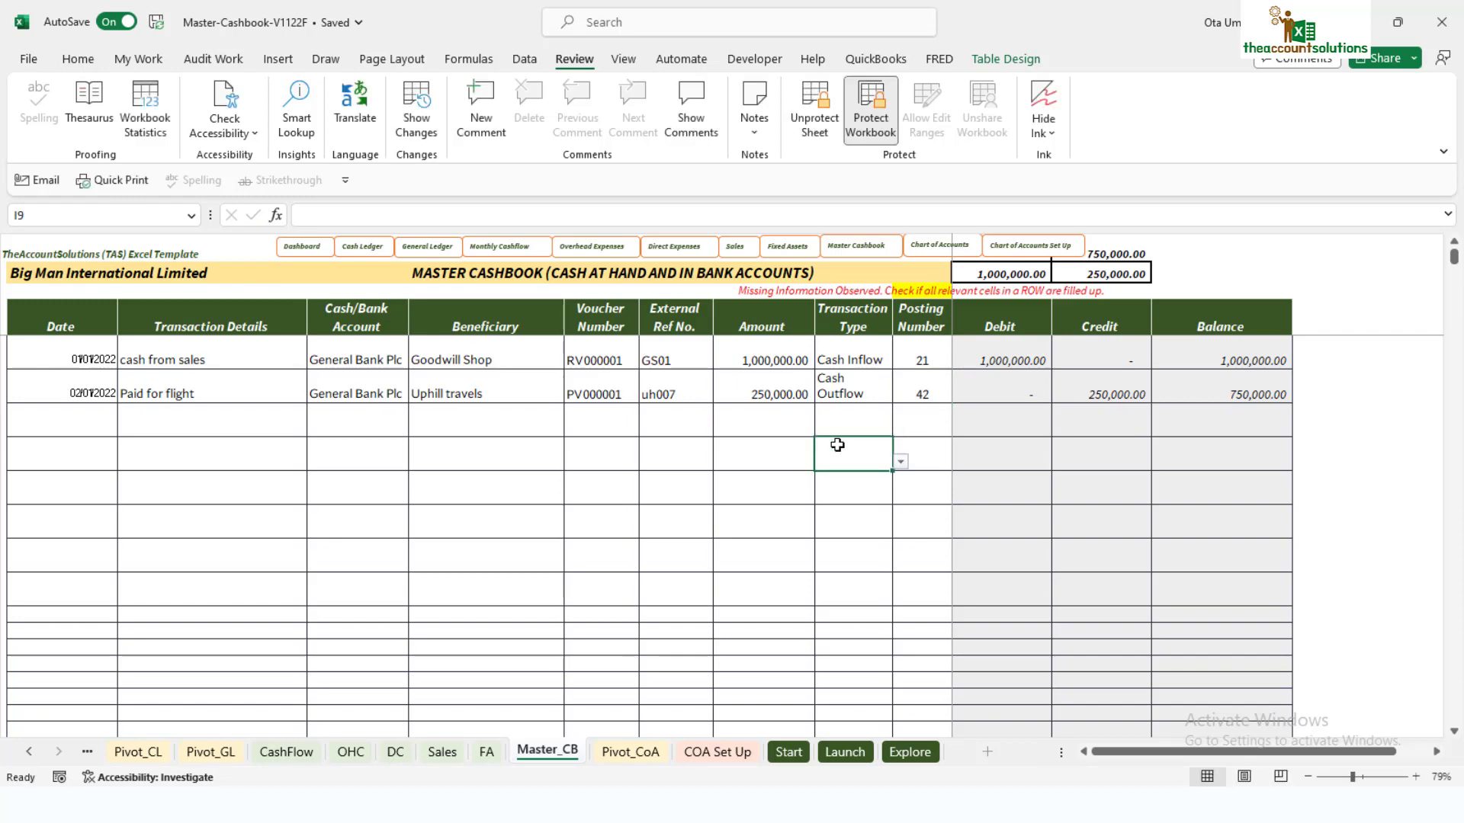
Step: Check the Travels account's 250,000.00 balance on COA Set Up, then view the FA sheet
{"action": "left_click", "coordinate": [699, 751]}
{"action": "scroll", "coordinate": [440, 458], "scroll_direction": "up", "scroll_amount": 3}
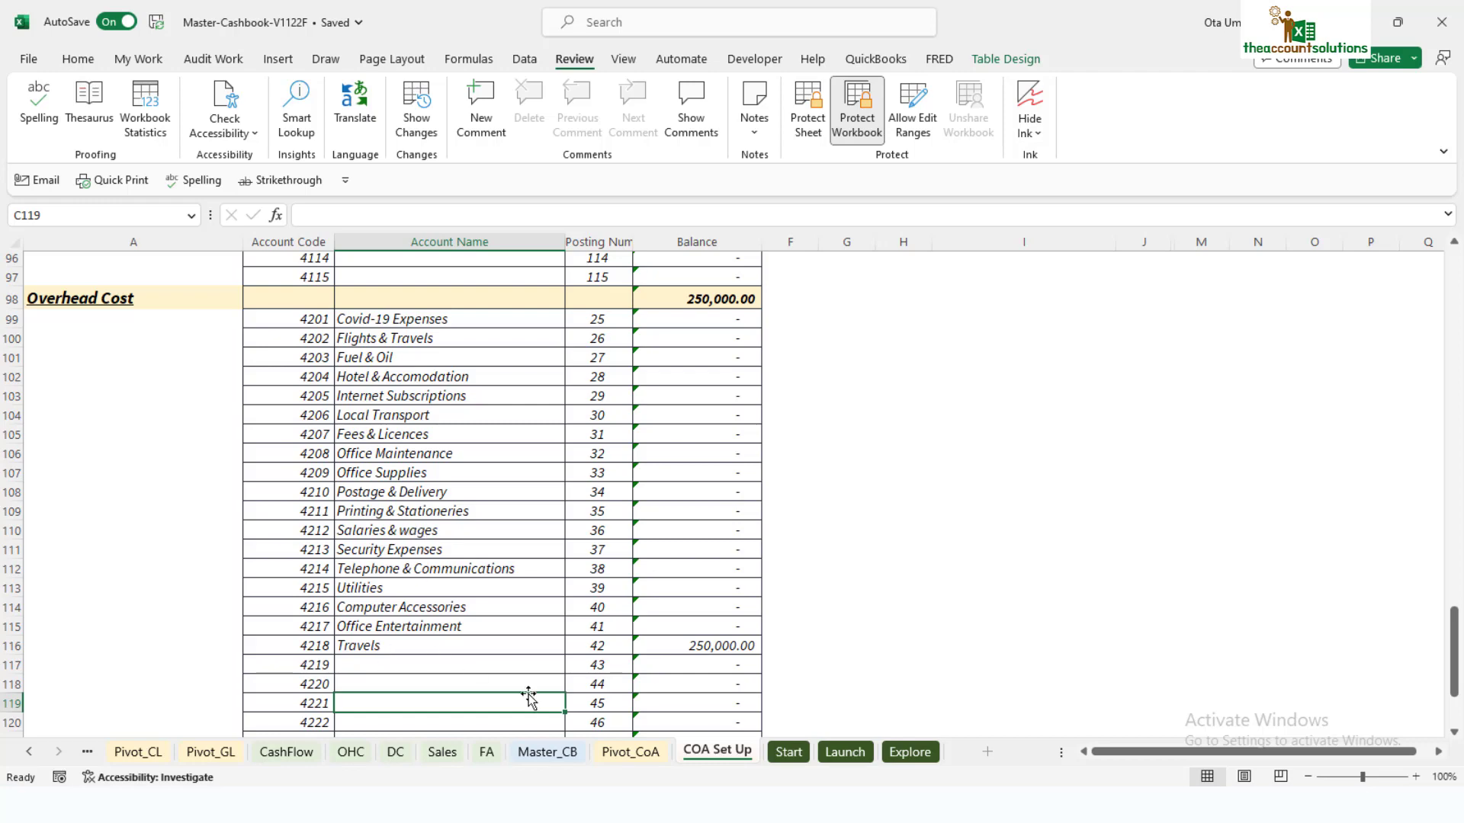
{"action": "left_click", "coordinate": [568, 754]}
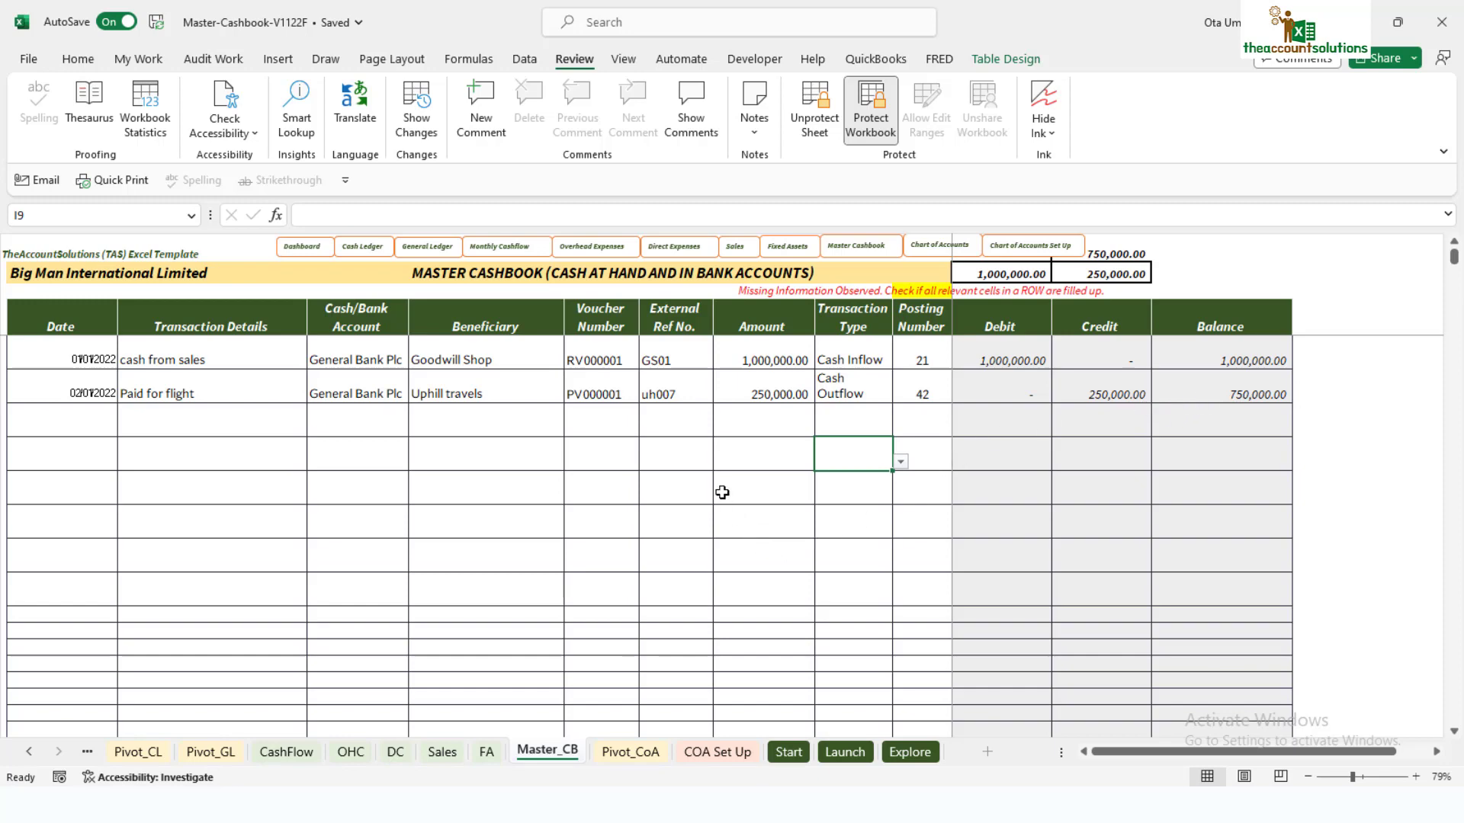
{"action": "left_click", "coordinate": [487, 753]}
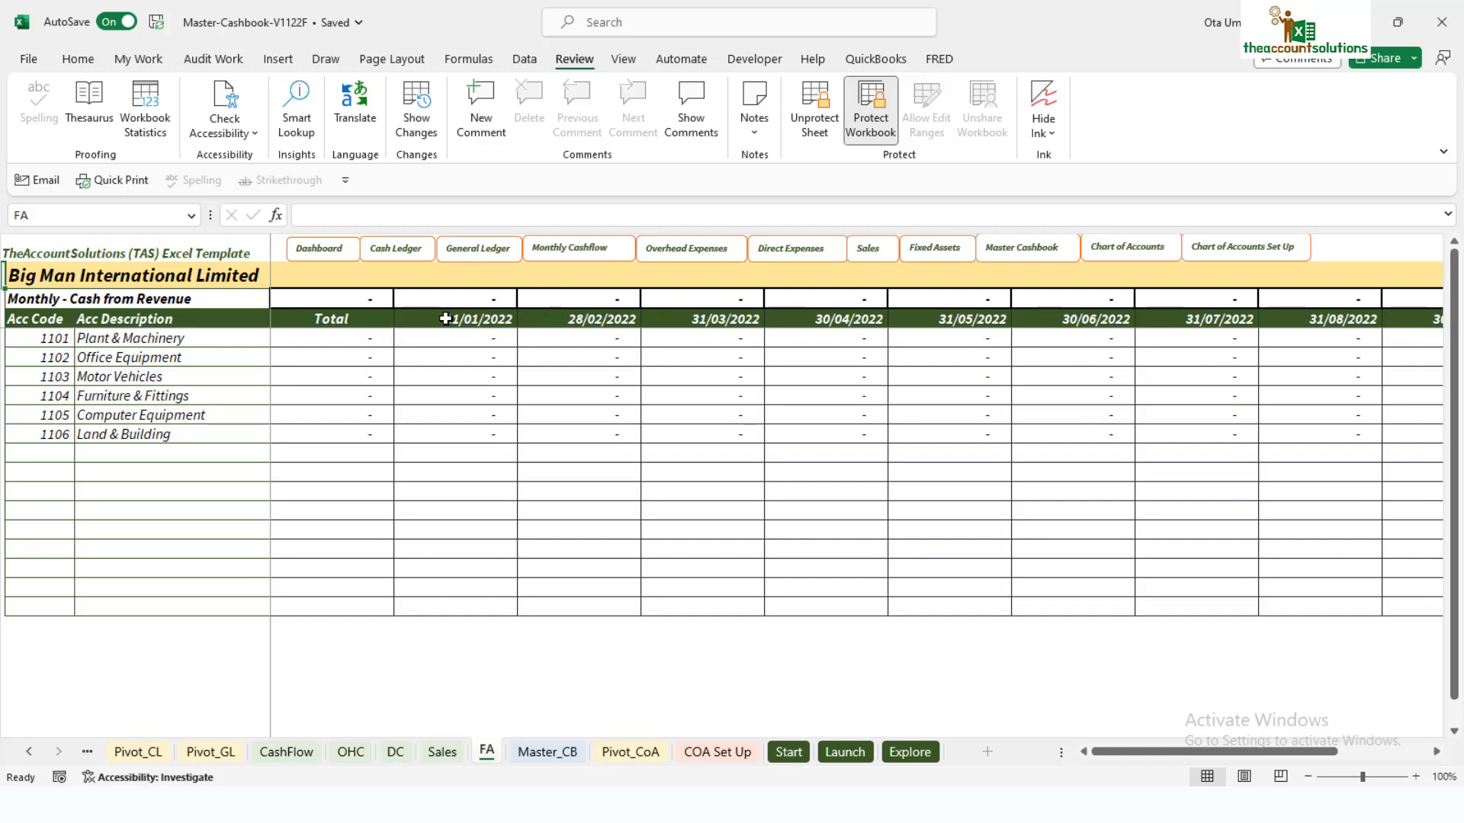
Step: Check the Sales monthly report shows the 1,000,000.00 sale
{"action": "left_click_drag", "start_coordinate": [1216, 751], "coordinate": [1080, 733]}
{"action": "left_click", "coordinate": [791, 753]}
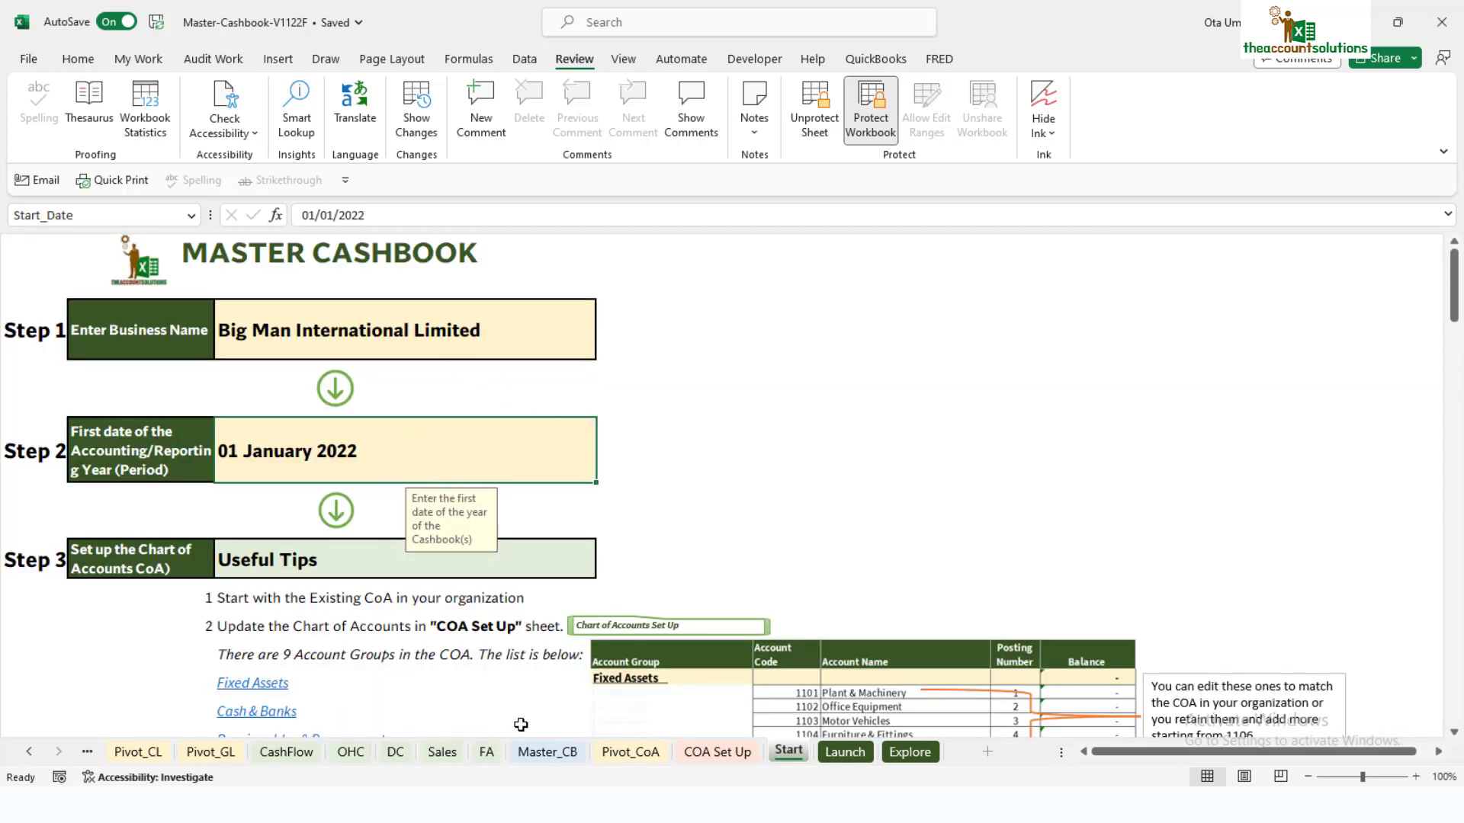
{"action": "left_click", "coordinate": [487, 753]}
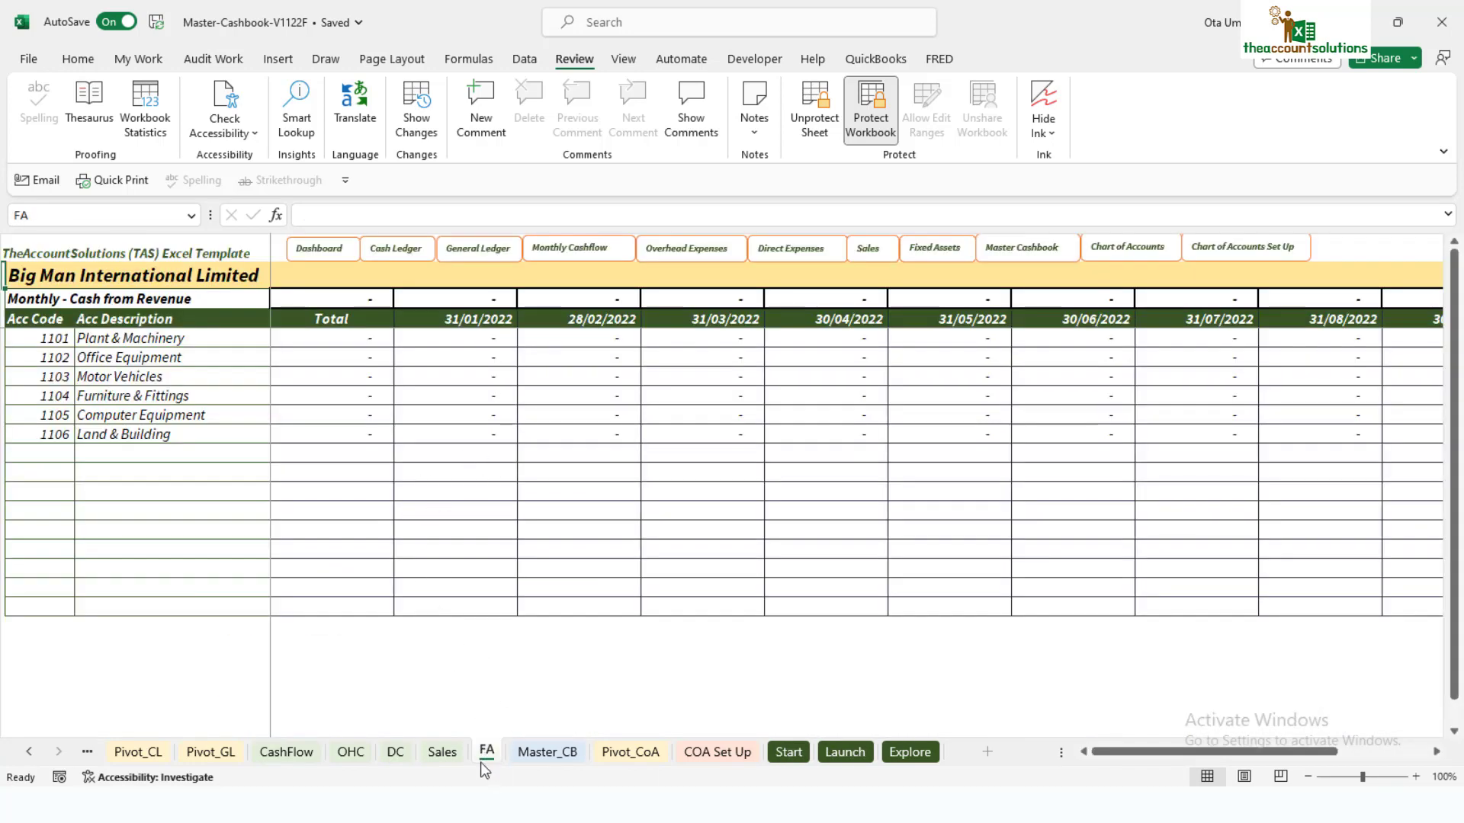
{"action": "left_click", "coordinate": [441, 753]}
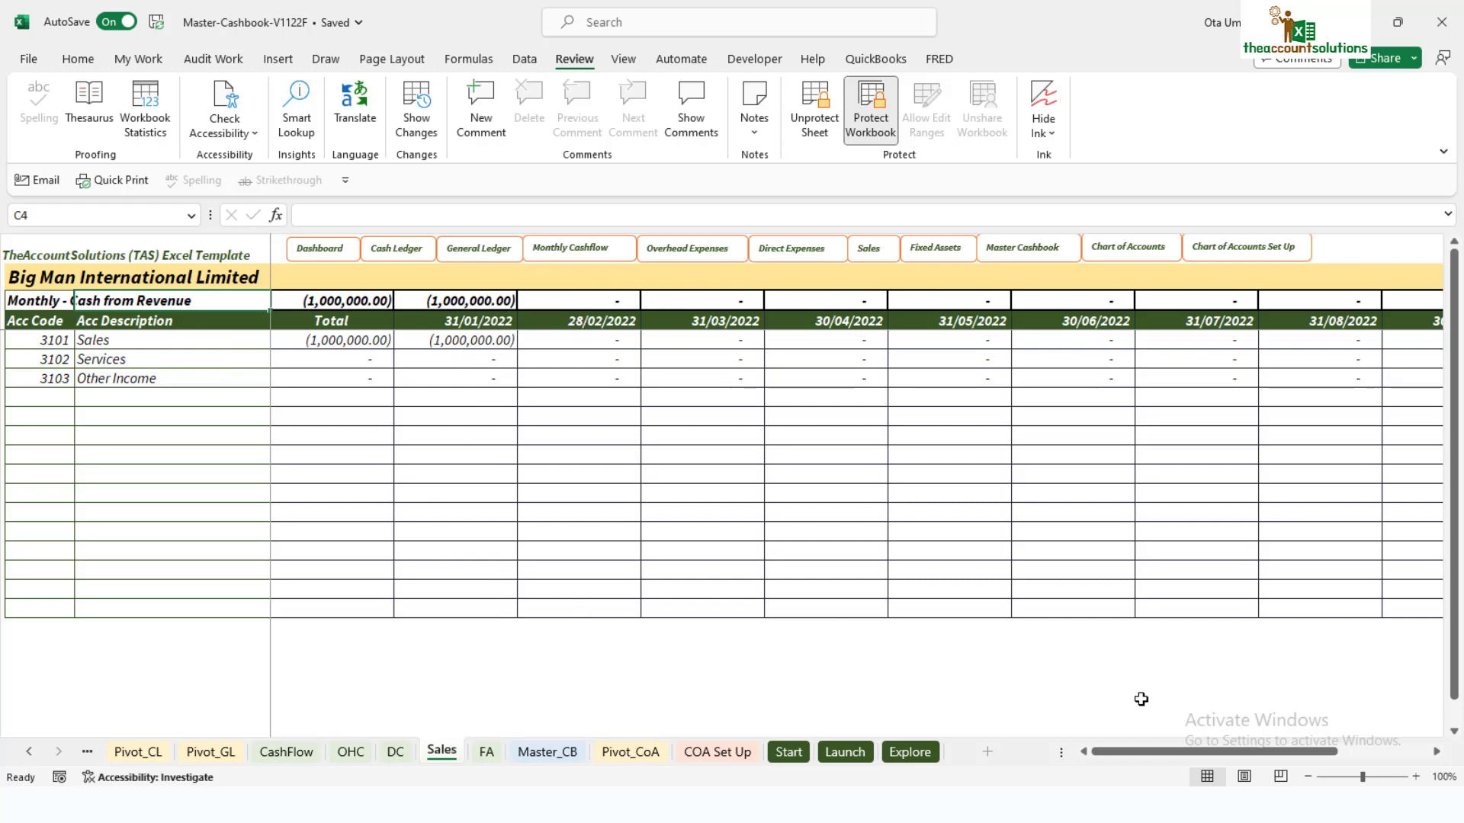
Step: Check the DC and OHC reports for Travels at 250,000.00, then return to Master_CB
{"action": "left_click", "coordinate": [401, 752]}
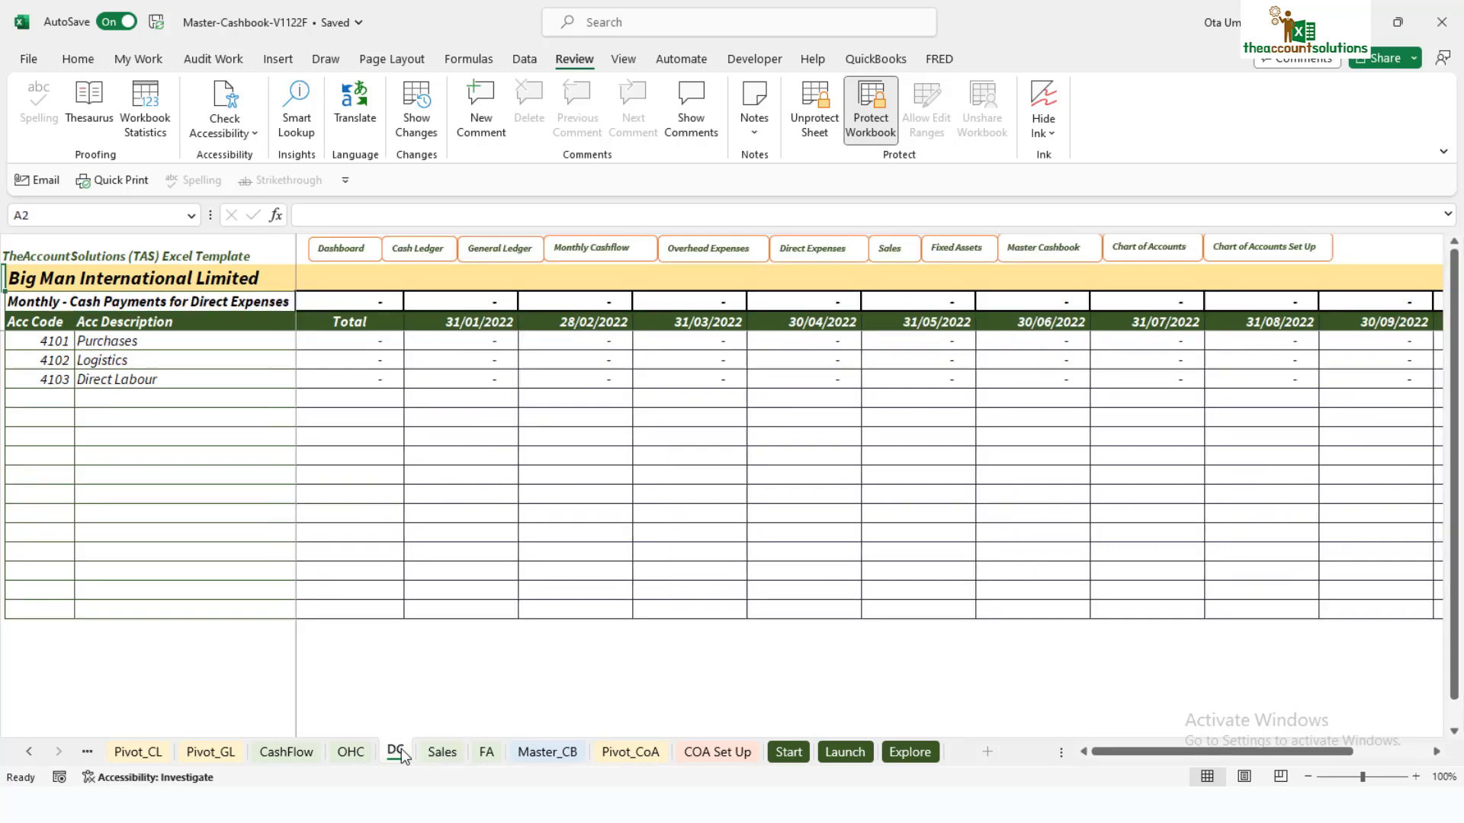
{"action": "left_click", "coordinate": [358, 754]}
{"action": "scroll", "coordinate": [143, 658], "scroll_direction": "down", "scroll_amount": 1}
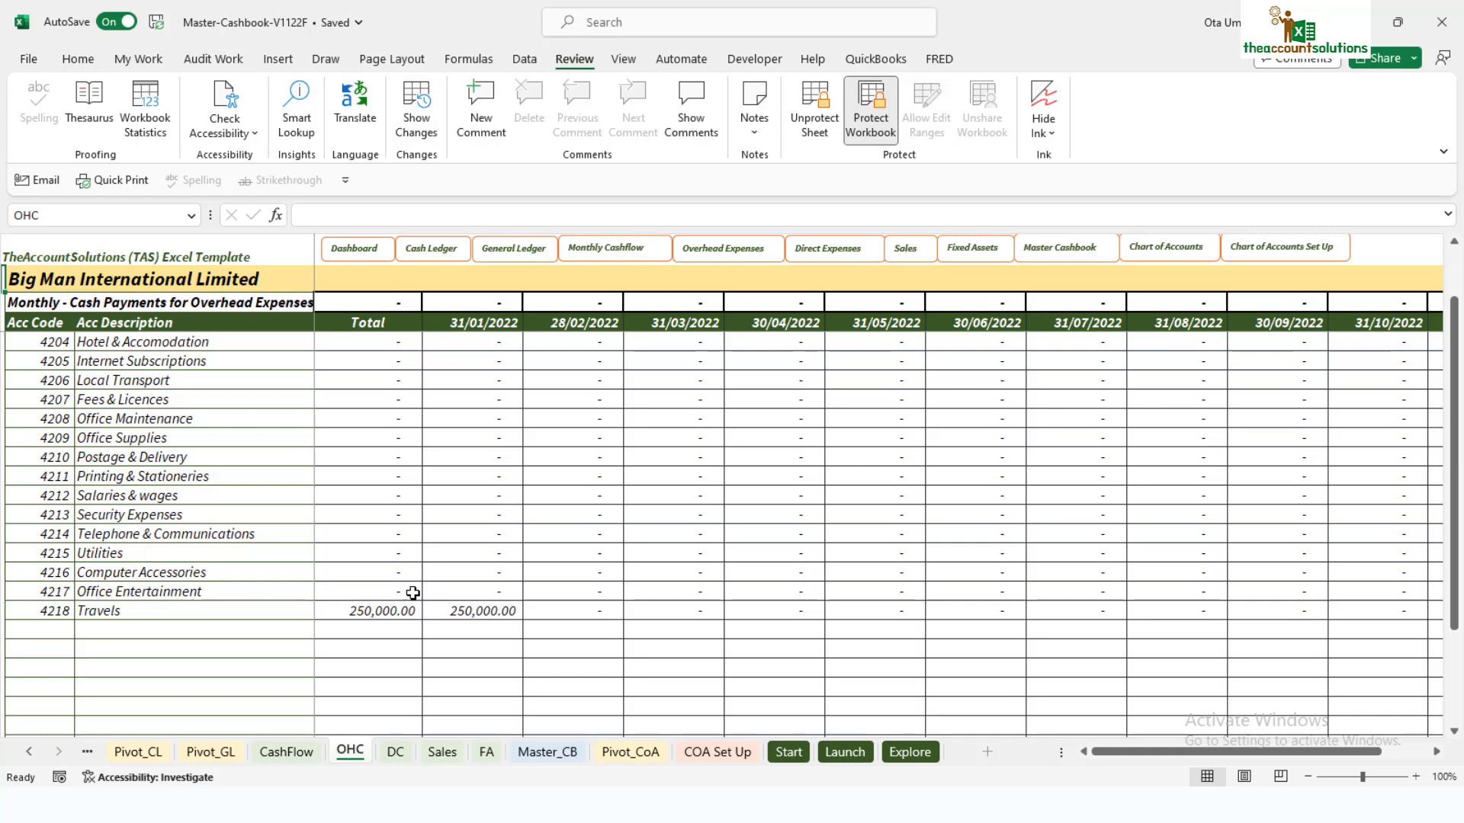
{"action": "scroll", "coordinate": [458, 618], "scroll_direction": "up", "scroll_amount": 1}
{"action": "scroll", "coordinate": [451, 611], "scroll_direction": "up", "scroll_amount": 2}
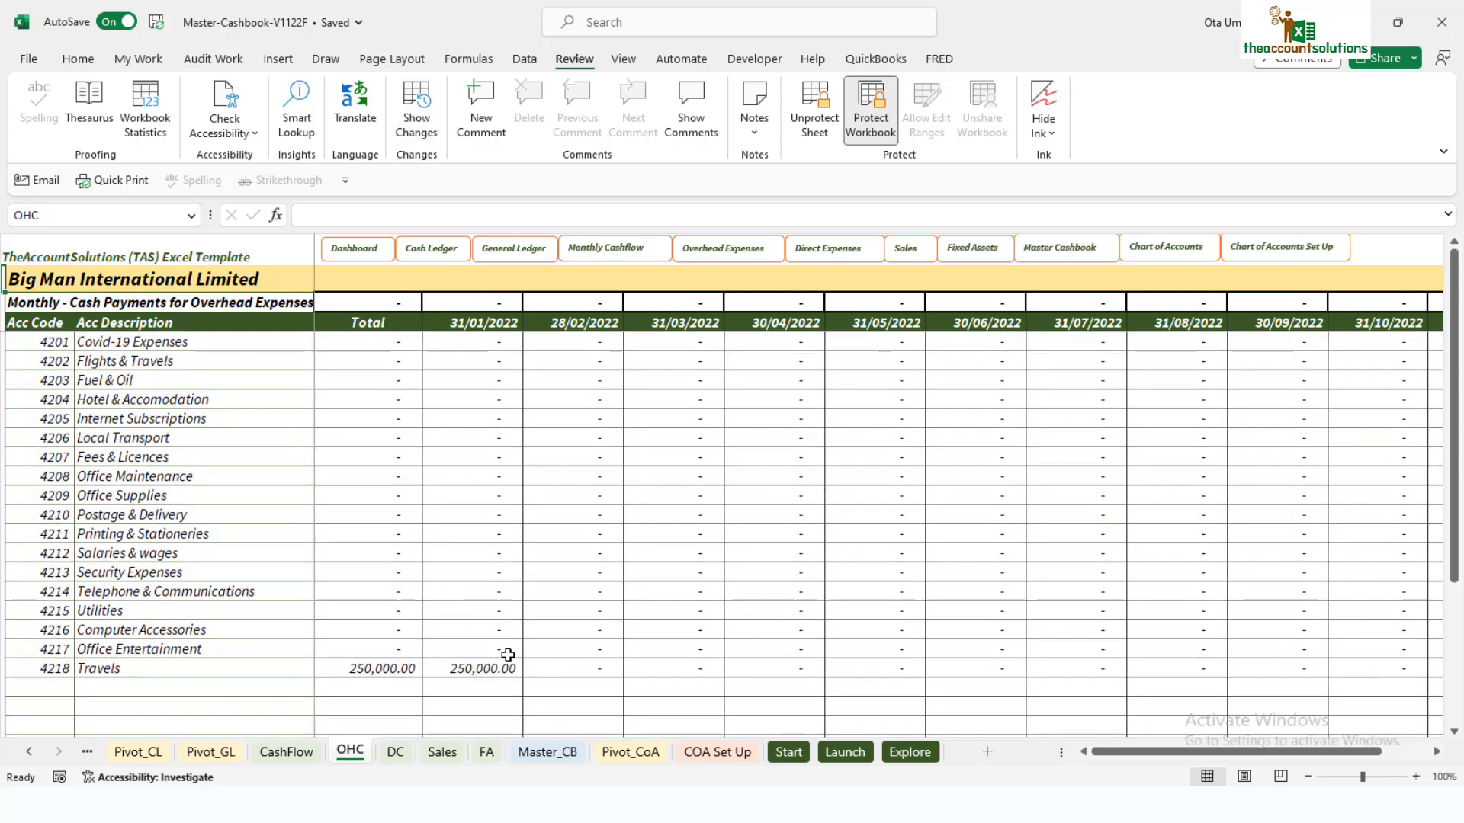
{"action": "left_click", "coordinate": [548, 751]}
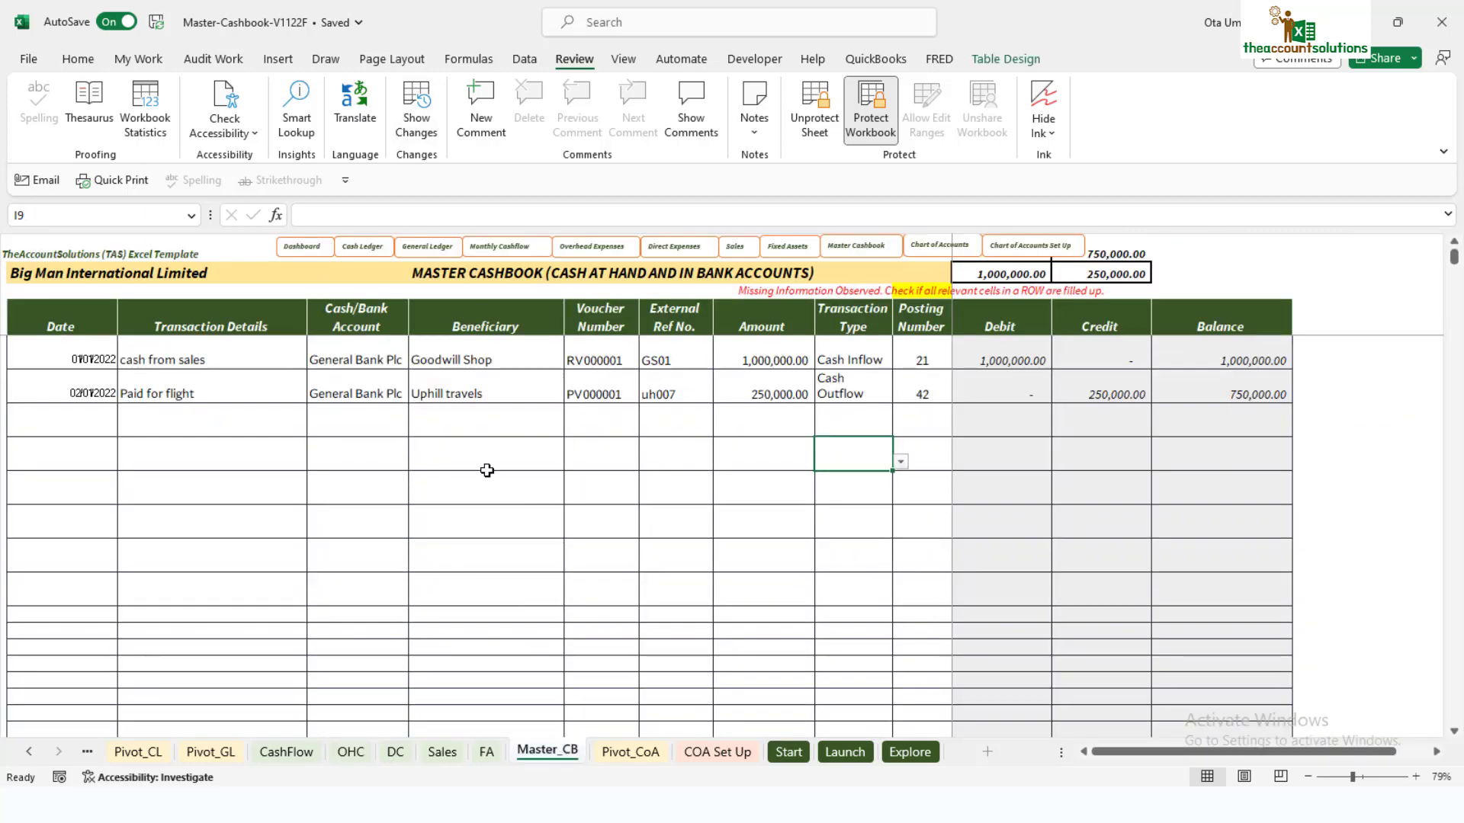